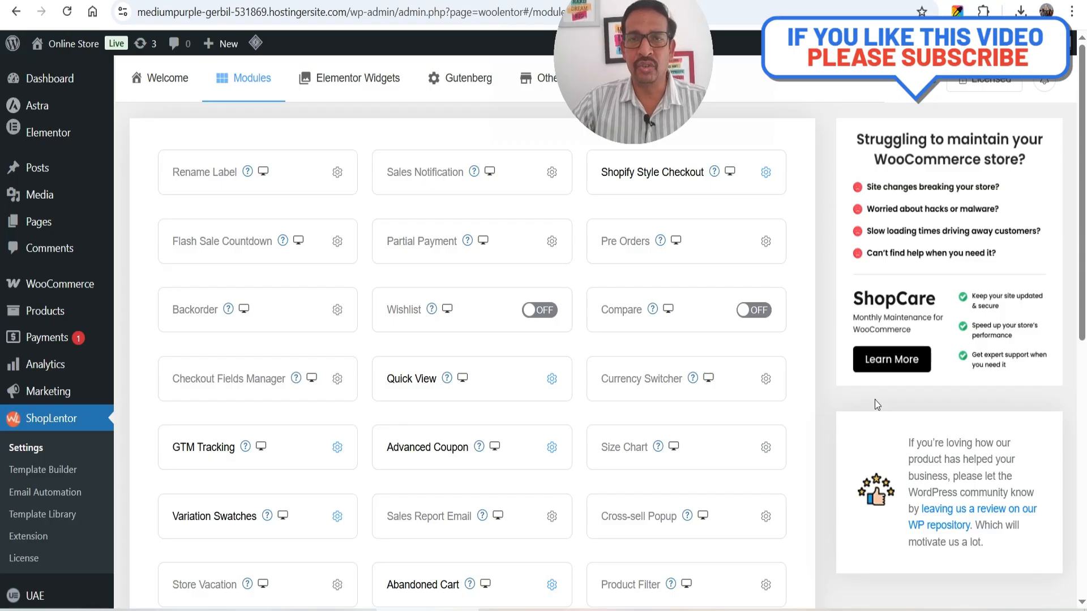
# Scroll down the ShopLentor module grid to the GTM Tracking module
pyautogui.scroll(-2, 875, 401)
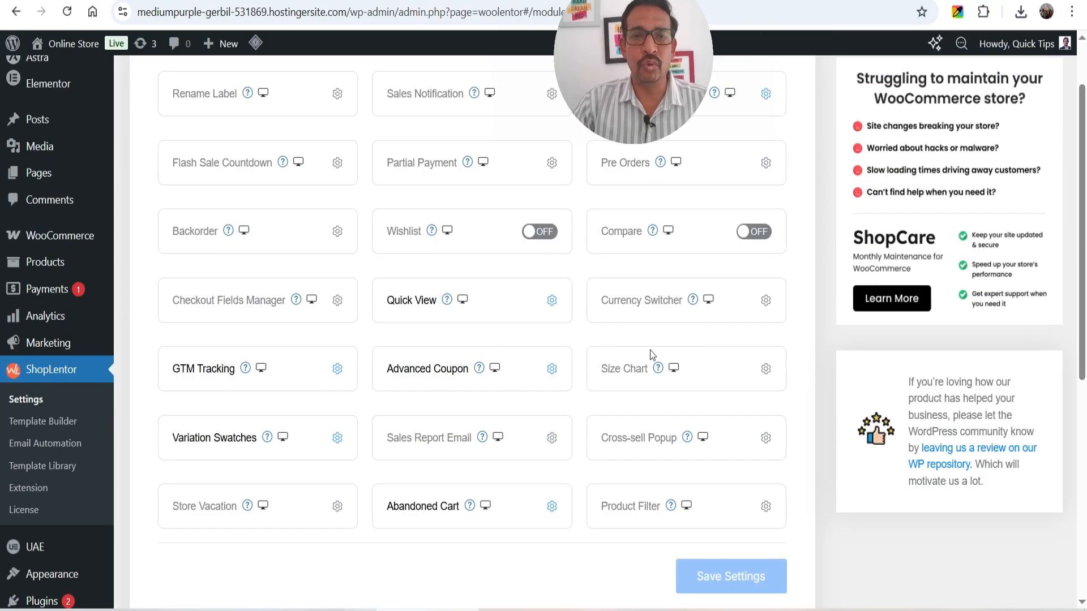
pyautogui.scroll(-2, 494, 355)
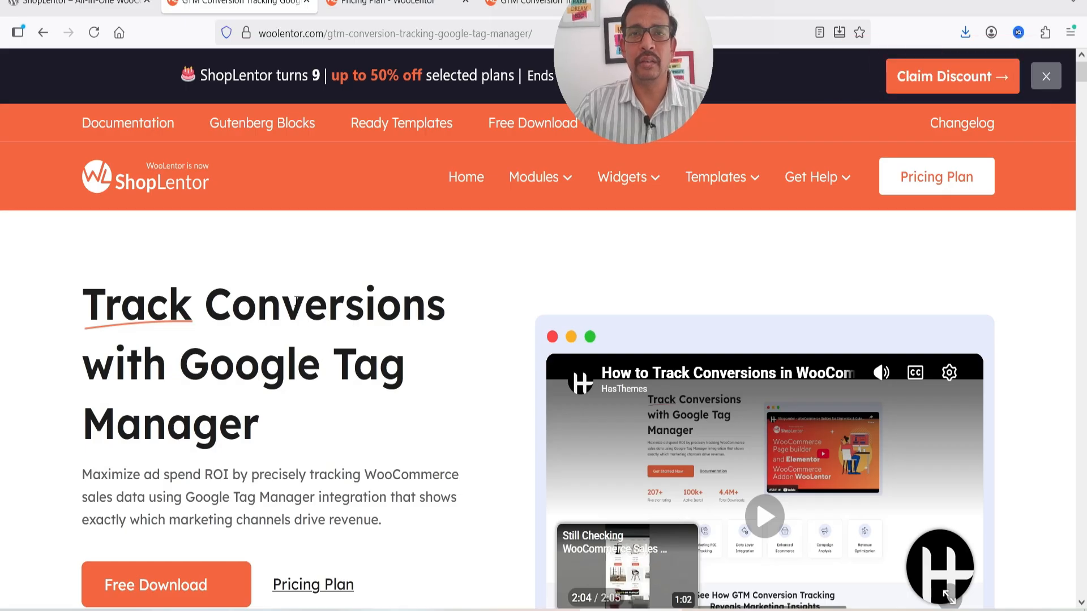
# Scroll through the GTM Conversion Tracking feature page on woolentor.com
pyautogui.scroll(-10, 292, 302)
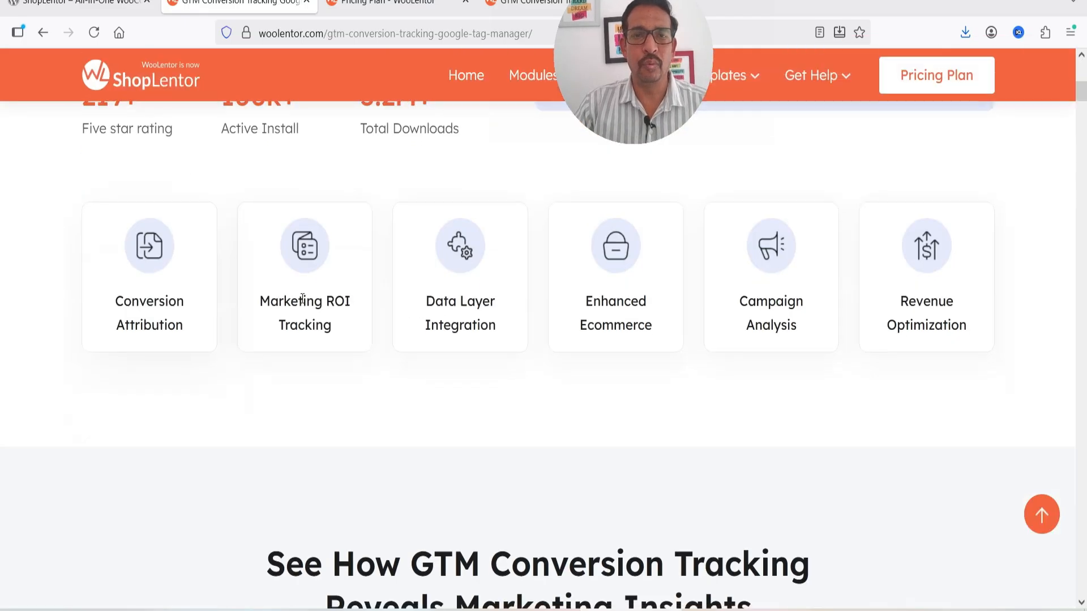
pyautogui.scroll(-15, 301, 299)
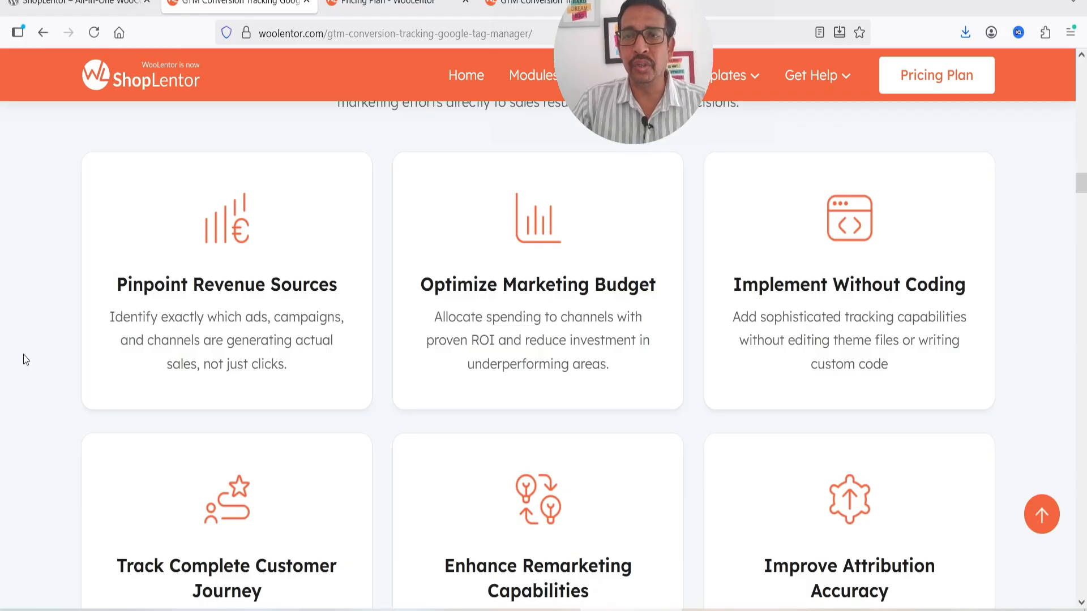
pyautogui.scroll(-5, 25, 359)
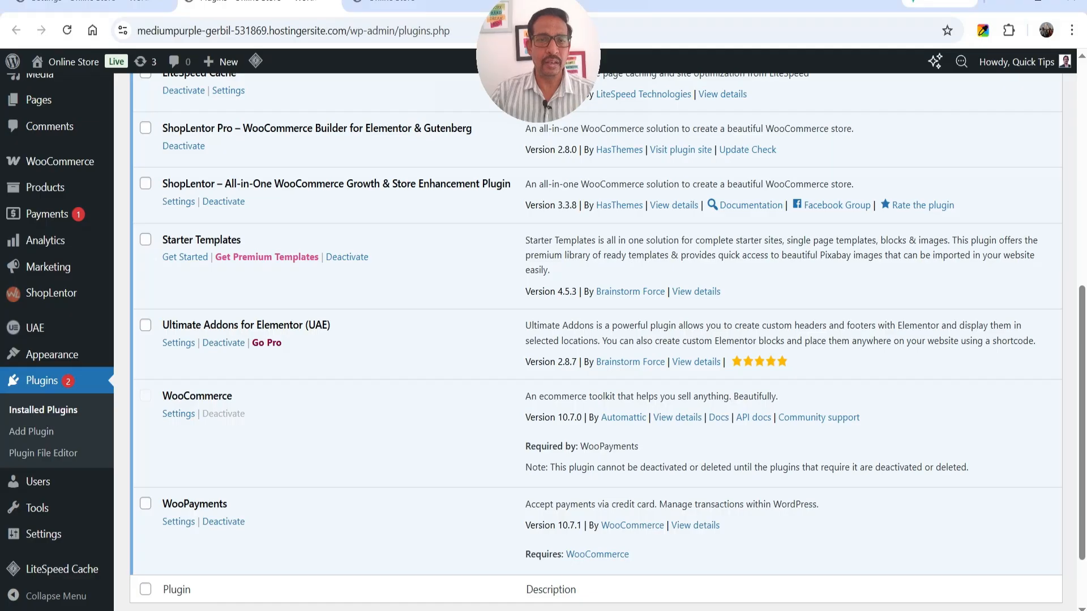
# Go to ShopLentor Settings > Modules and open the GTM Tracking module's settings
pyautogui.scroll(1, 339, 264)
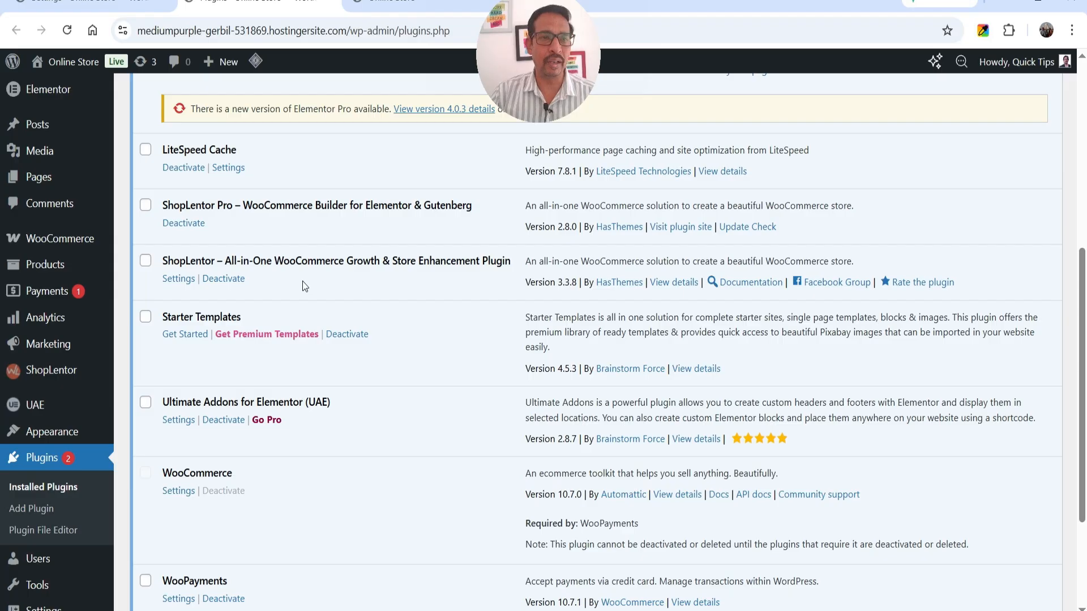
pyautogui.moveTo(48, 375)
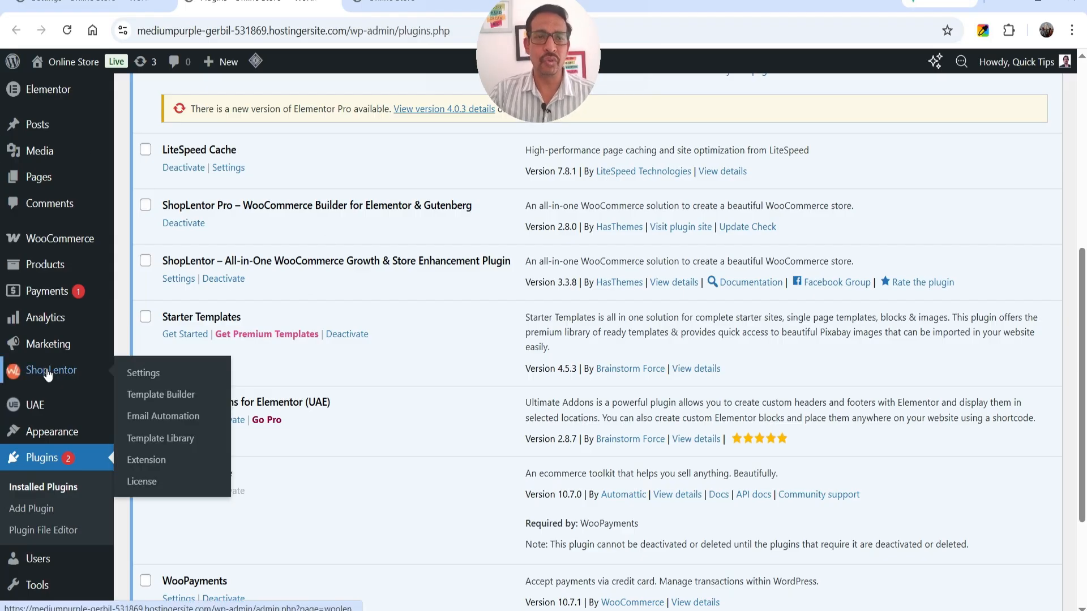
pyautogui.click(149, 369)
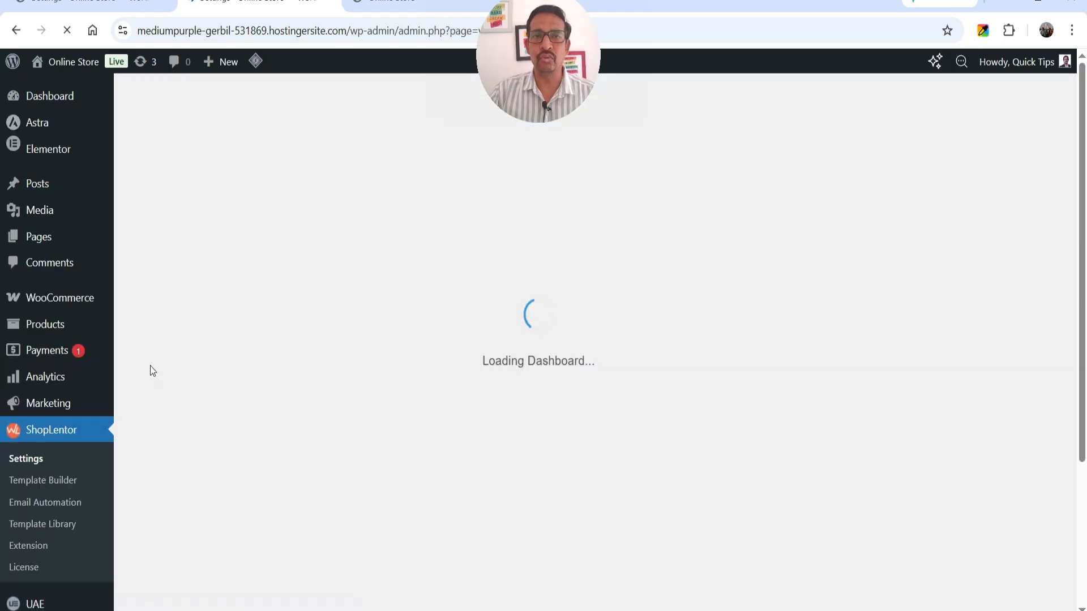
pyautogui.click(249, 95)
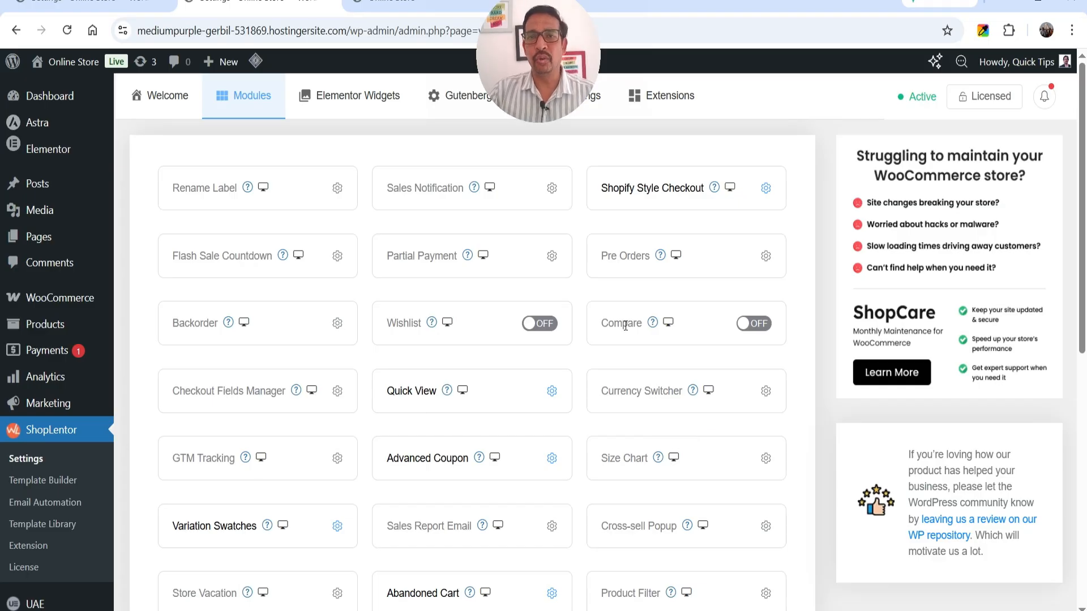
pyautogui.scroll(-3, 625, 326)
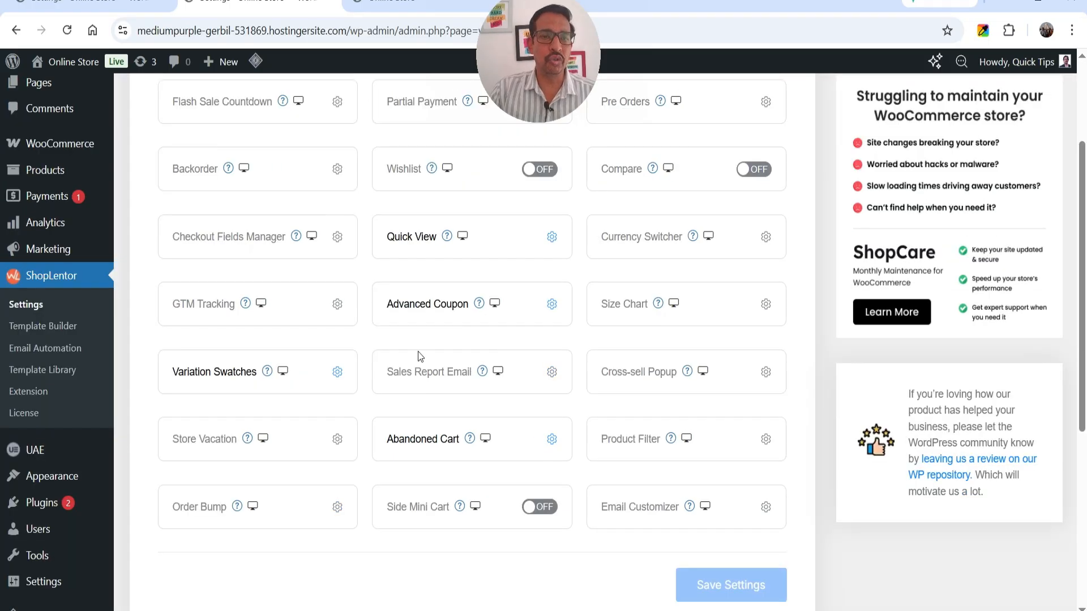
pyautogui.click(337, 304)
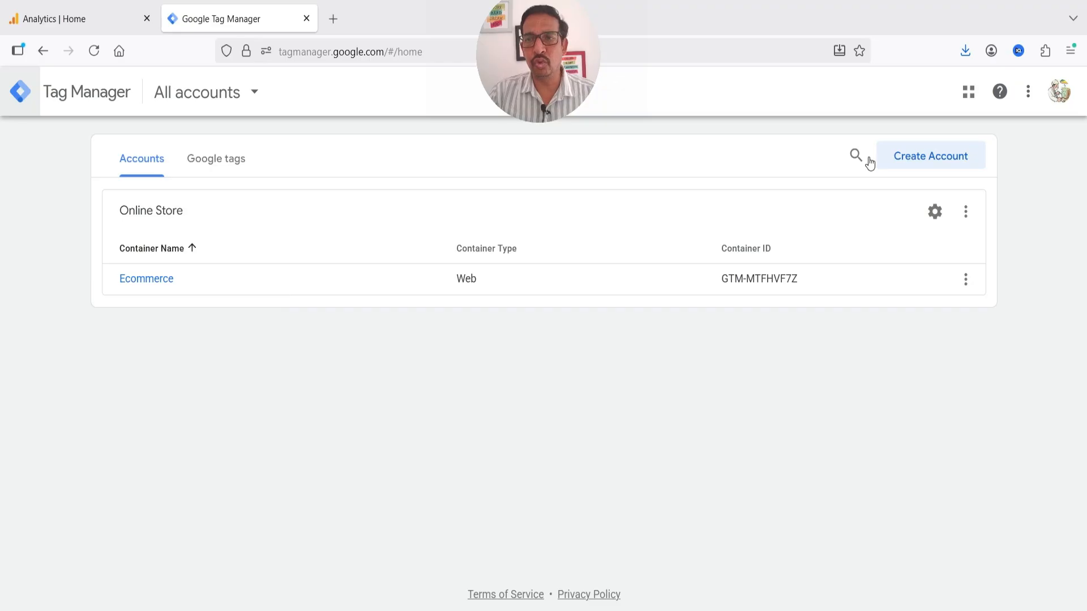
# Start a new Tag Manager account named 'DNK online store'
pyautogui.click(931, 168)
pyautogui.click(231, 304)
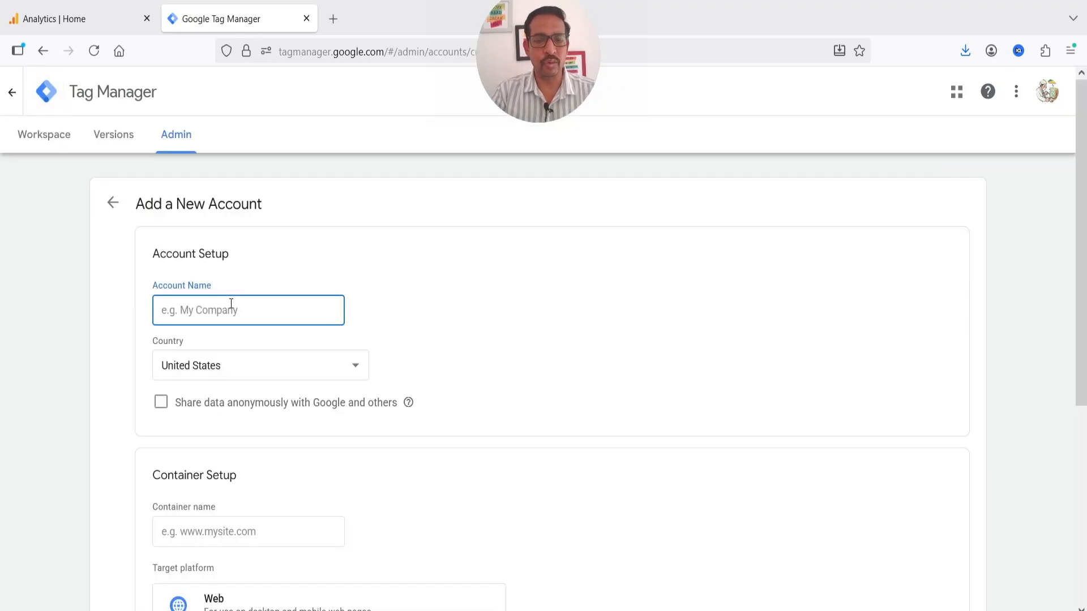
pyautogui.write('DNK online store')
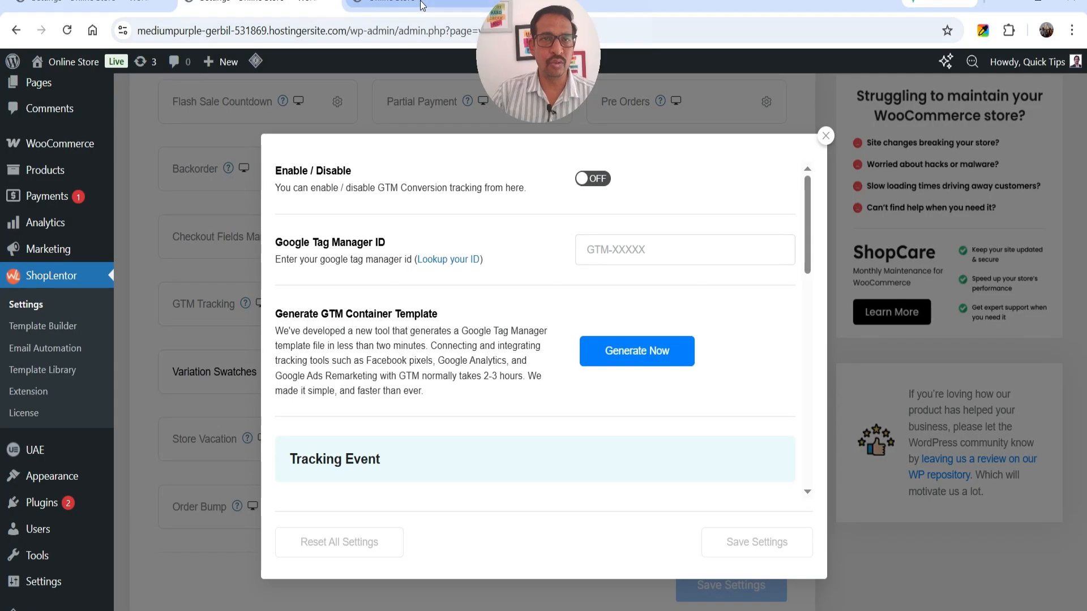
pyautogui.click(408, 5)
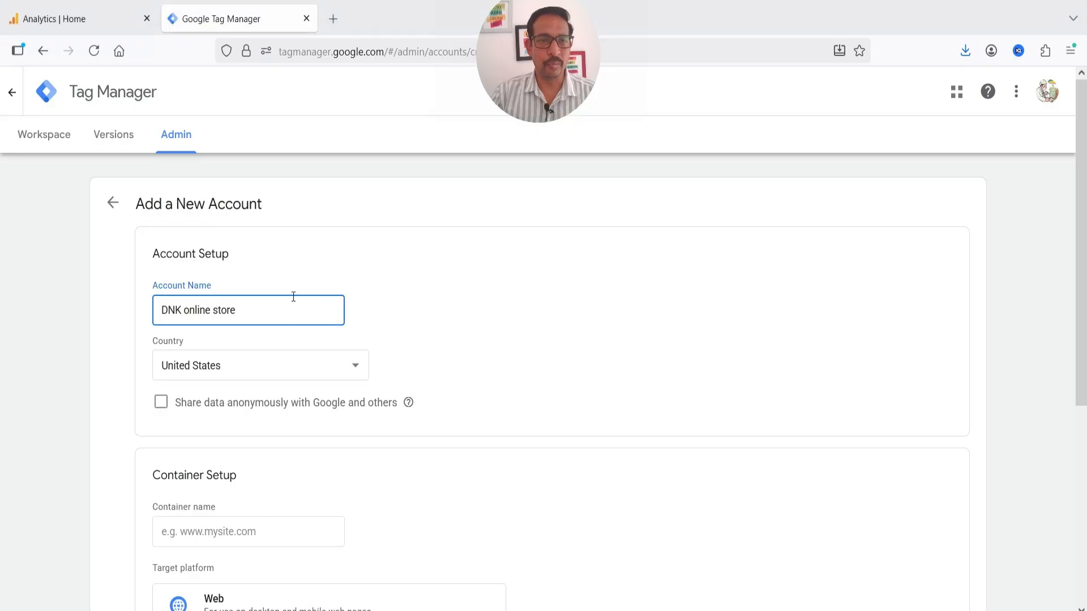
pyautogui.scroll(-4, 284, 294)
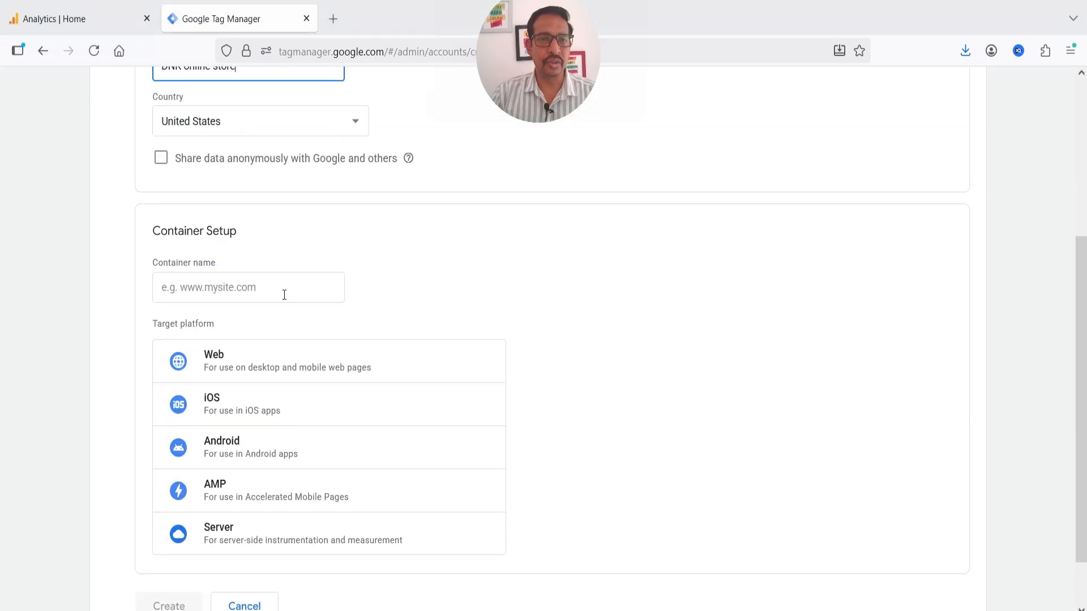
pyautogui.scroll(3, 285, 295)
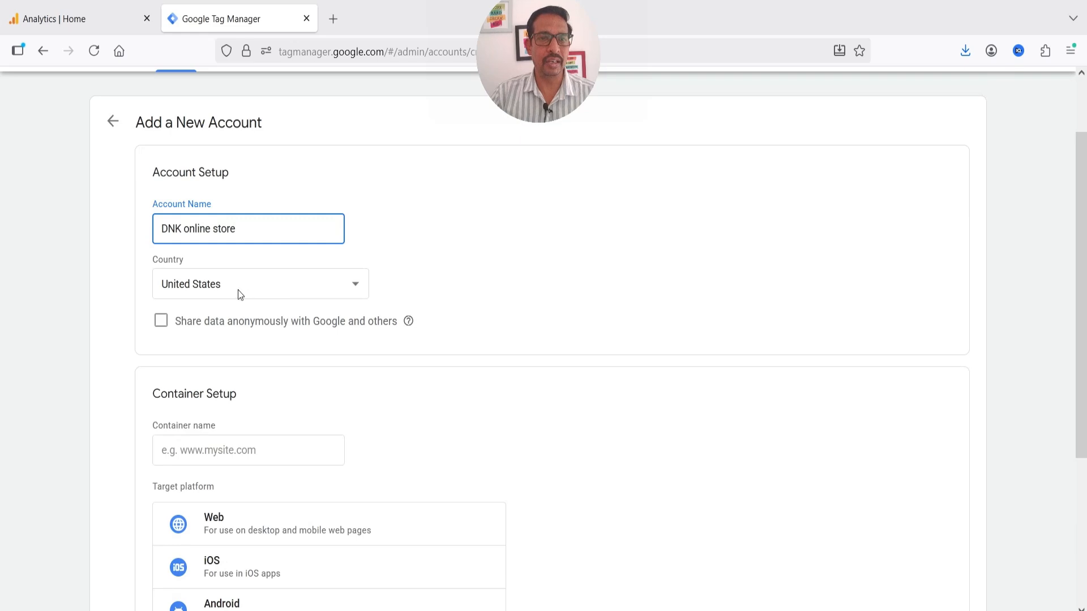
pyautogui.scroll(-2, 242, 294)
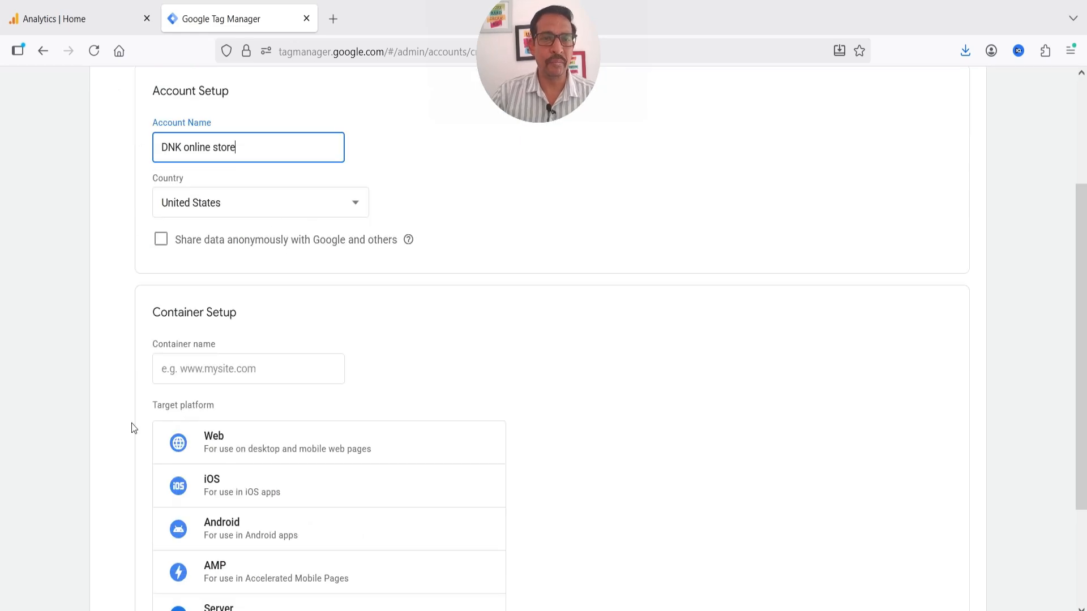
# Name the container 'DNK Container', choose the Web platform, and create it
pyautogui.click(220, 375)
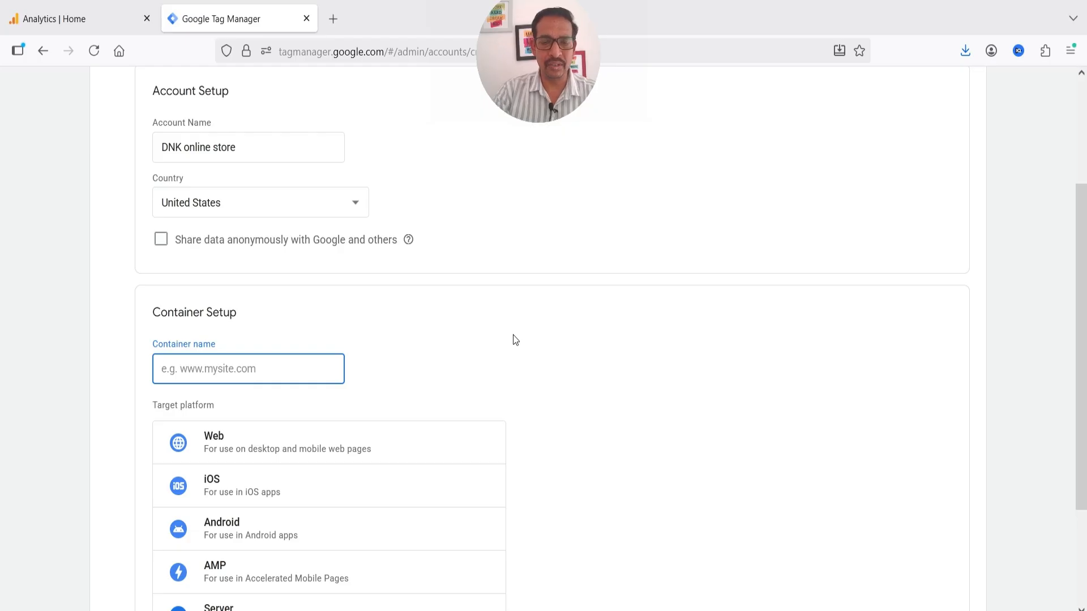
pyautogui.write('DNK COn')
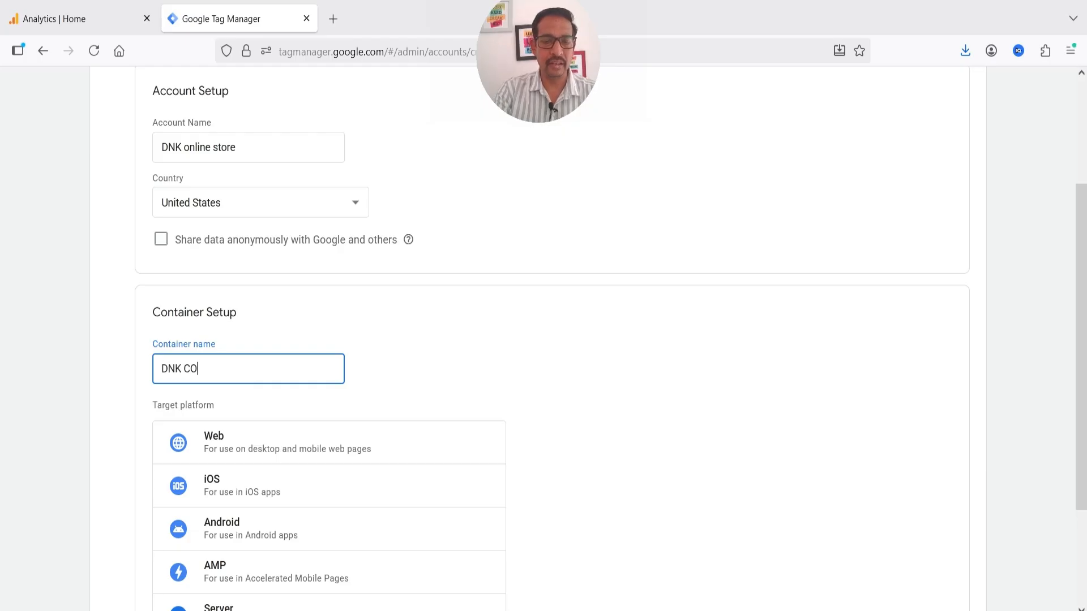
pyautogui.press('BackSpace')
pyautogui.press('BackSpace')
pyautogui.write('otai')
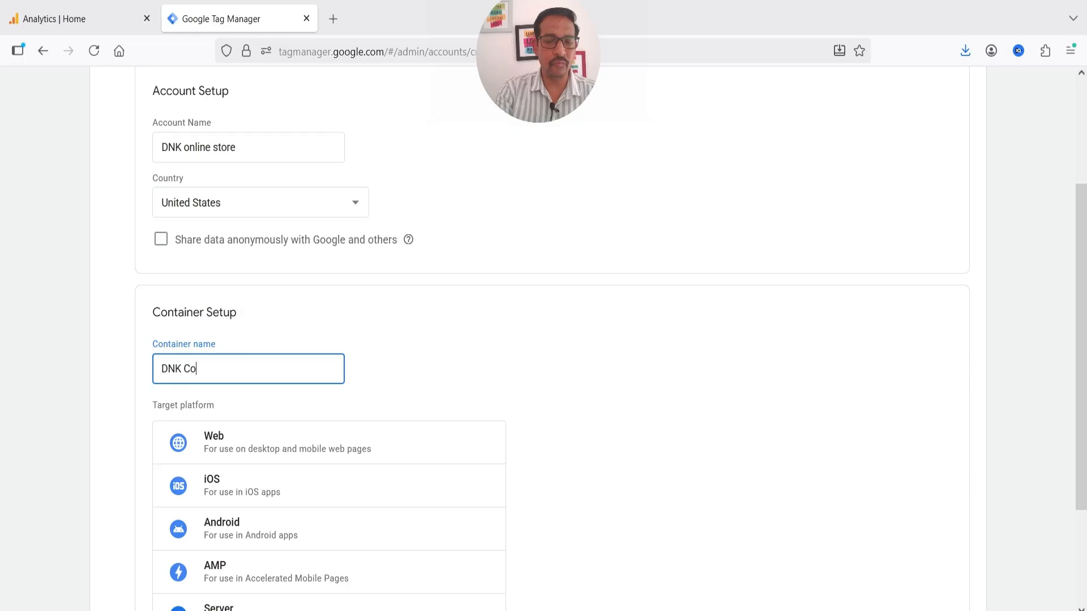
pyautogui.press('BackSpace')
pyautogui.press('BackSpace')
pyautogui.press('BackSpace')
pyautogui.write('ntainer')
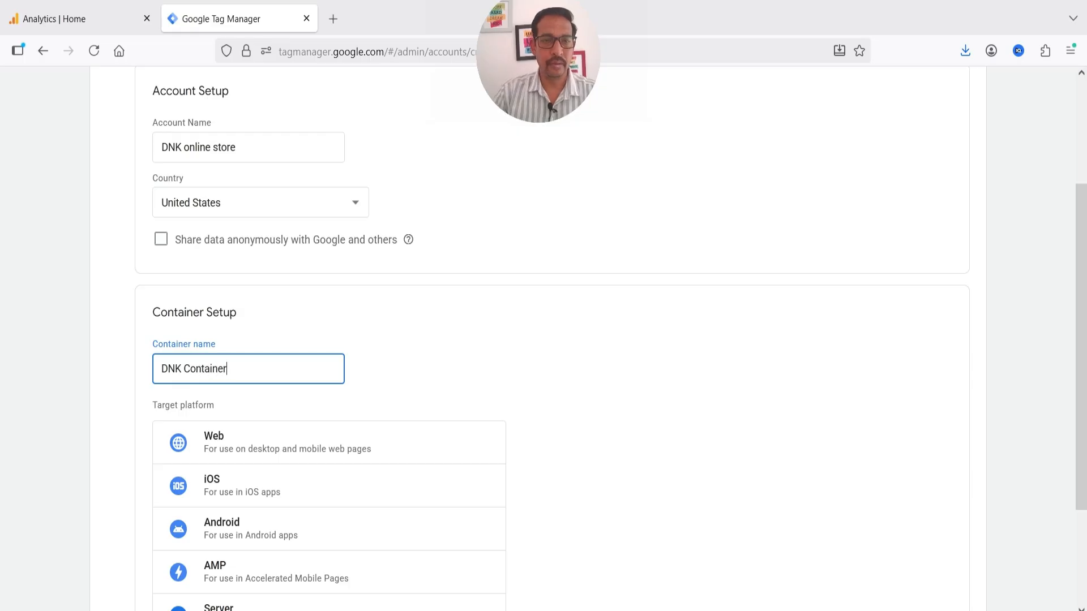
pyautogui.scroll(-2, 334, 337)
pyautogui.click(270, 360)
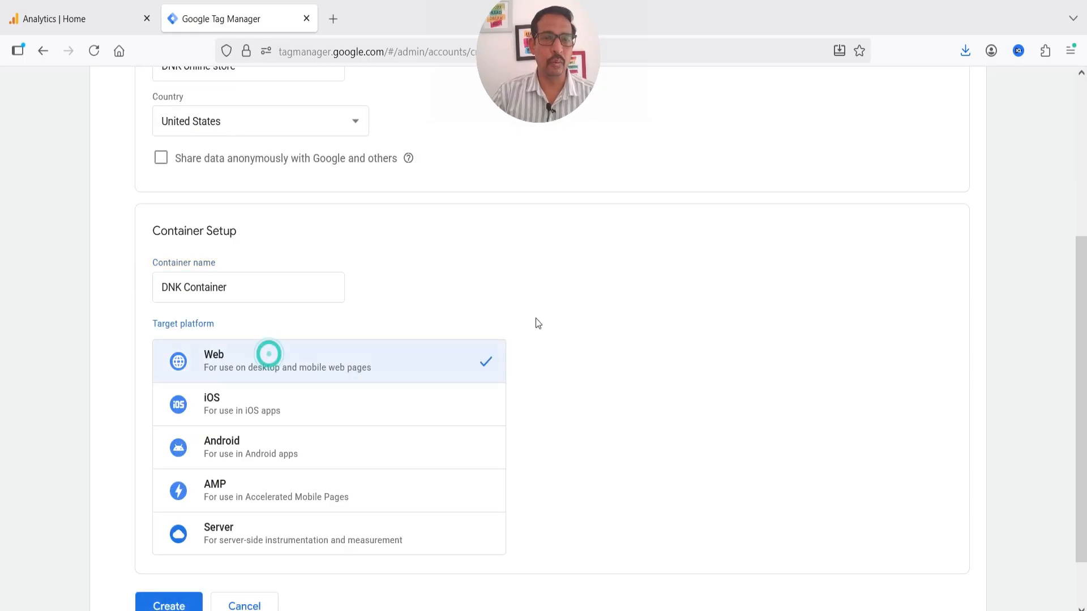
pyautogui.scroll(-2, 532, 309)
pyautogui.click(168, 542)
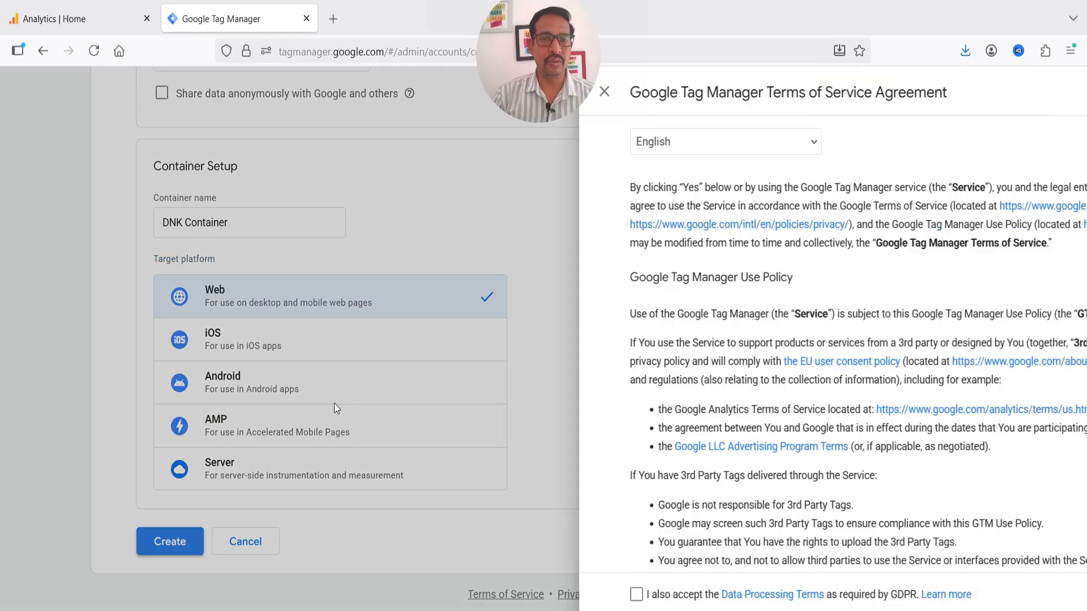
# Accept the terms, skip the install code, and select the new container's ID
pyautogui.click(1040, 94)
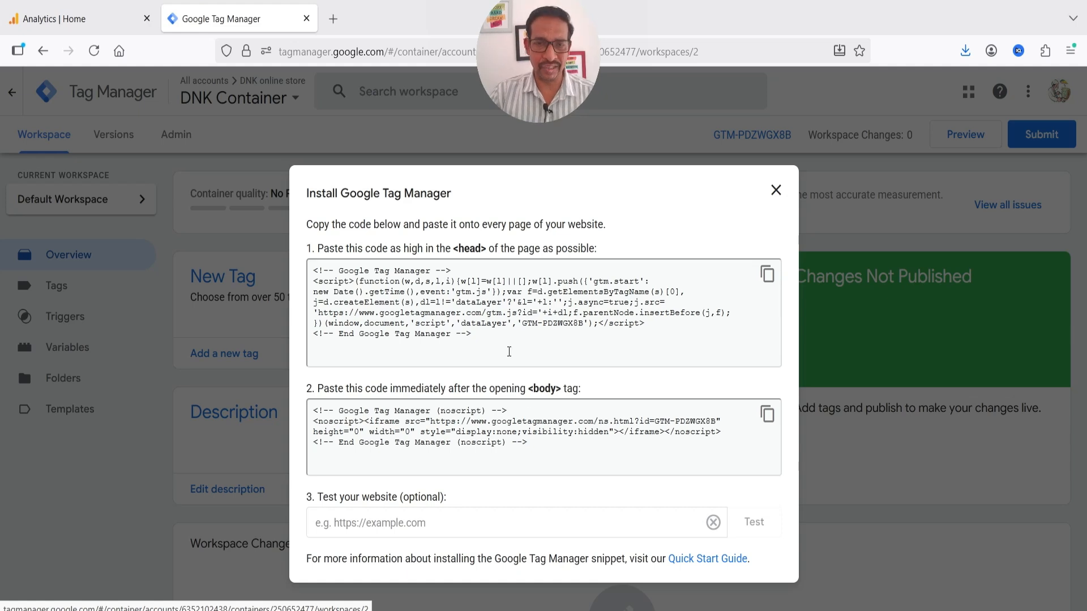
pyautogui.click(776, 191)
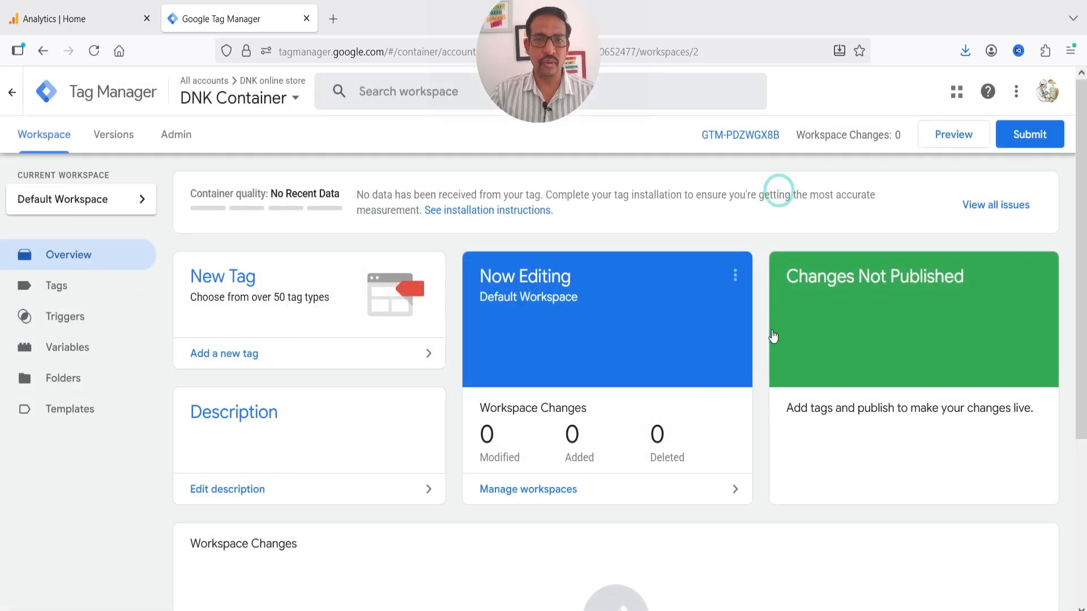
pyautogui.click(55, 98)
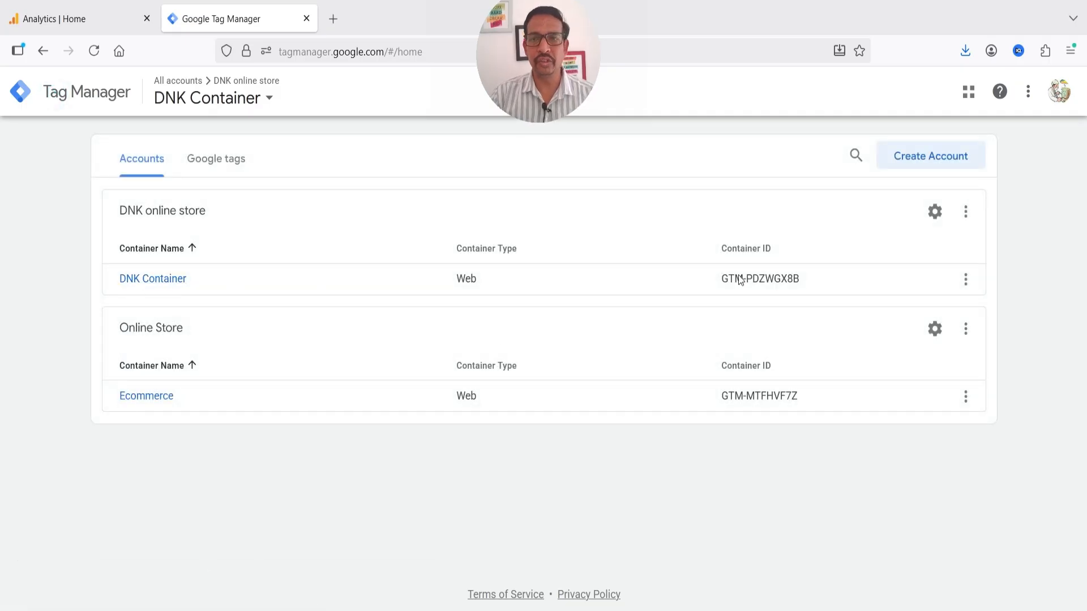
pyautogui.tripleClick(758, 278)
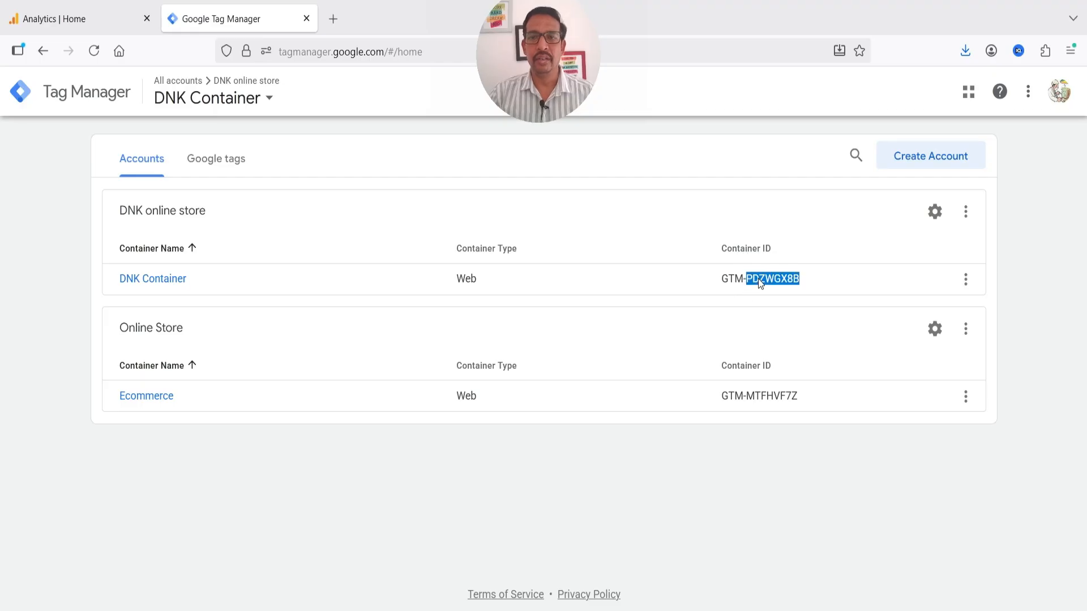
pyautogui.tripleClick(751, 282)
pyautogui.hotkey('ctrl', 'c')
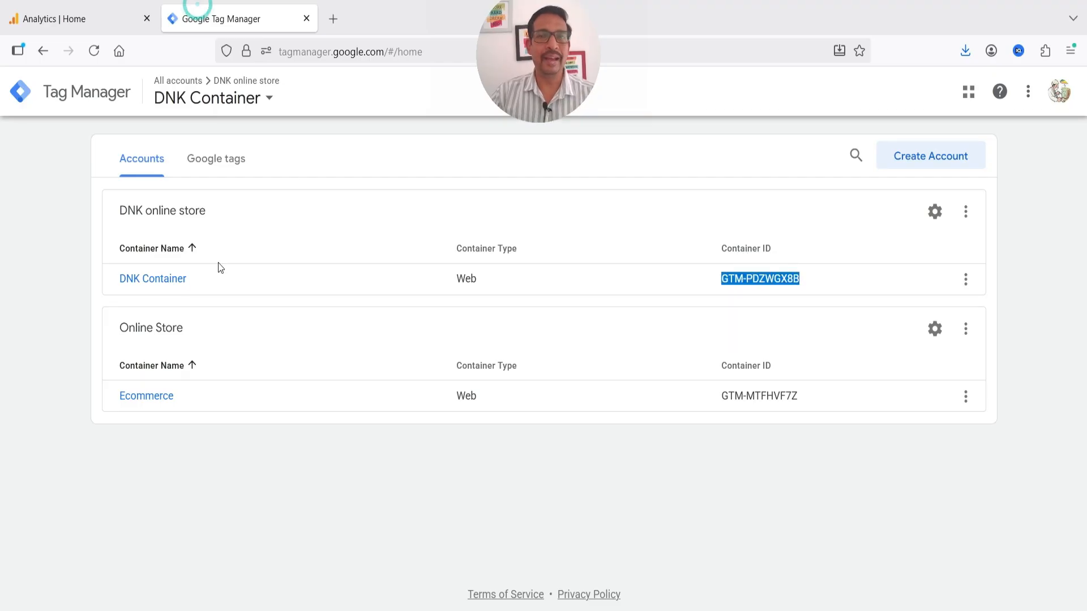
# Select the Measurement ID G-L6W3J5YWPR on the Google Analytics home page
pyautogui.click(73, 19)
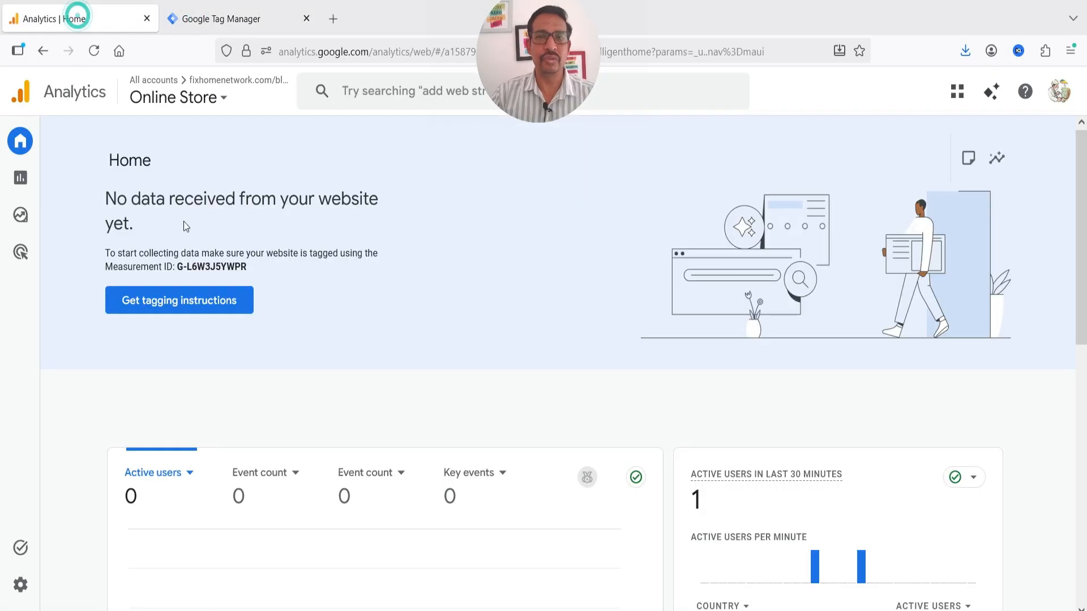
pyautogui.scroll(-1, 345, 240)
pyautogui.scroll(1, 383, 231)
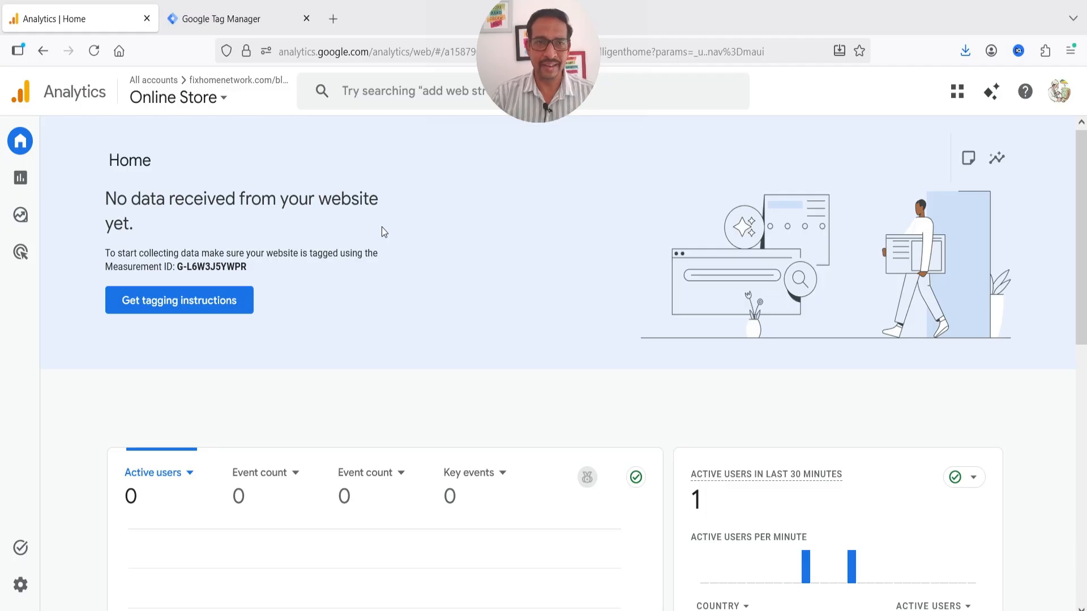
pyautogui.moveTo(178, 266); pyautogui.dragTo(331, 264)
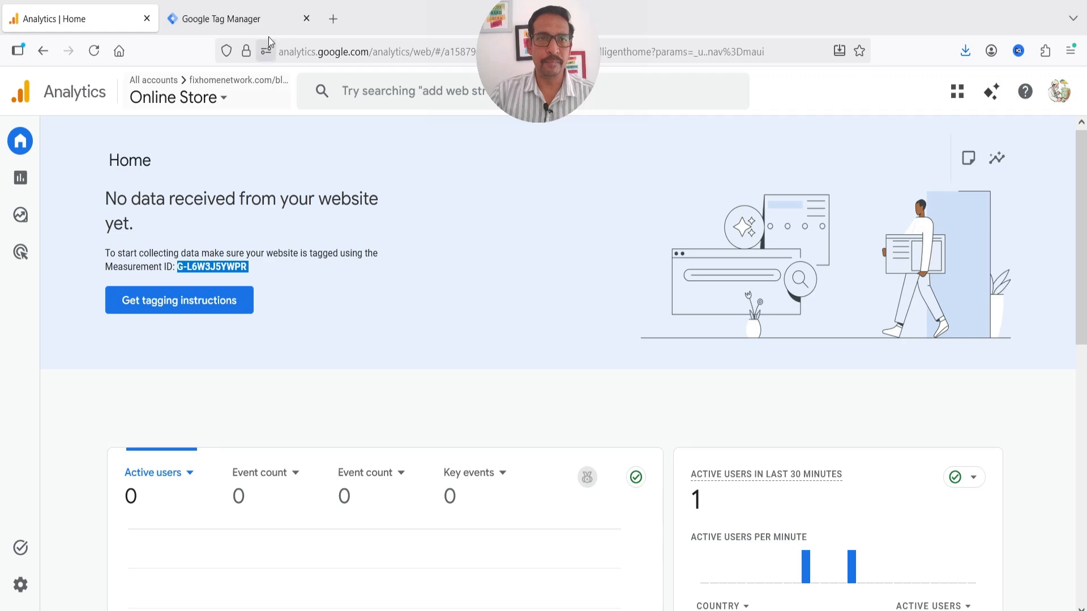
pyautogui.click(226, 18)
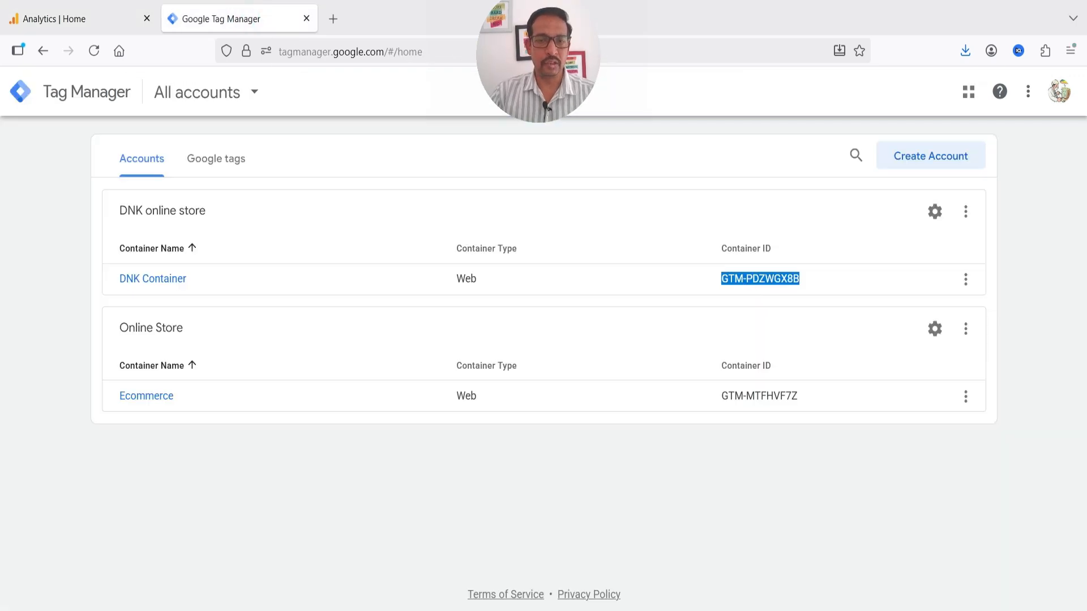
pyautogui.click(351, 610)
# Enable GTM conversion tracking and paste the container ID GTM-PDZWGX8B
pyautogui.click(237, 4)
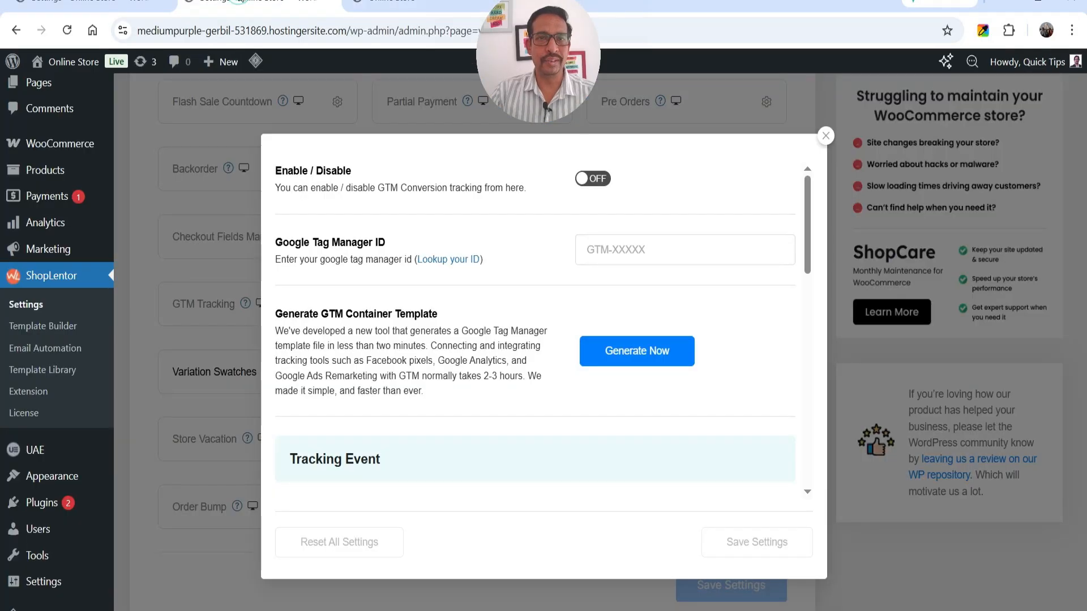
pyautogui.click(591, 180)
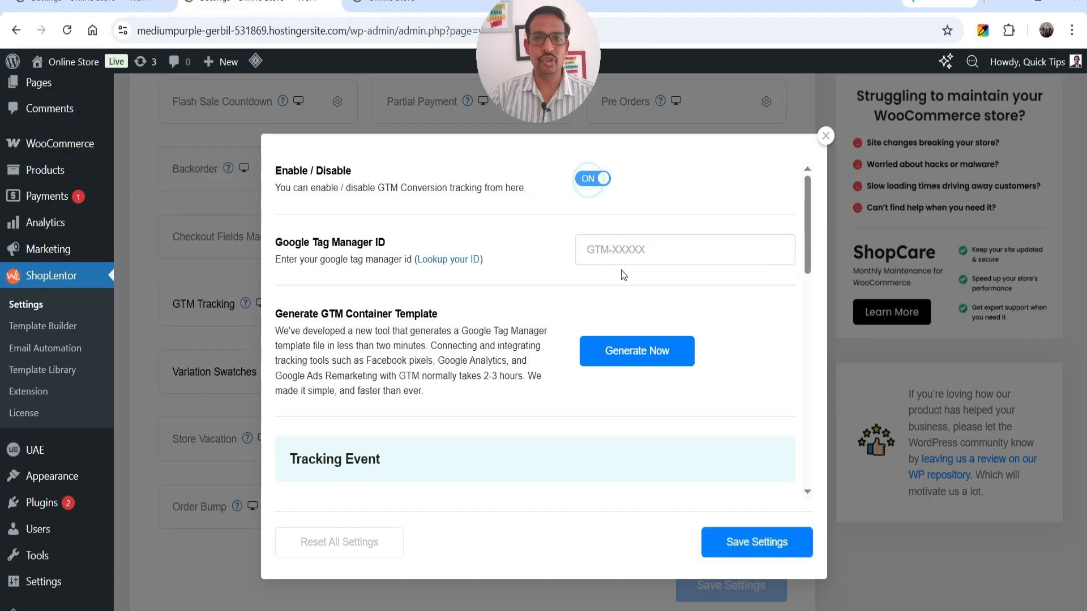
pyautogui.click(617, 250)
pyautogui.hotkey('ctrl', 'v')
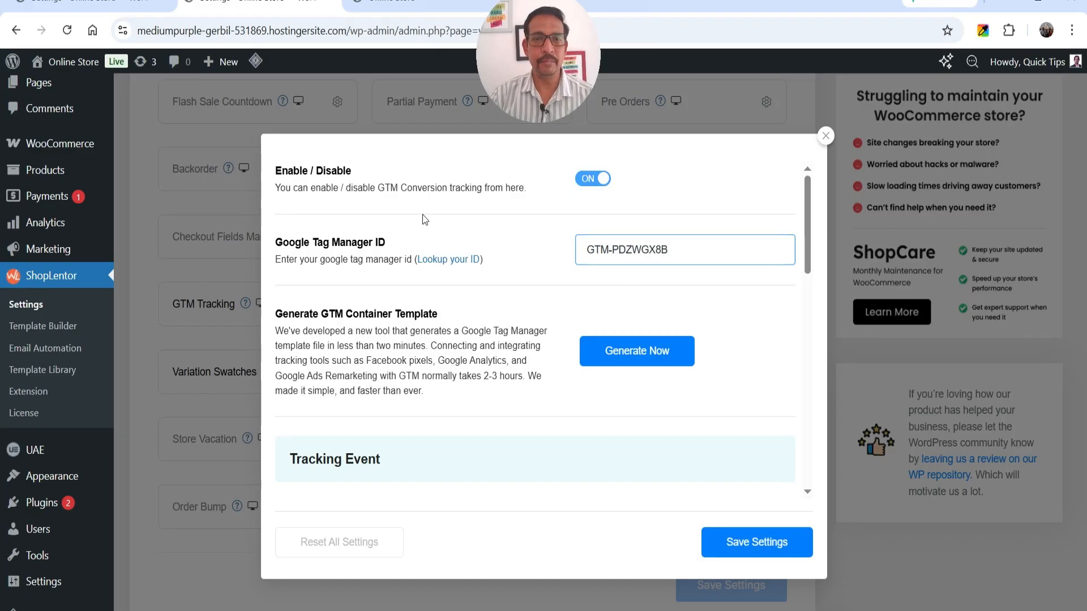
# Keep every tracking event switched on and save the GTM Tracking settings
pyautogui.scroll(-1, 475, 283)
pyautogui.scroll(-2, 481, 288)
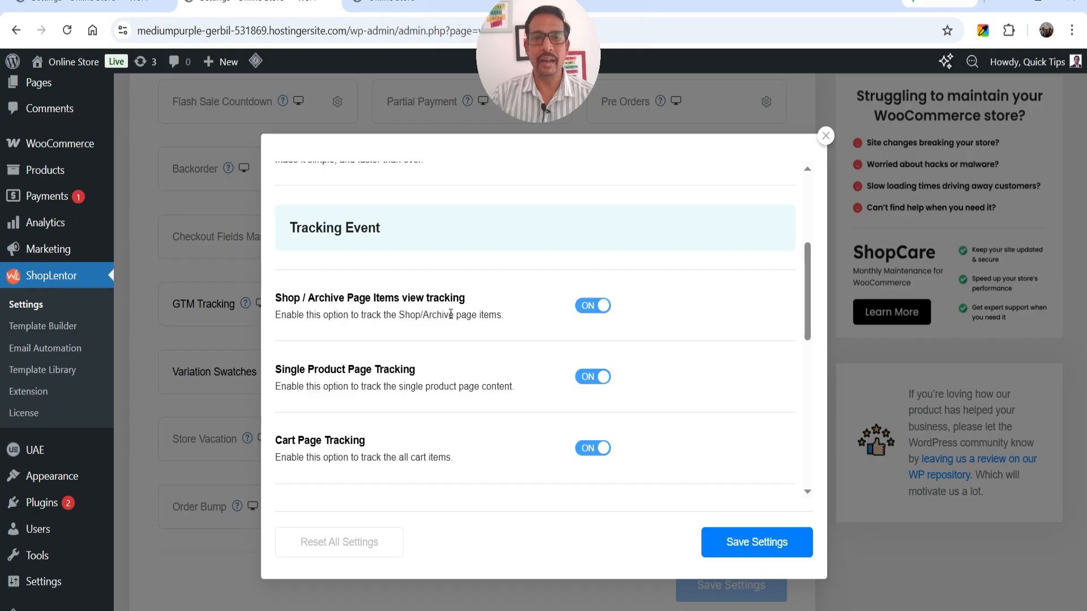
pyautogui.scroll(-1, 476, 306)
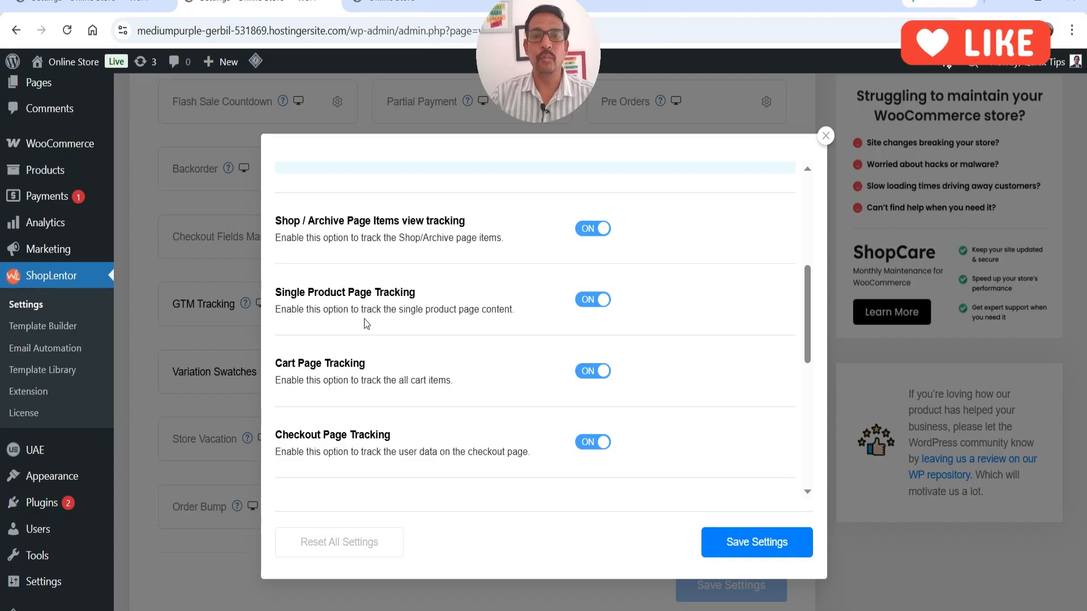
pyautogui.scroll(-1, 365, 318)
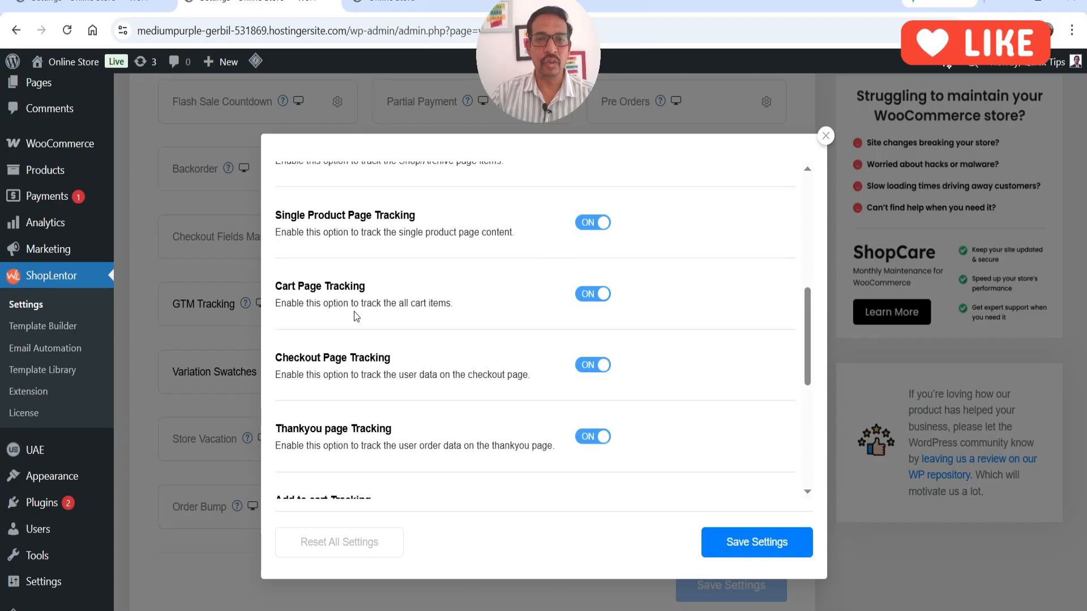
pyautogui.scroll(-2, 406, 300)
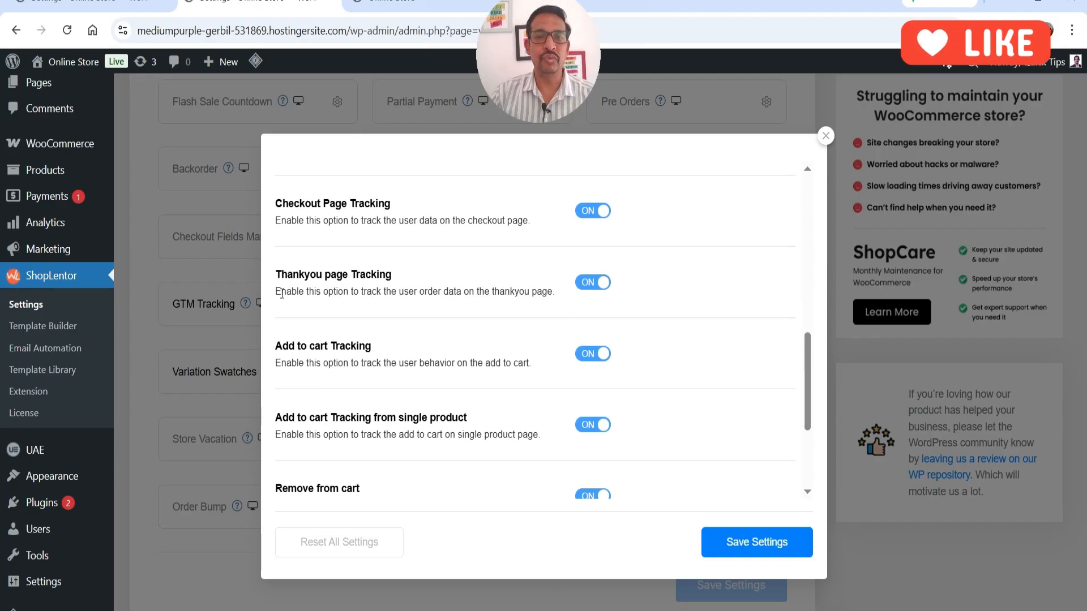
pyautogui.scroll(-1, 370, 360)
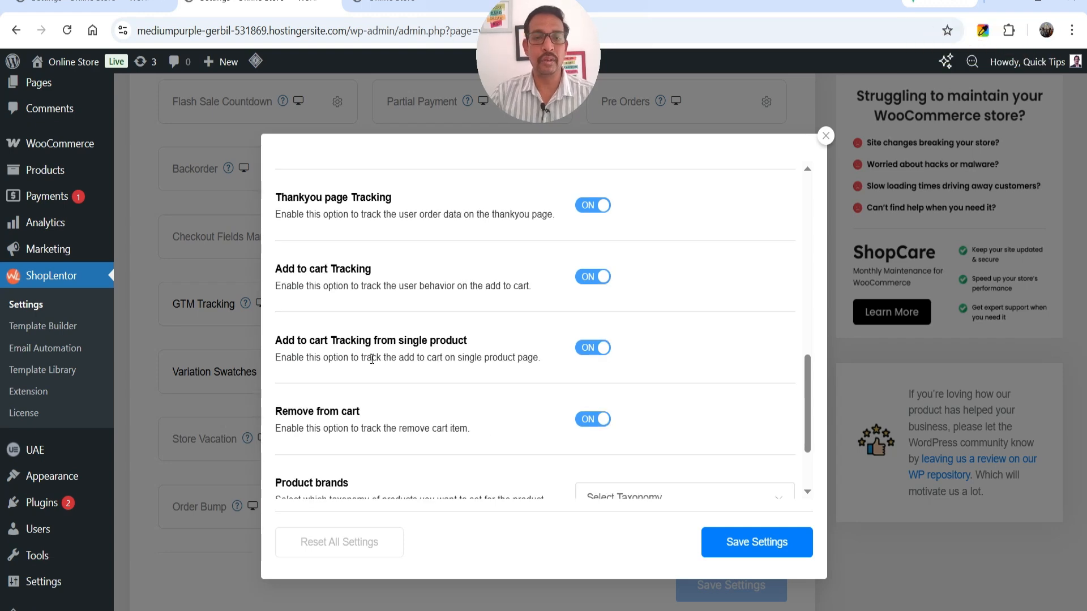
pyautogui.scroll(-1, 370, 360)
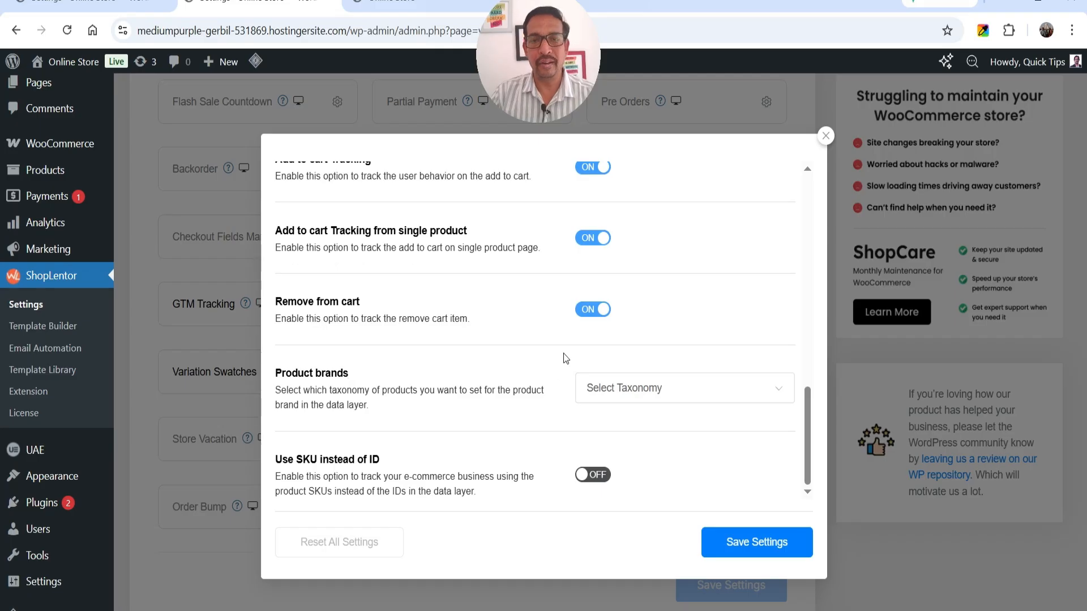
pyautogui.scroll(5, 562, 354)
pyautogui.scroll(-1, 601, 320)
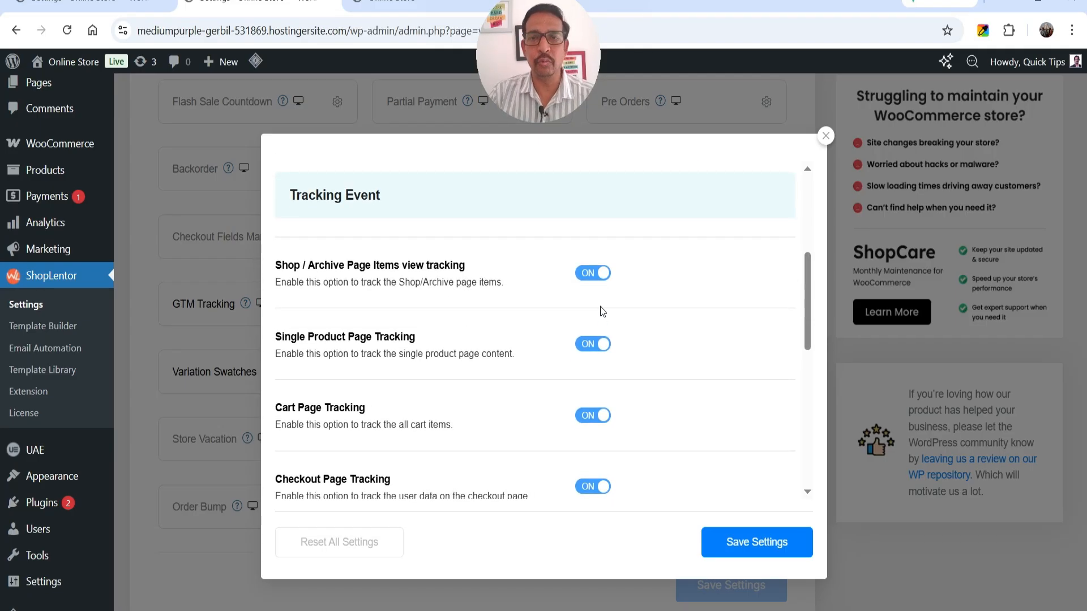
pyautogui.scroll(-2, 603, 310)
pyautogui.scroll(-3, 563, 346)
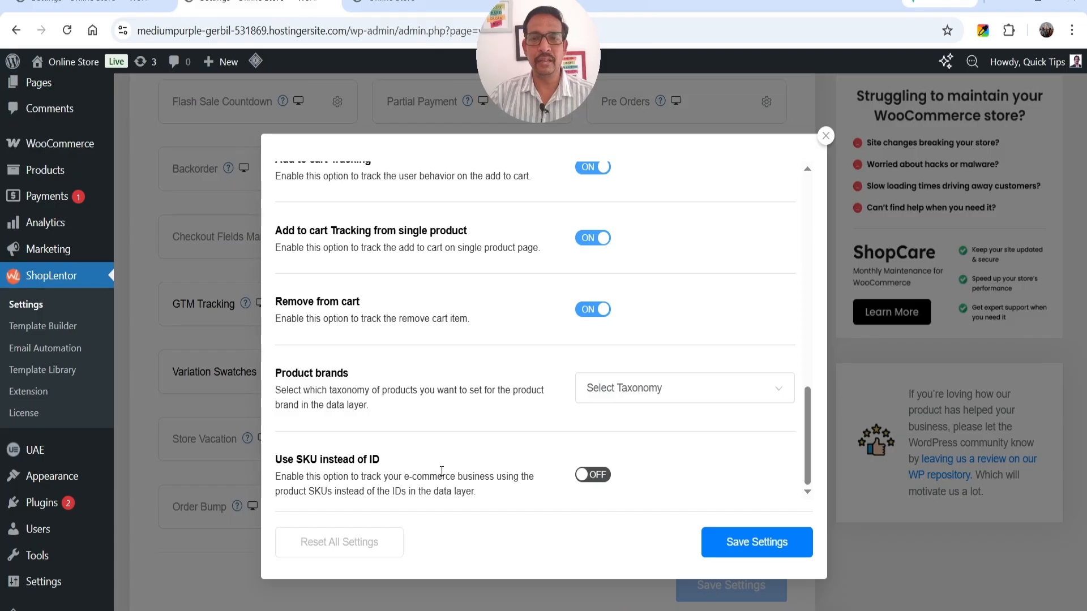
pyautogui.click(762, 543)
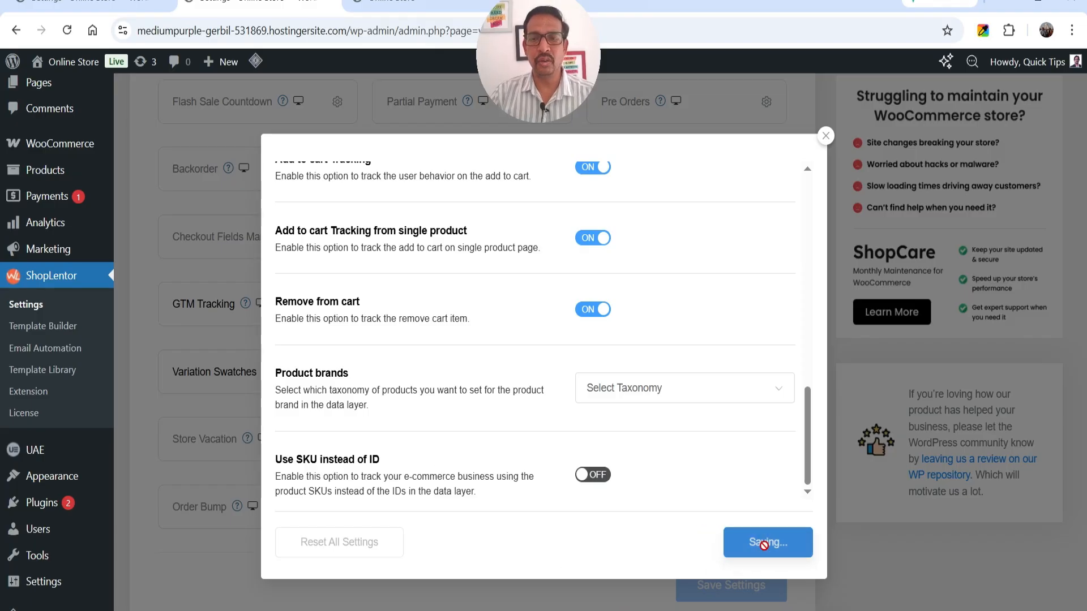
# Click Generate Now under Generate GTM Container Template in the GTM Tracking settings
pyautogui.scroll(10, 620, 357)
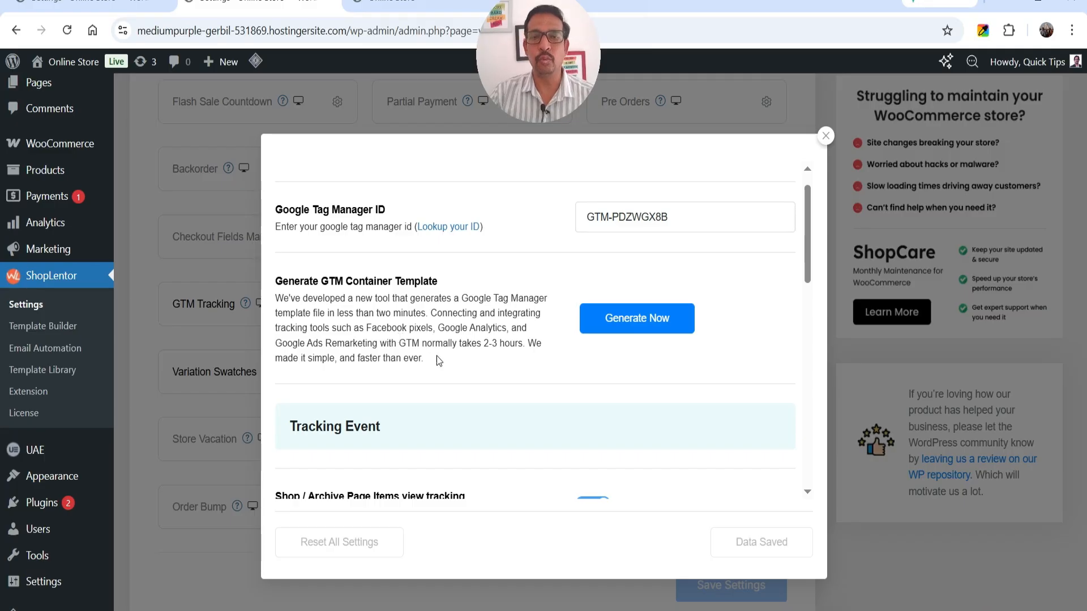
pyautogui.click(662, 329)
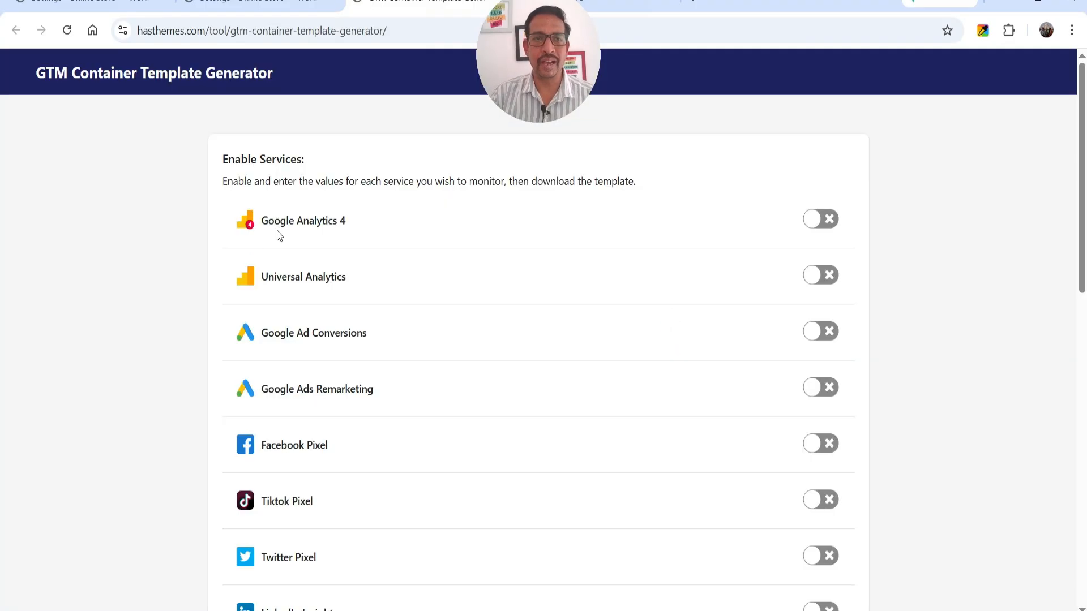
# Switch on Google Analytics 4 and set its Measurement ID to G-L6W3J5YWPR
pyautogui.click(819, 221)
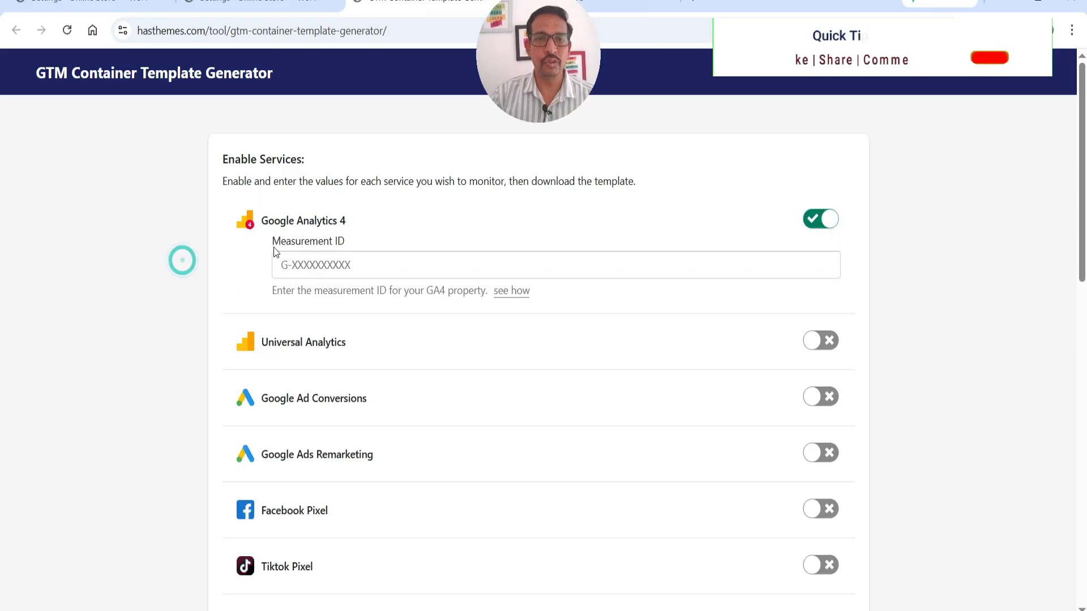
pyautogui.click(319, 265)
pyautogui.write('GTM-PDZWGX8B')
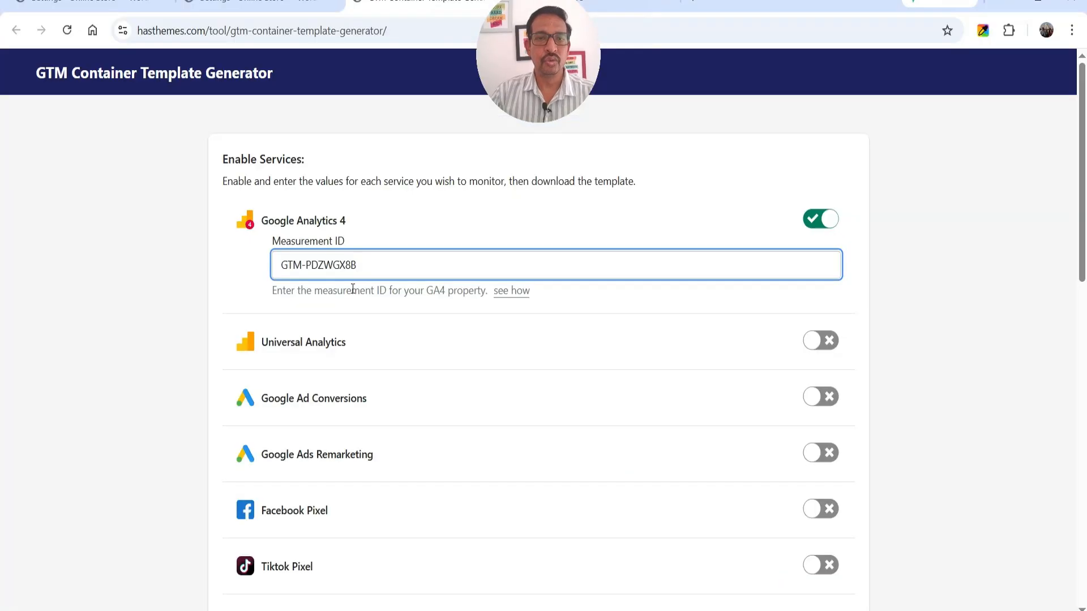
pyautogui.hotkey('ctrl', 'a')
pyautogui.write('G-L6W3J5YWPR')
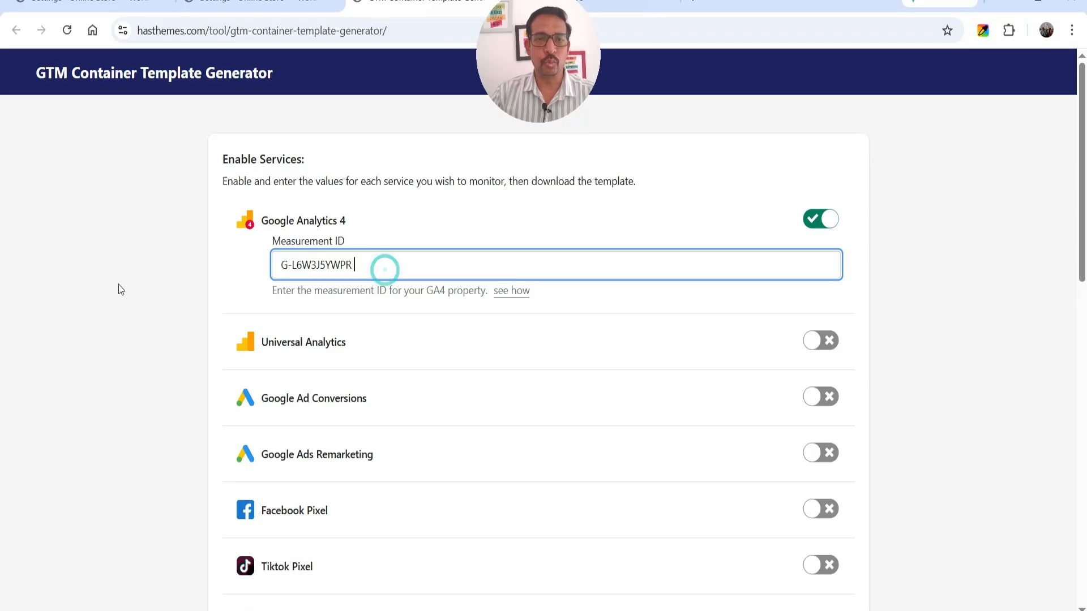
# Check Universal Analytics, Ad Conversions, Ads Remarketing and Facebook Pixel, leaving all switched off
pyautogui.scroll(-1, 667, 270)
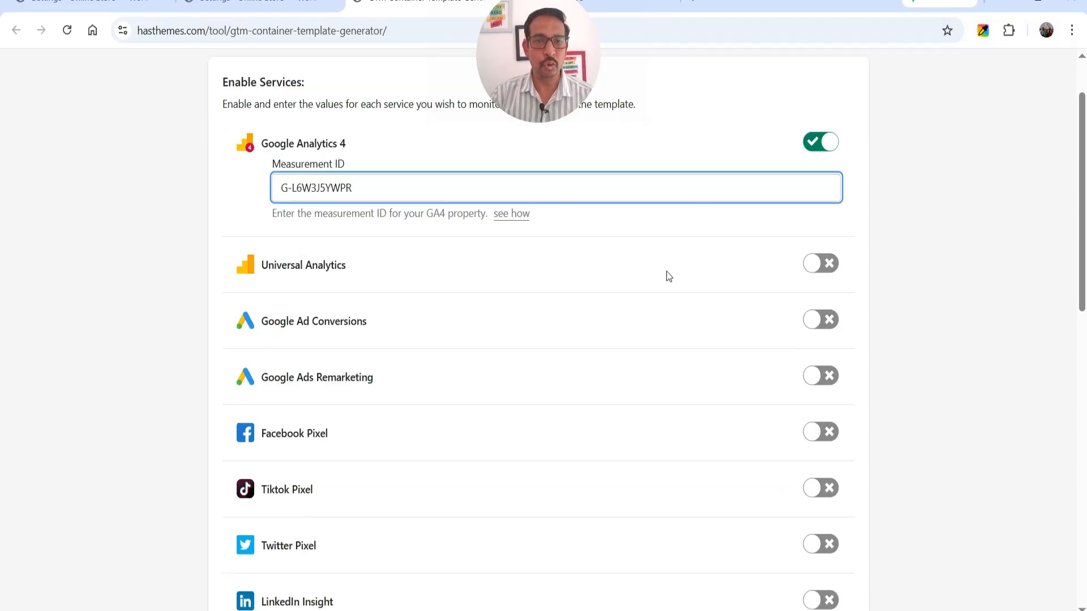
pyautogui.click(815, 265)
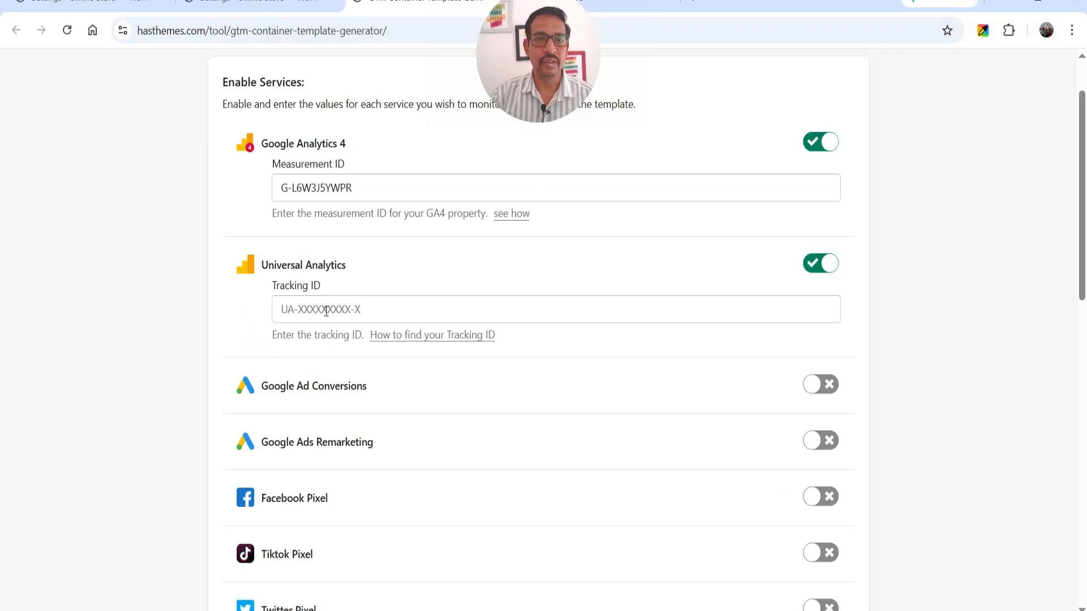
pyautogui.click(283, 309)
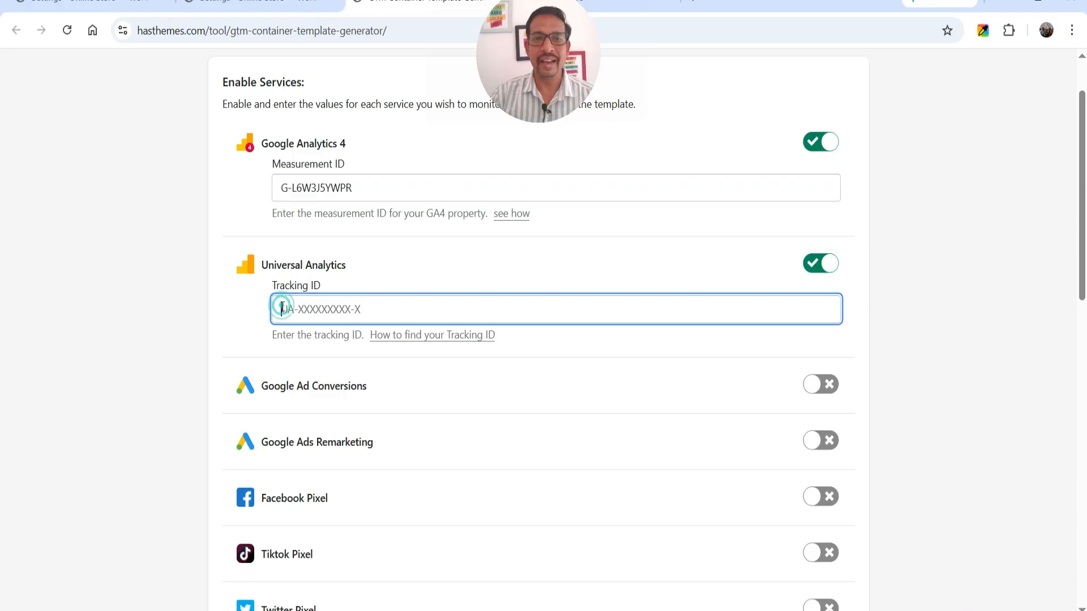
pyautogui.click(827, 264)
pyautogui.scroll(-1, 940, 243)
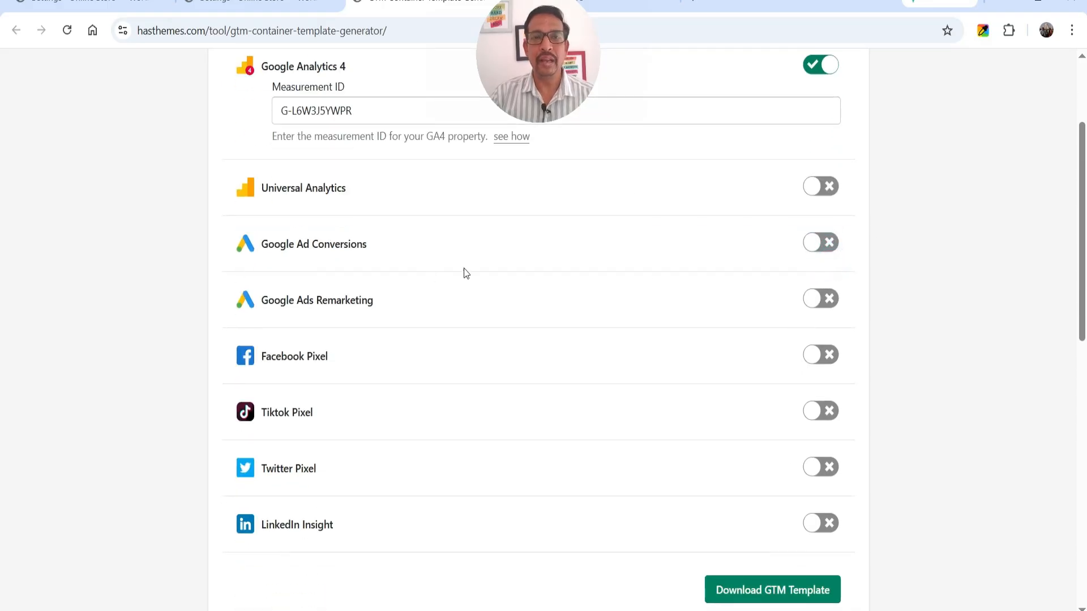
pyautogui.click(811, 244)
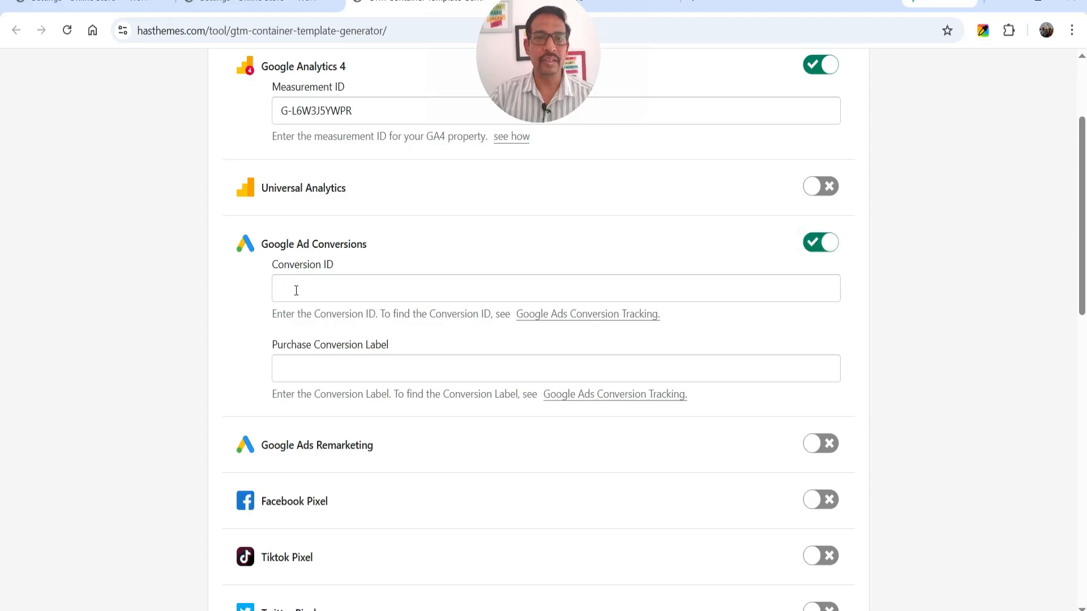
pyautogui.click(333, 288)
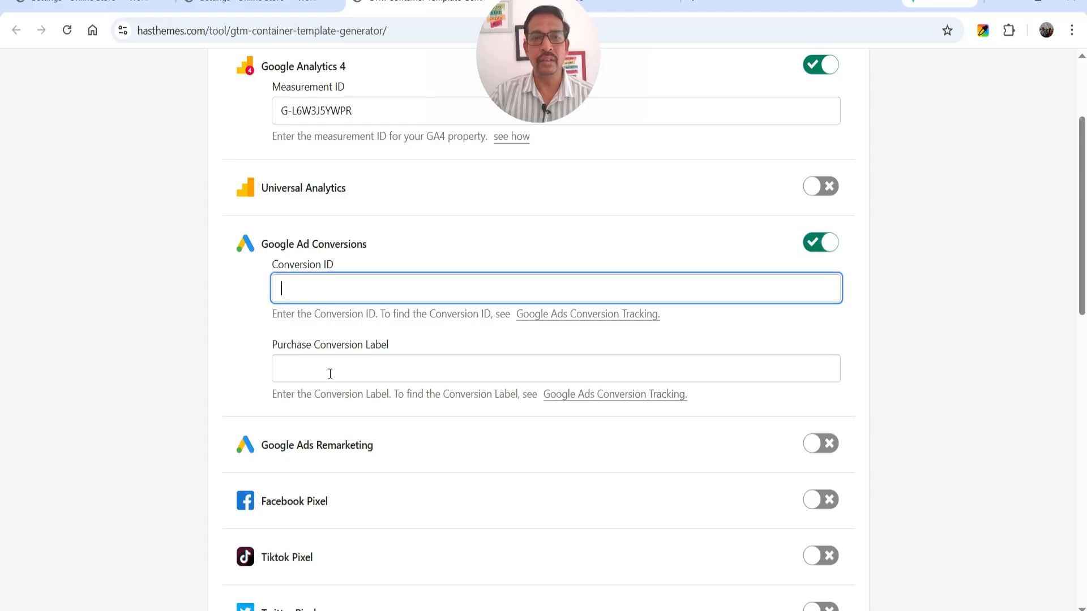
pyautogui.click(827, 243)
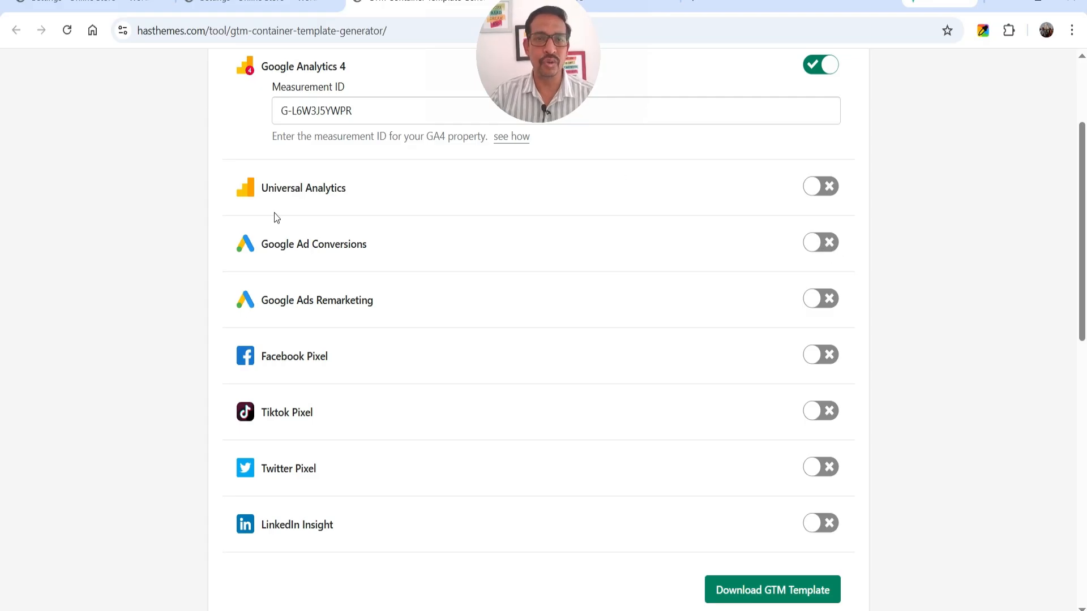
pyautogui.click(822, 299)
pyautogui.scroll(-1, 300, 280)
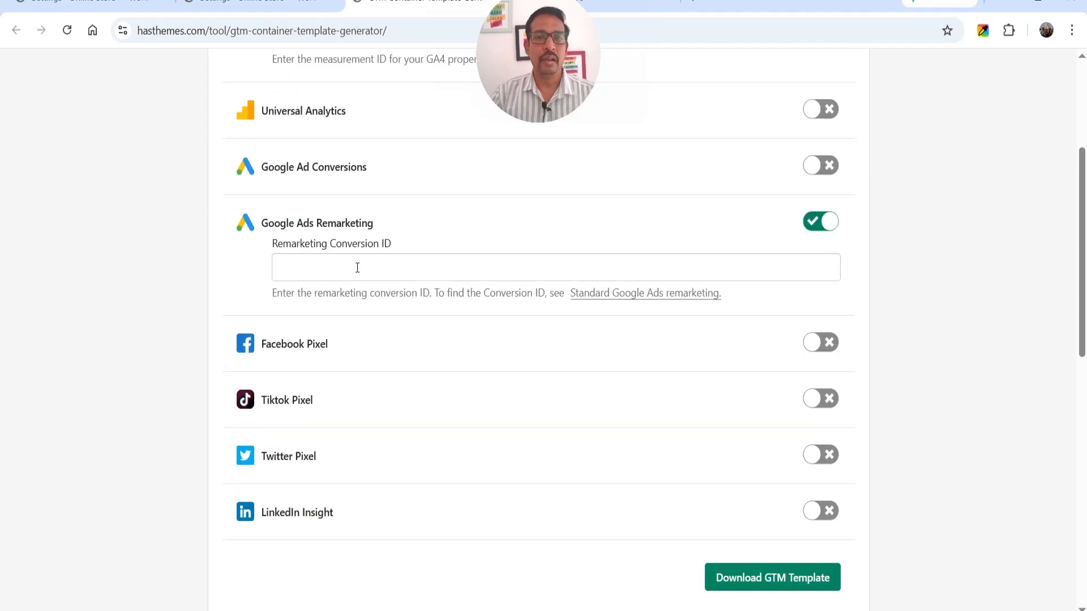
pyautogui.click(816, 222)
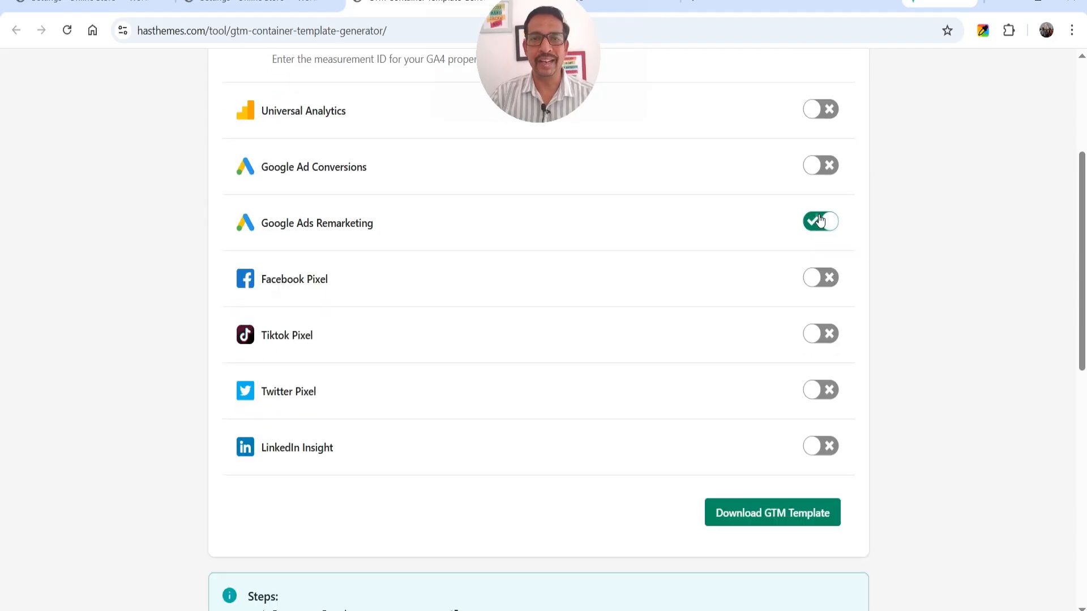
pyautogui.click(814, 278)
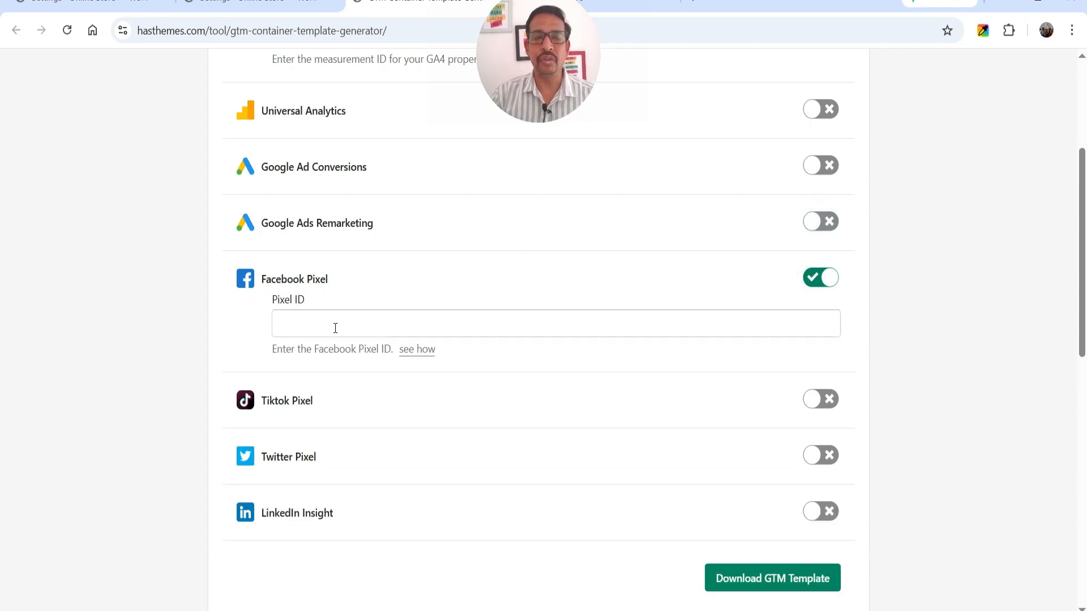
pyautogui.click(815, 279)
# Download the GTM template and save it as gtm-template.json on the Desktop
pyautogui.scroll(-3, 989, 277)
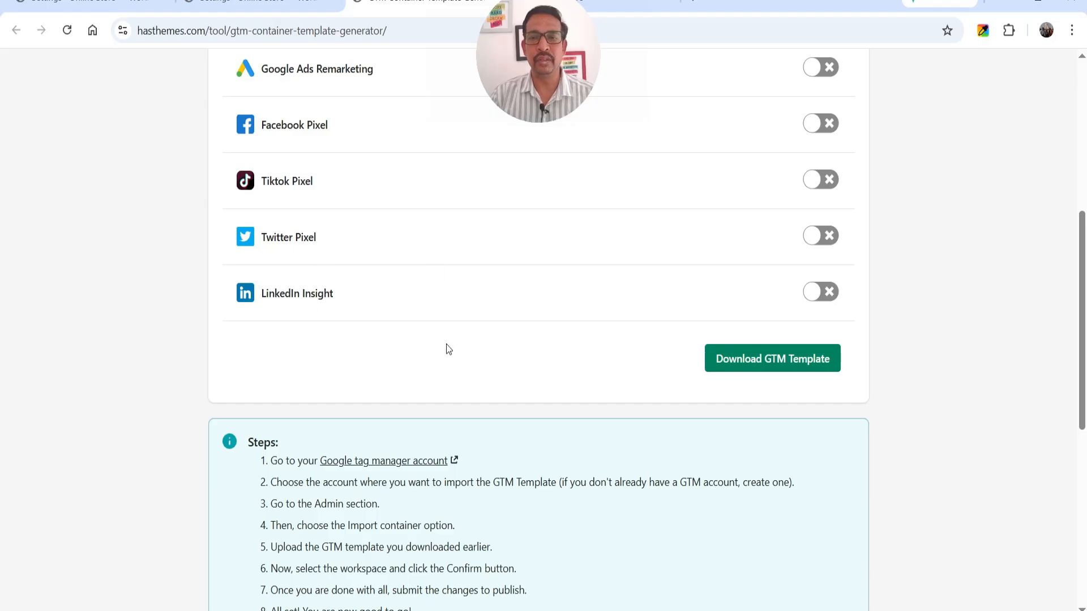
pyautogui.scroll(7, 950, 312)
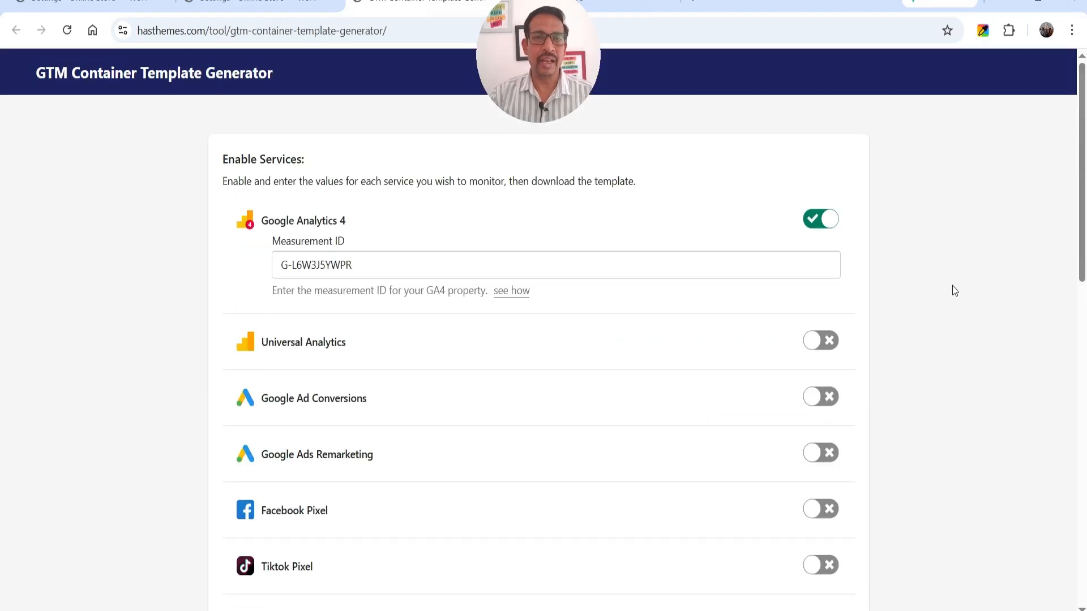
pyautogui.scroll(-8, 952, 285)
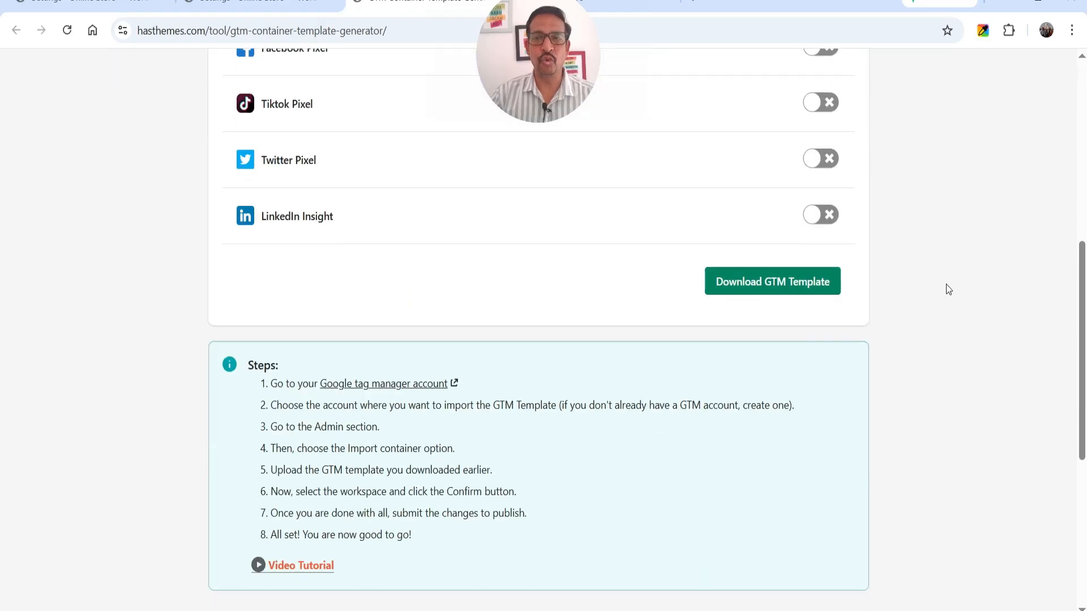
pyautogui.click(770, 290)
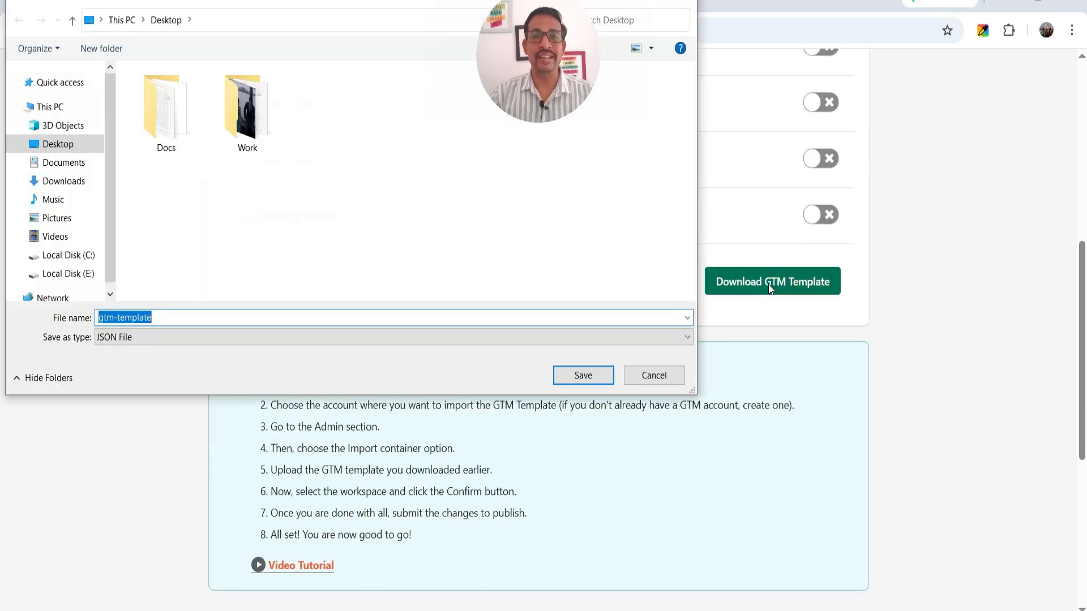
pyautogui.click(583, 376)
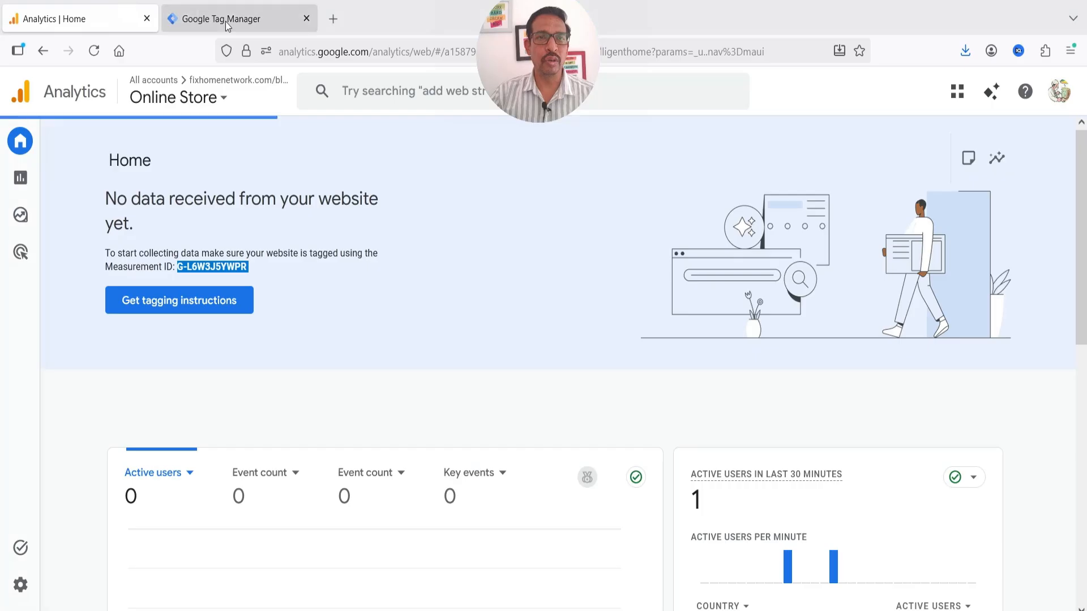
# Open DNK Container's Admin page and choose Import Container
pyautogui.click(225, 22)
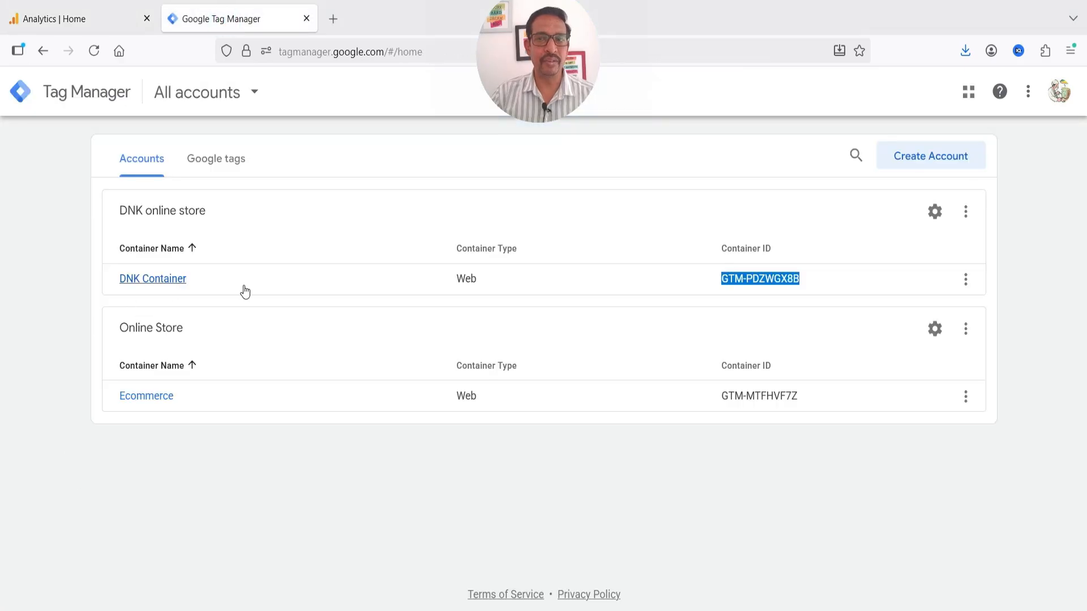
pyautogui.click(152, 280)
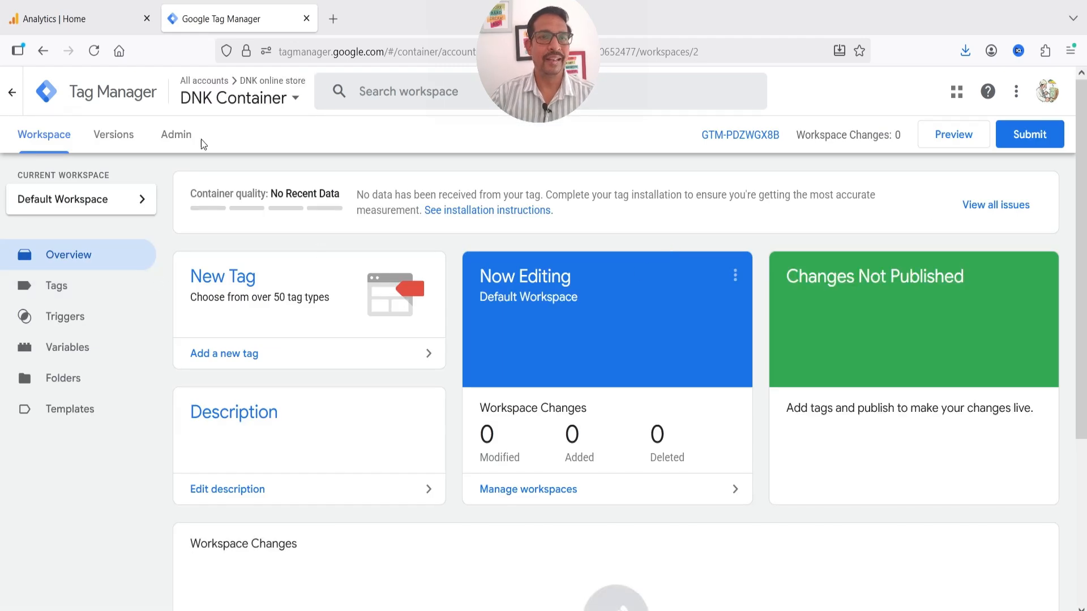
pyautogui.click(175, 135)
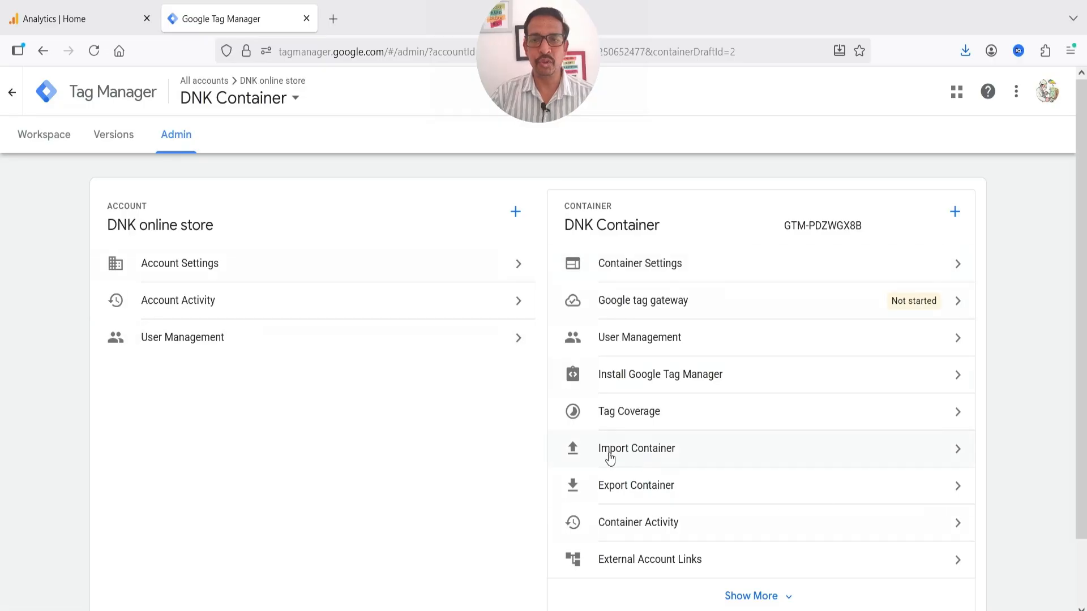
pyautogui.click(707, 457)
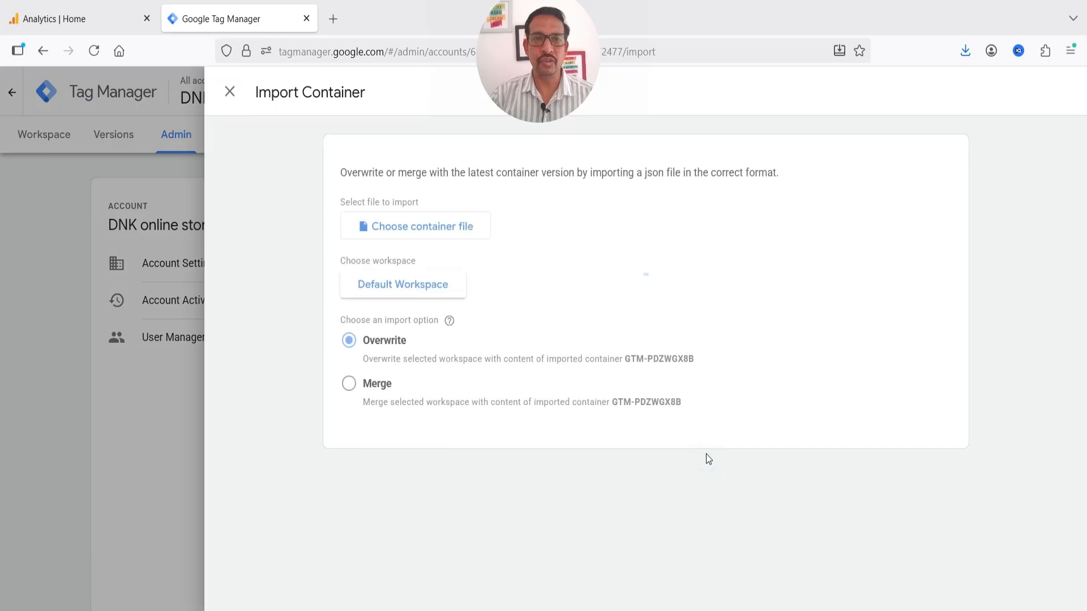
# Choose gtm-template.json as the import file and keep Default Workspace as the target
pyautogui.click(424, 227)
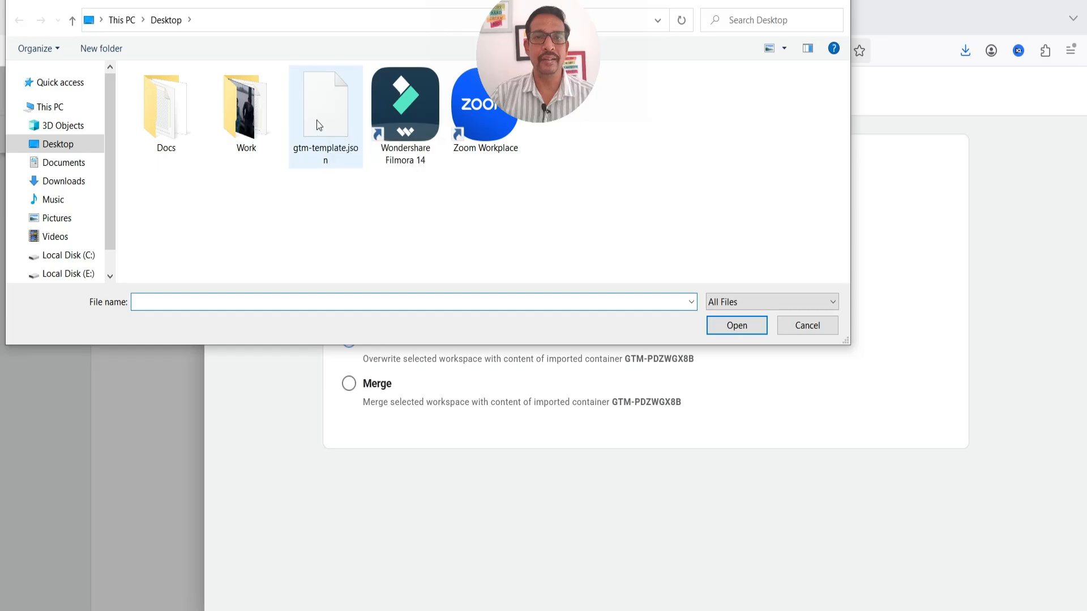
pyautogui.doubleClick(317, 120)
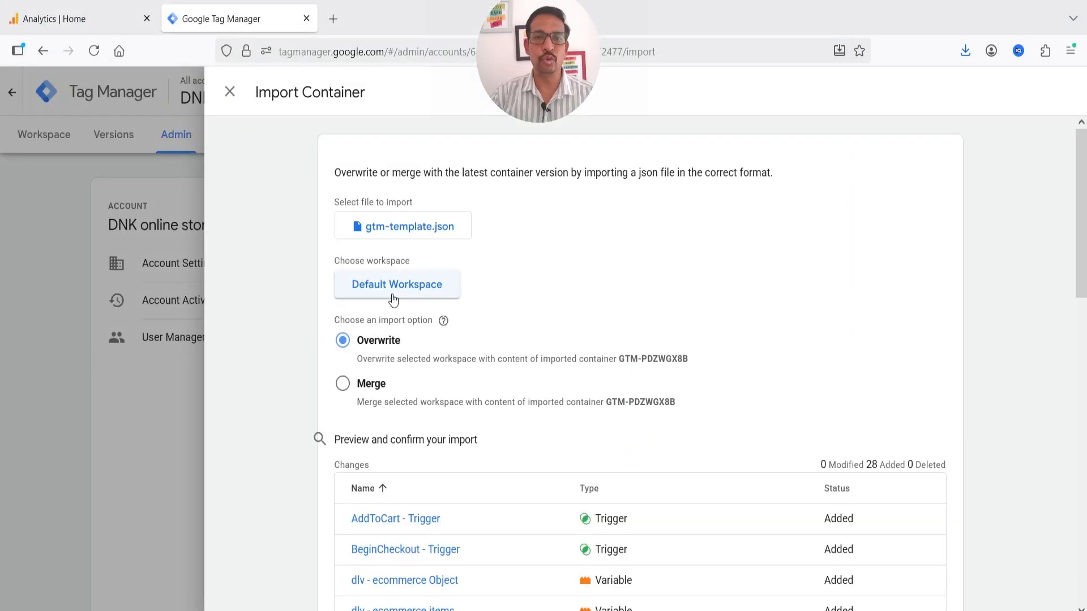
pyautogui.click(411, 296)
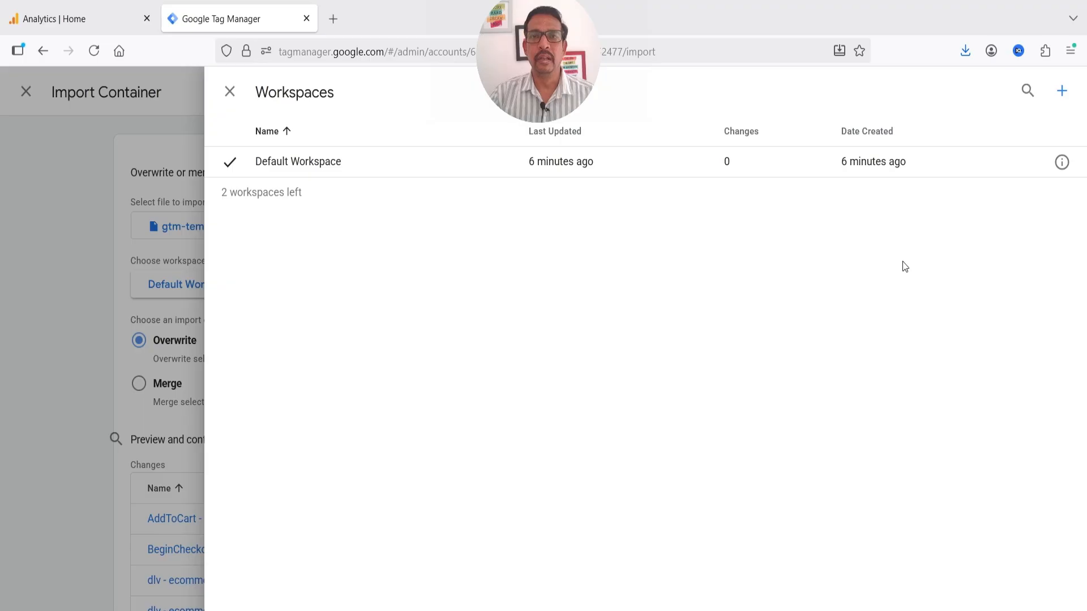
pyautogui.click(231, 94)
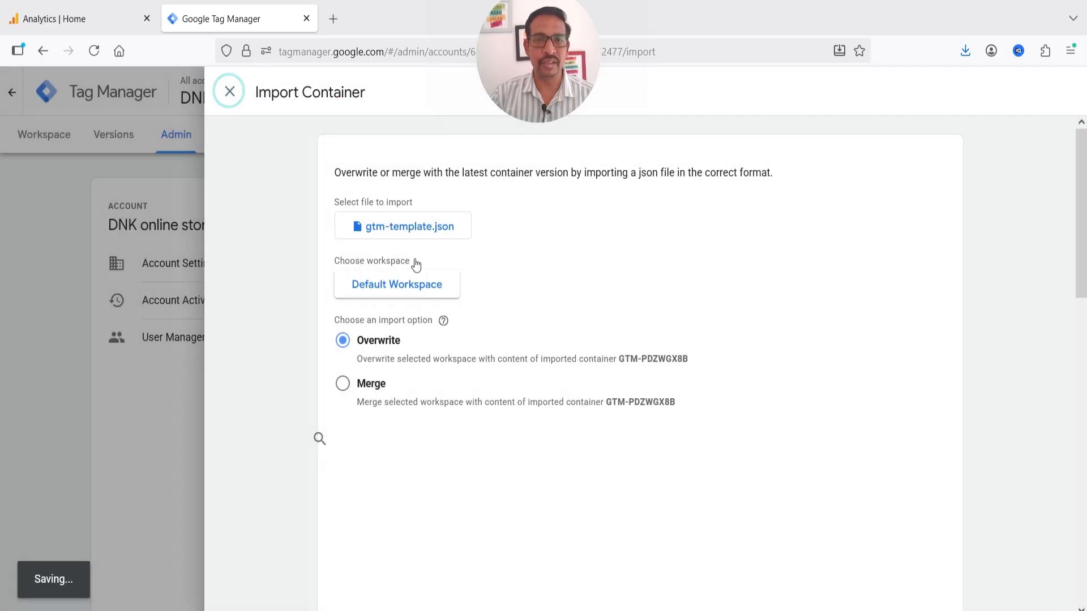
# Review the import preview and add the 28 new tags, triggers and variables
pyautogui.scroll(-3, 423, 299)
pyautogui.scroll(1, 420, 291)
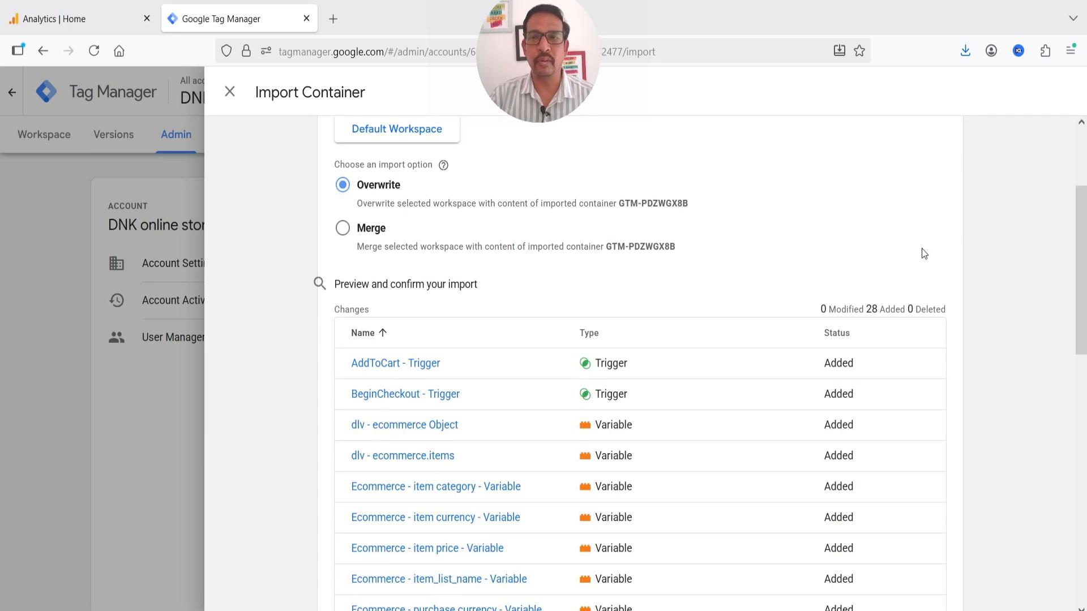
pyautogui.scroll(-4, 651, 238)
pyautogui.scroll(1, 558, 256)
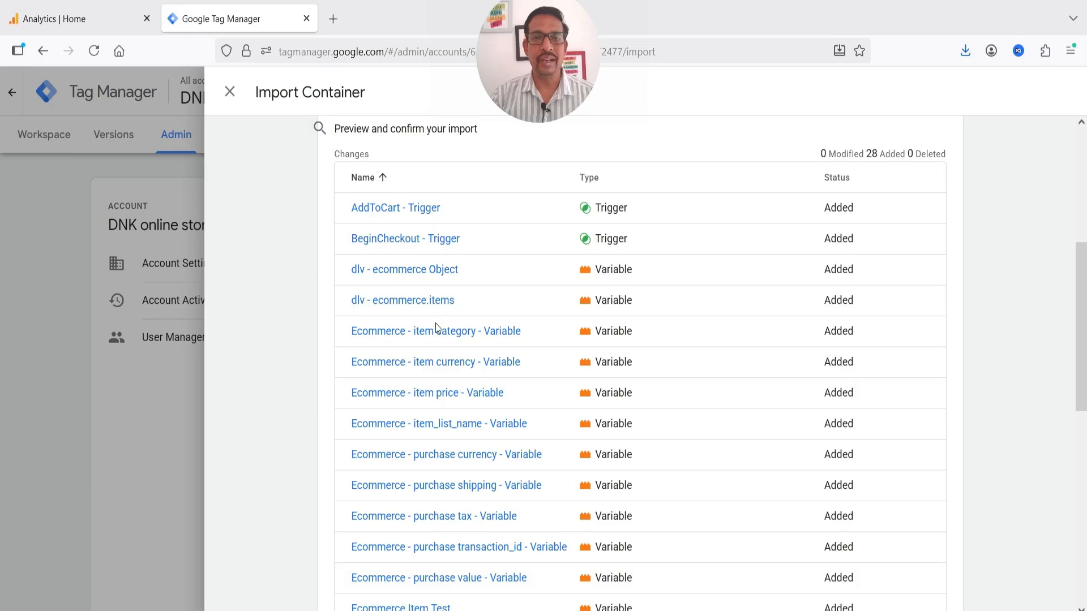
pyautogui.scroll(-3, 645, 305)
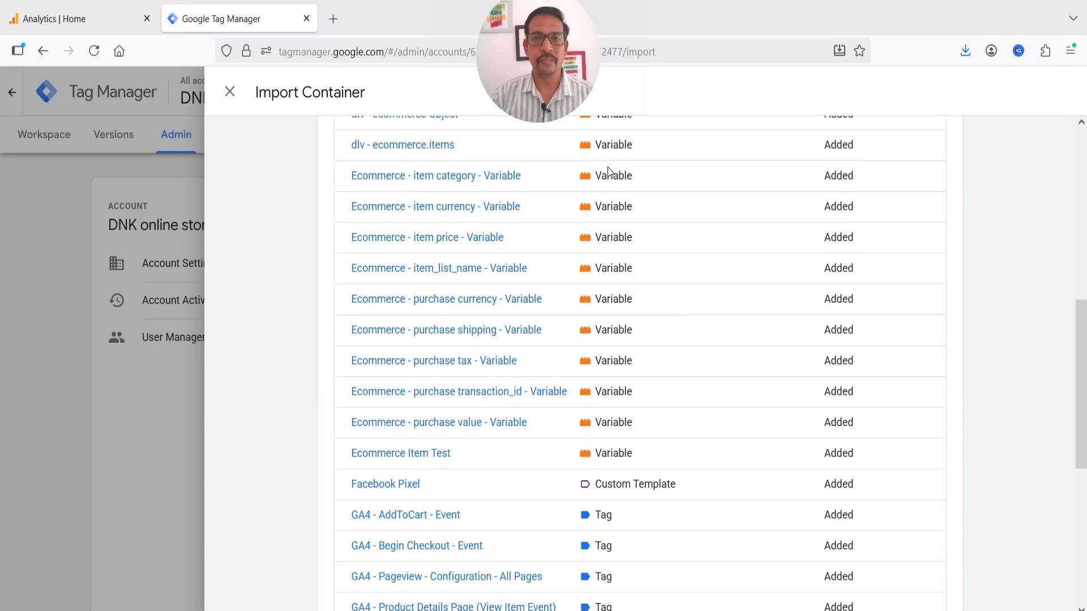
pyautogui.scroll(-5, 616, 288)
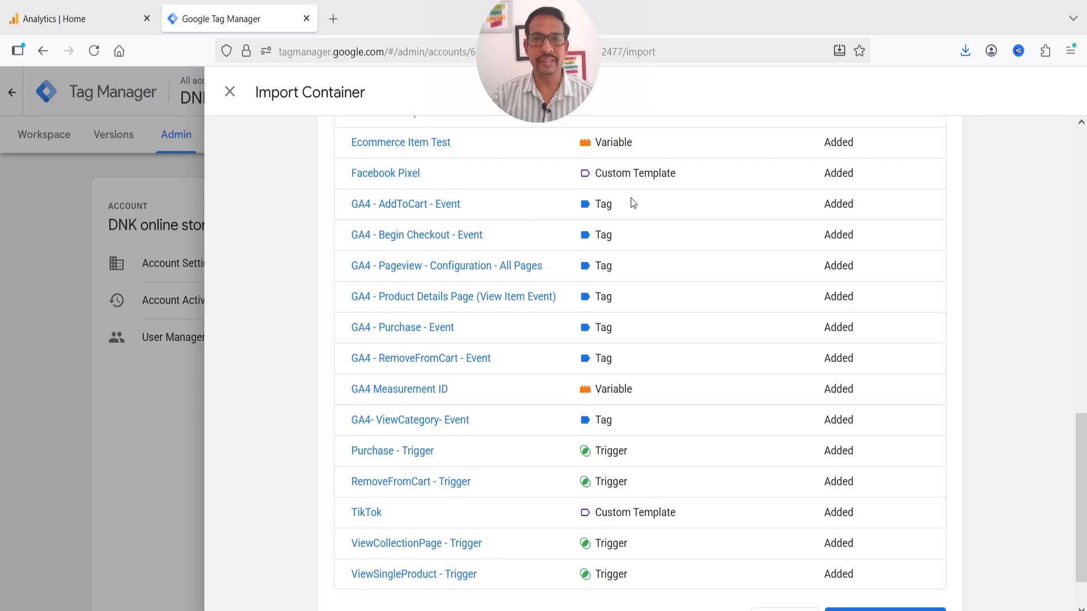
pyautogui.scroll(-1, 566, 335)
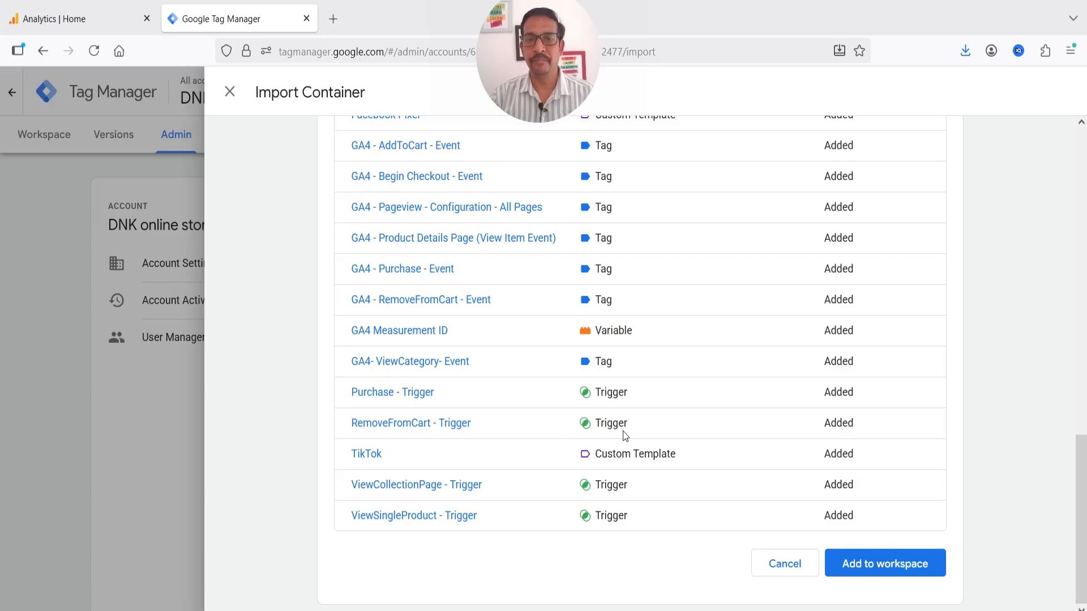
pyautogui.scroll(10, 623, 419)
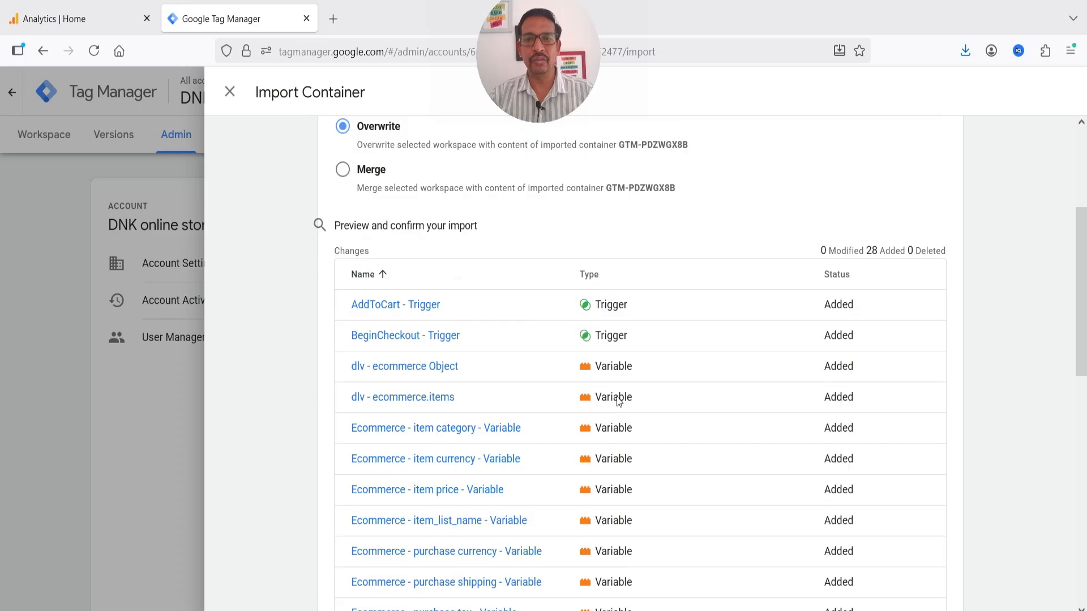
pyautogui.scroll(-10, 619, 402)
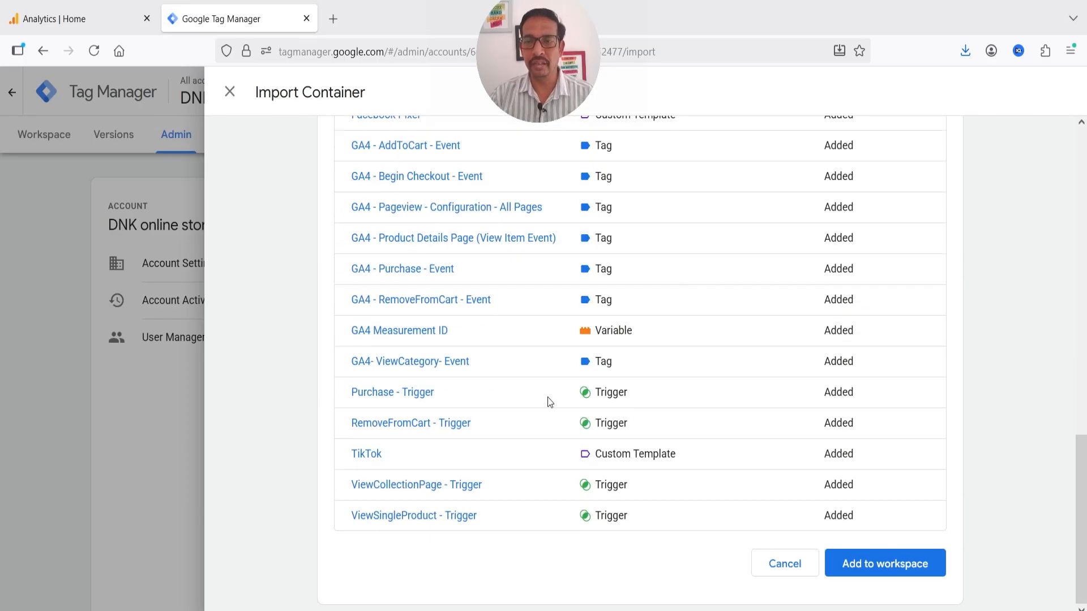
pyautogui.click(905, 566)
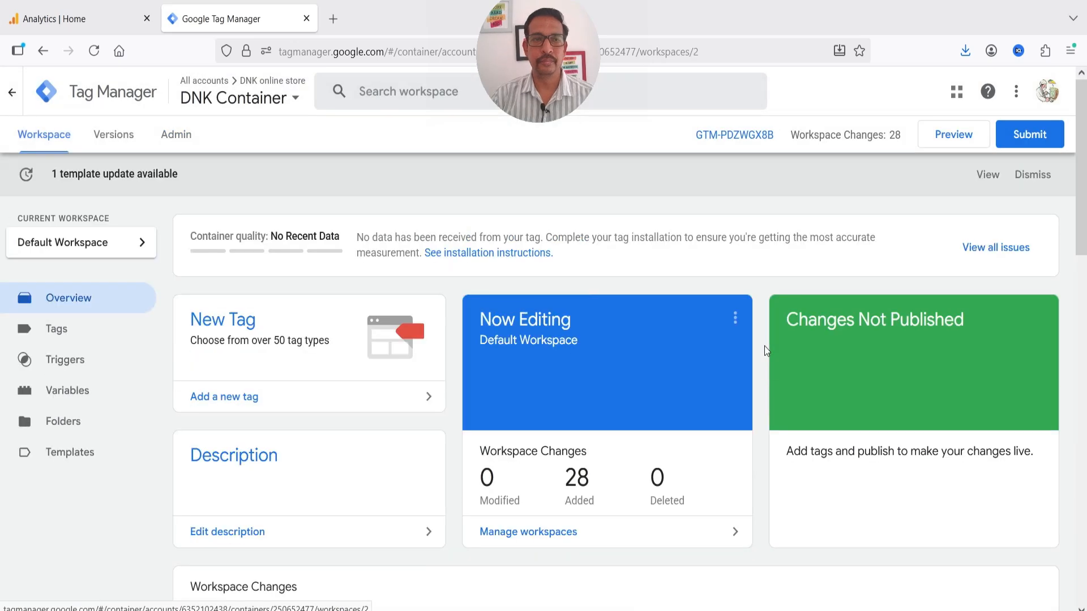
# Submit the workspace changes as version 'ecommerce version 1' and publish them live
pyautogui.click(69, 337)
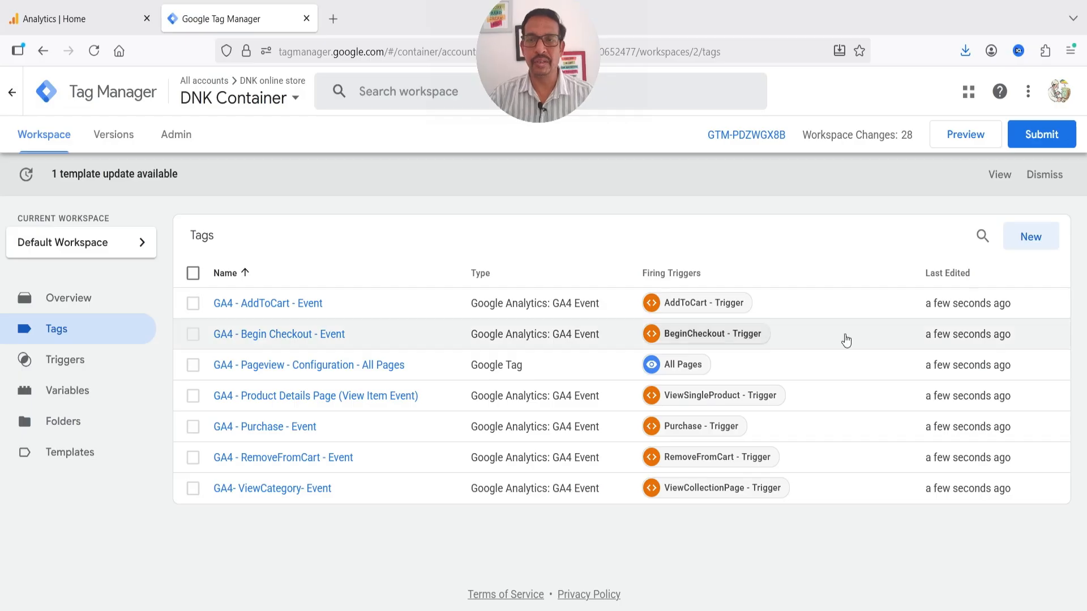
pyautogui.click(1051, 136)
pyautogui.click(442, 270)
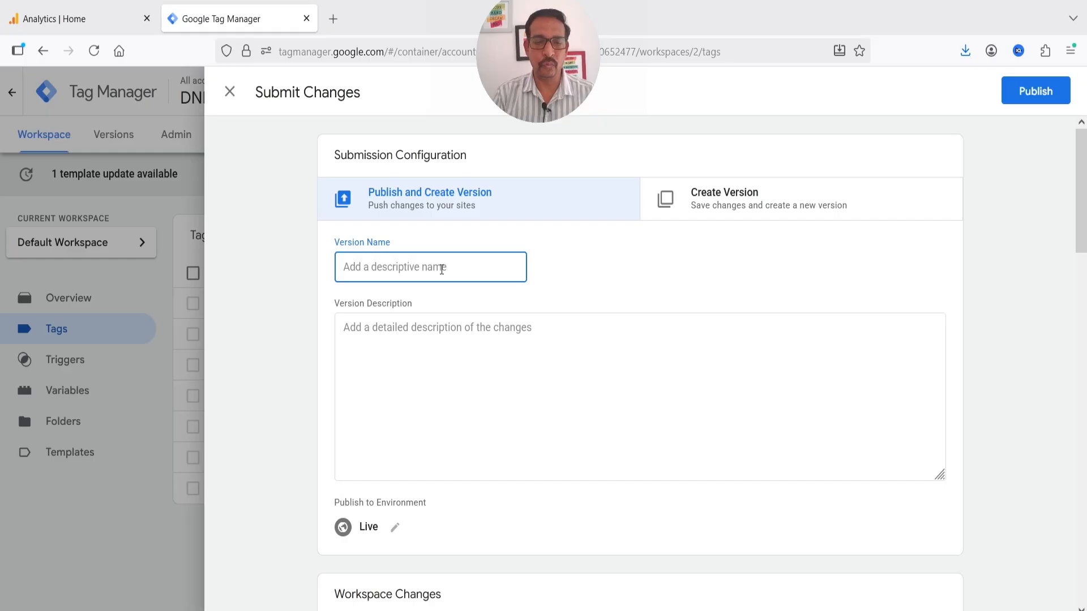
pyautogui.write('ecommerce version 1')
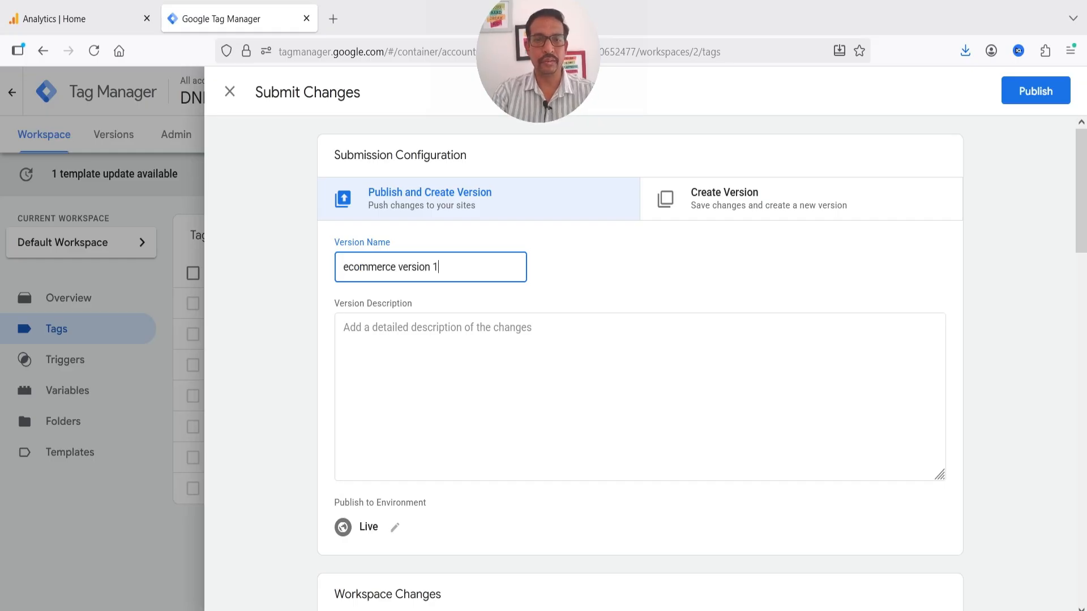
pyautogui.scroll(-6, 376, 255)
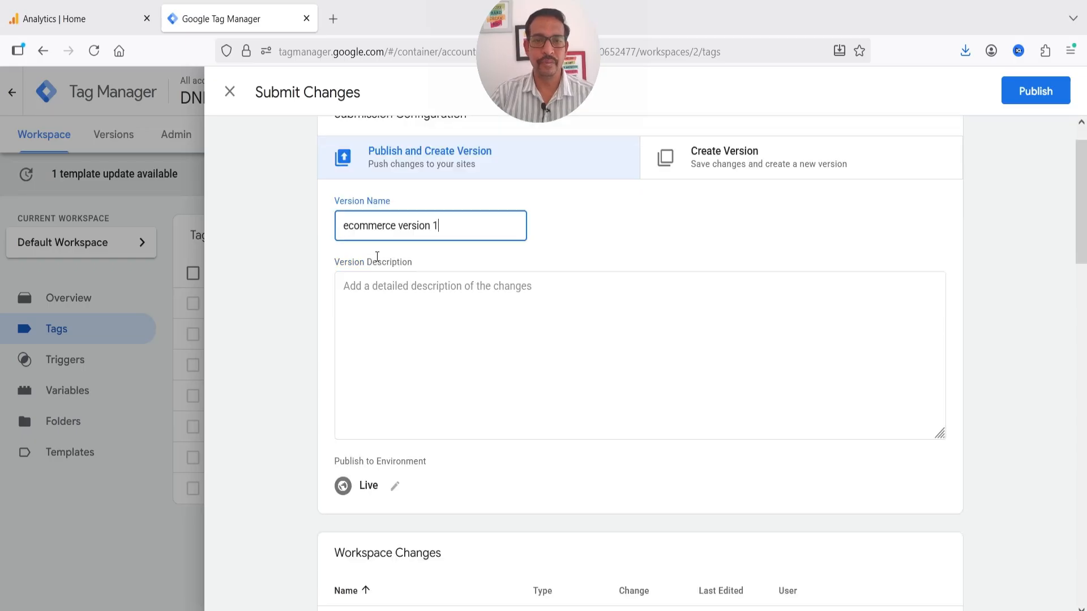
pyautogui.scroll(-15, 453, 258)
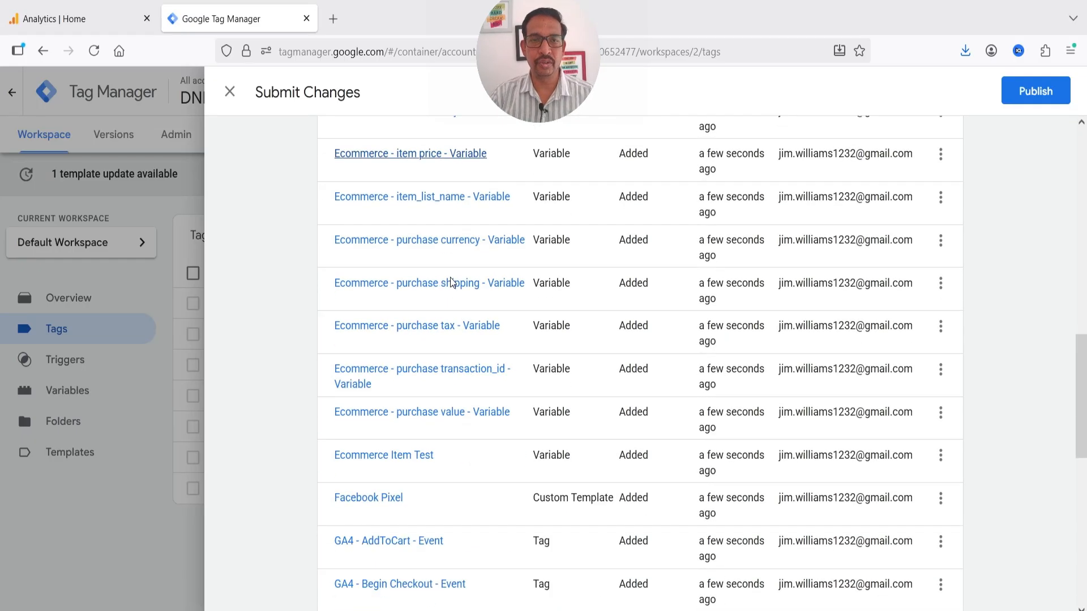
pyautogui.scroll(14, 445, 311)
pyautogui.scroll(8, 445, 311)
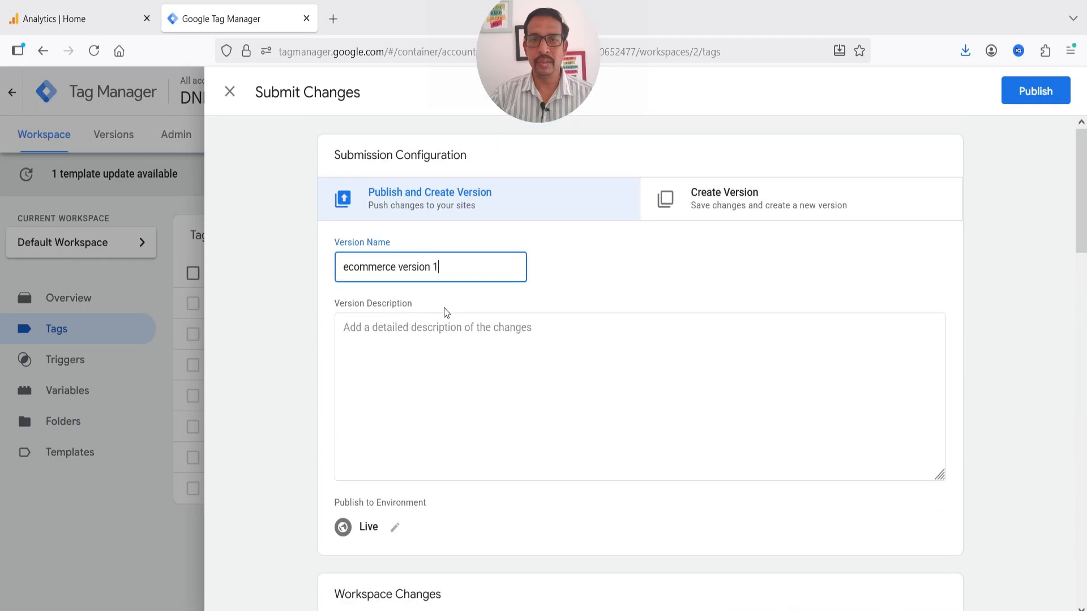
pyautogui.click(1048, 94)
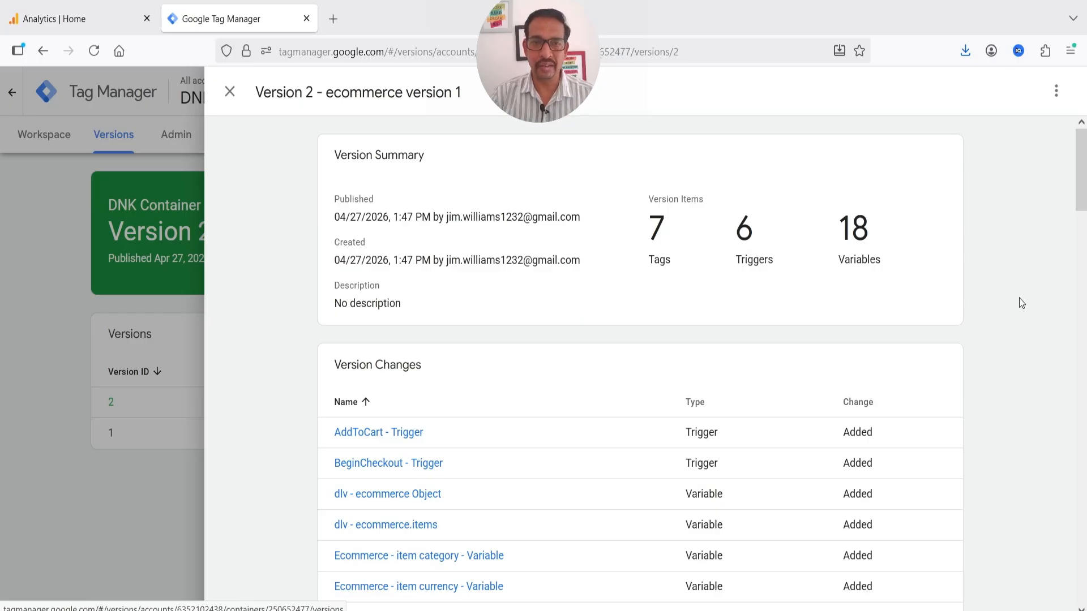
# Close the version details and list the versions, with Version 2 'ecommerce version 1' live
pyautogui.scroll(-10, 366, 168)
pyautogui.scroll(5, 403, 419)
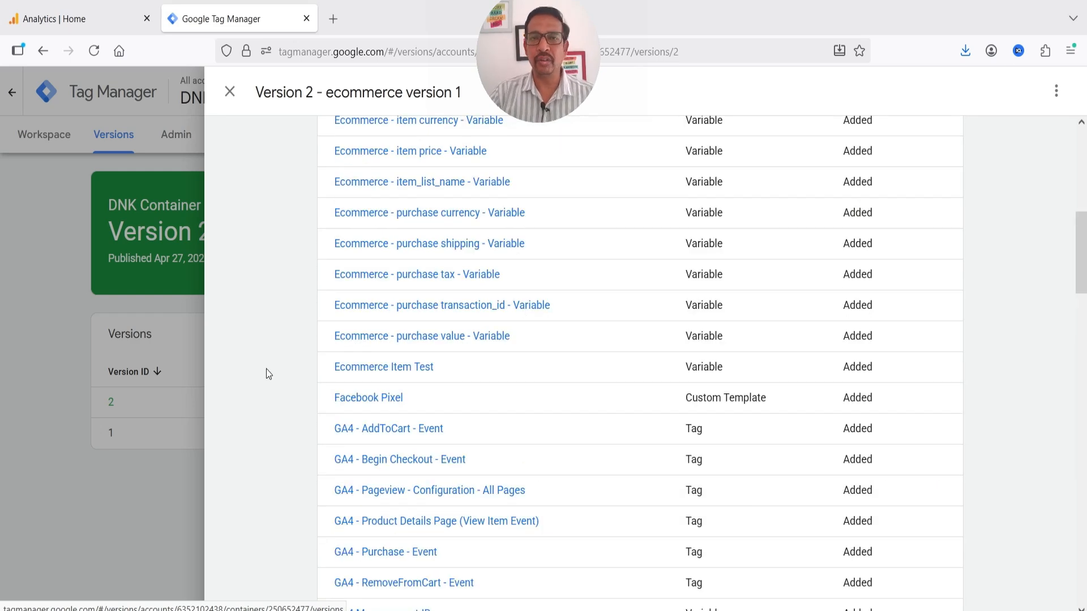
pyautogui.scroll(4, 276, 348)
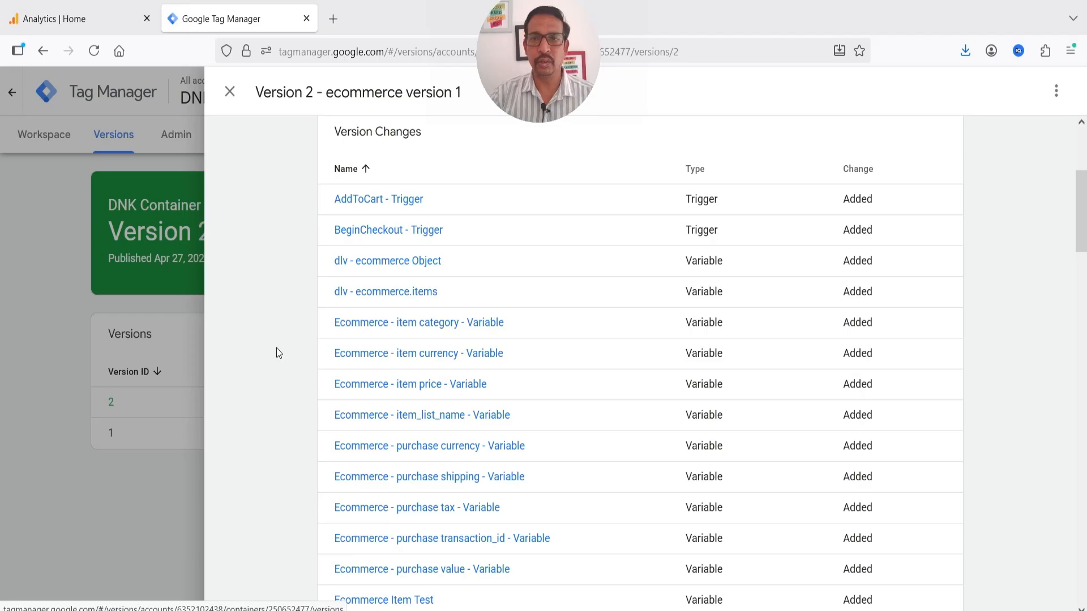
pyautogui.scroll(-6, 290, 341)
pyautogui.click(235, 100)
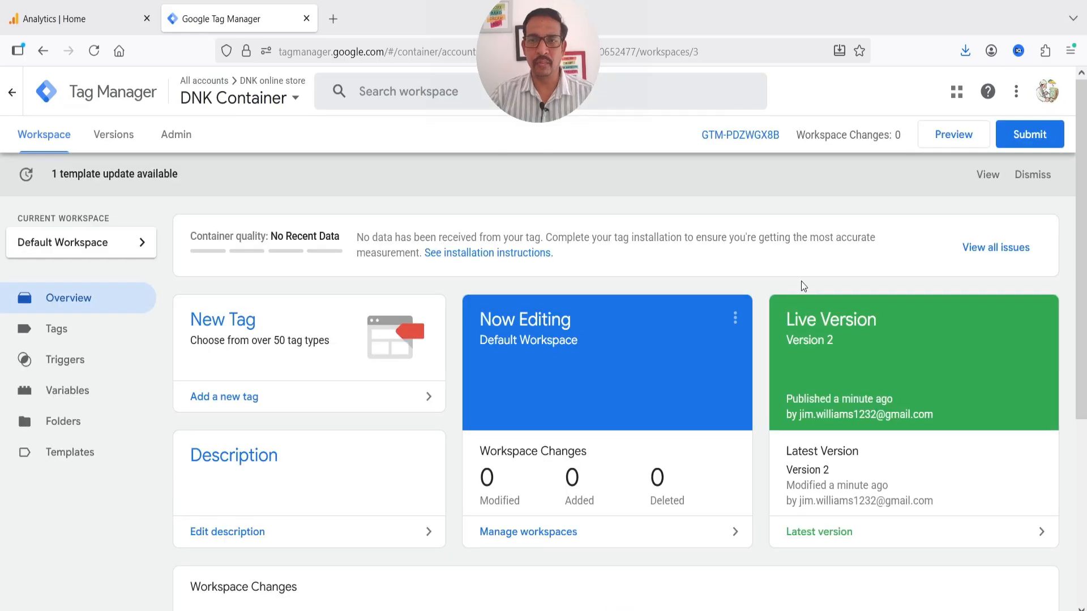
pyautogui.click(114, 136)
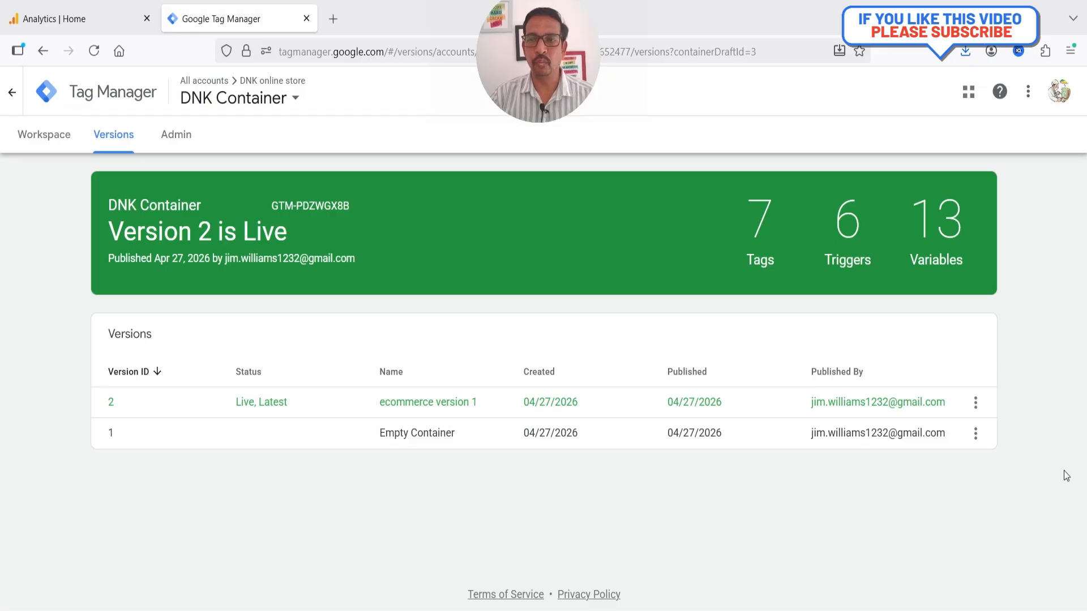
pyautogui.click(73, 17)
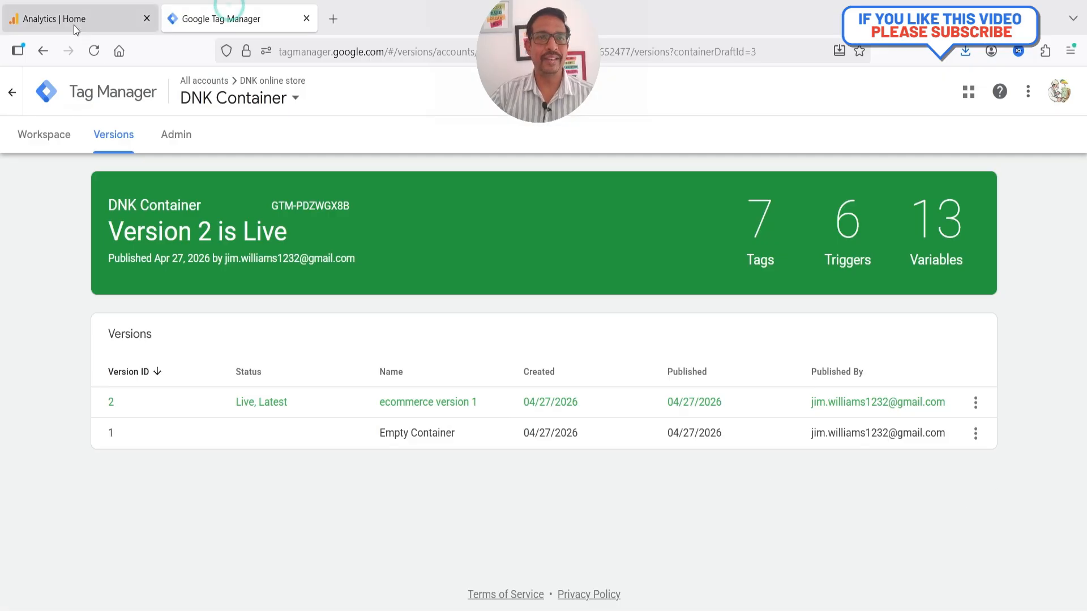
# Reload Analytics home and show Ecommerce metrics like Add to carts and Purchases for the chart
pyautogui.scroll(-5, 549, 255)
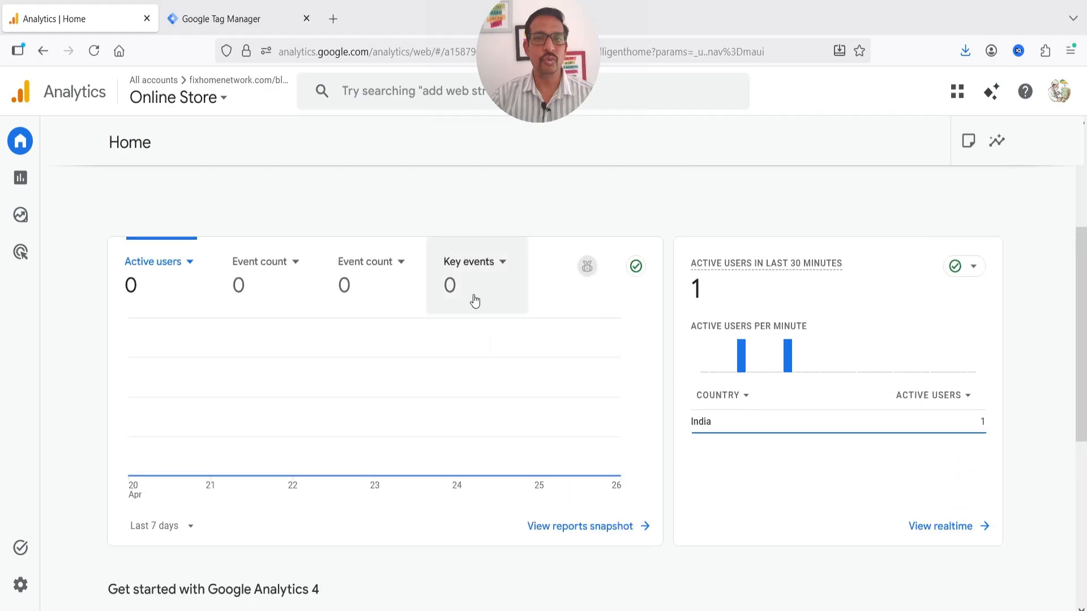
pyautogui.click(95, 53)
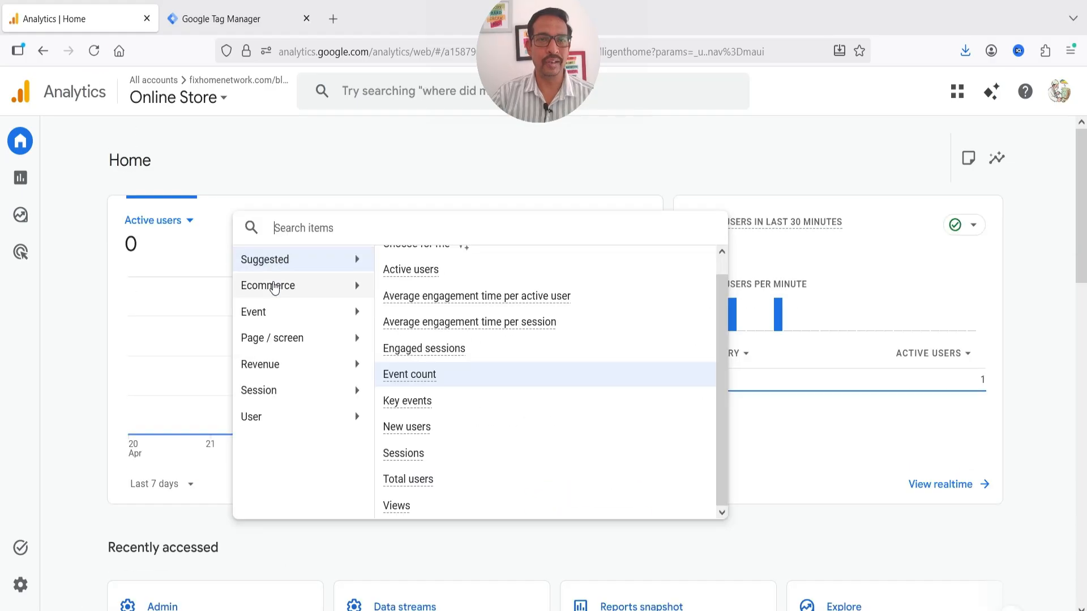
pyautogui.click(274, 287)
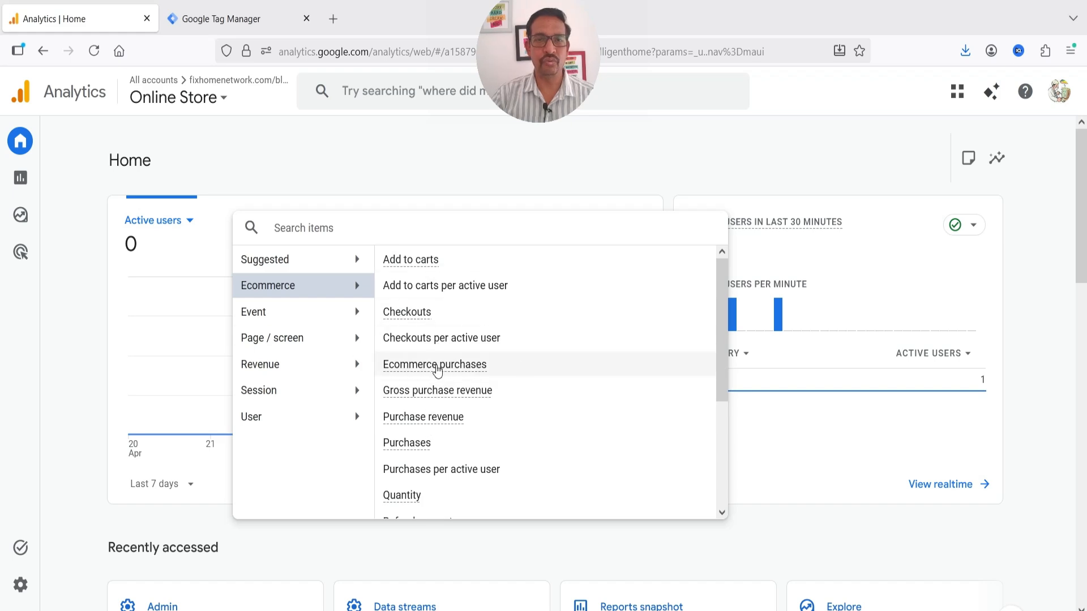
pyautogui.scroll(-3, 512, 366)
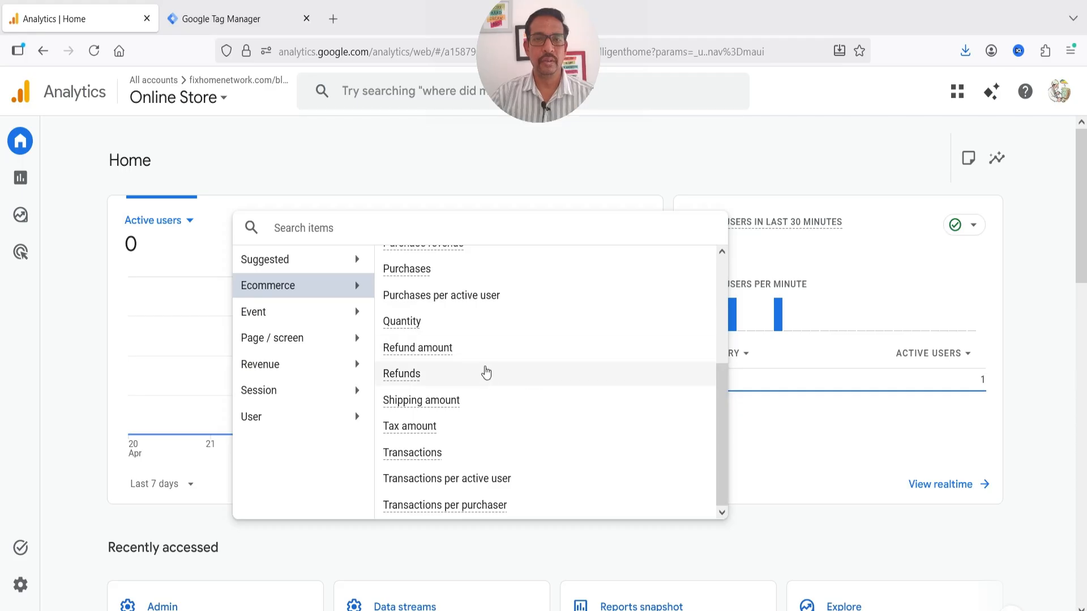
pyautogui.scroll(3, 601, 396)
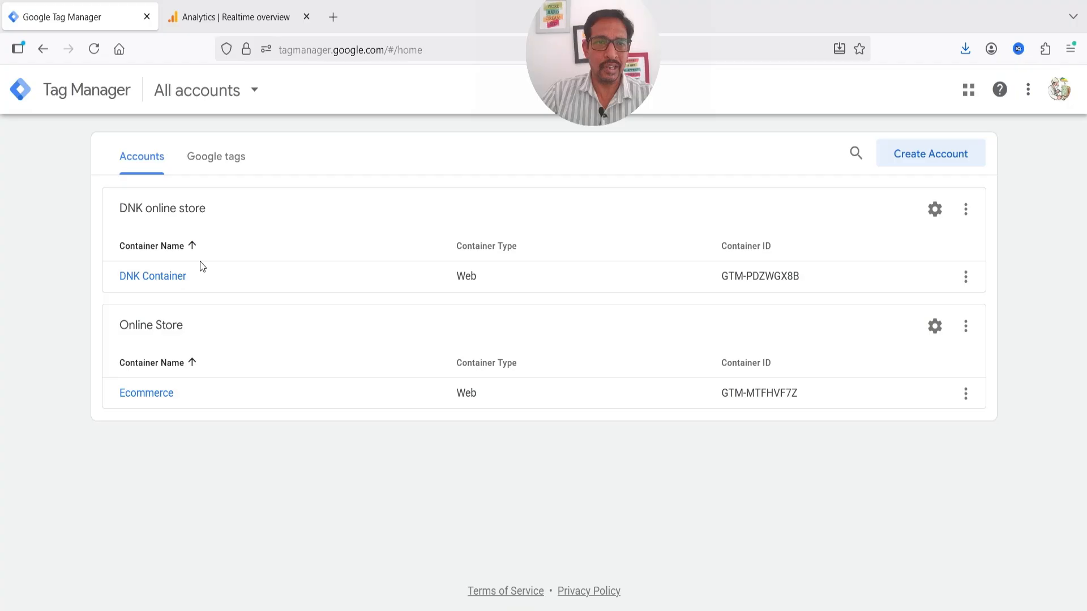
# Go back to Tag Manager's accounts list and open the DNK Container workspace
pyautogui.click(224, 22)
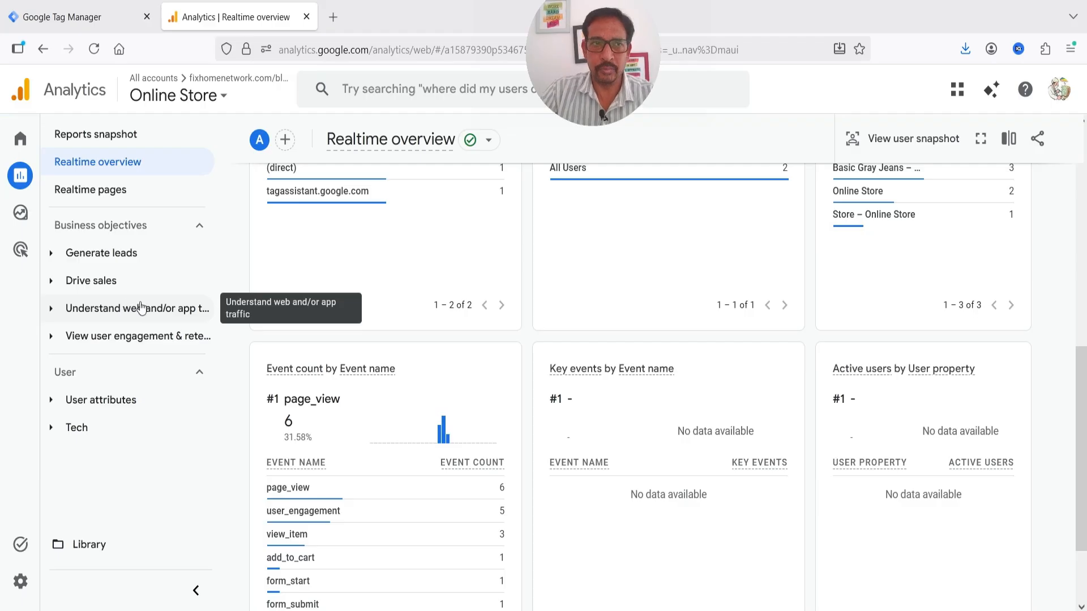
pyautogui.click(93, 22)
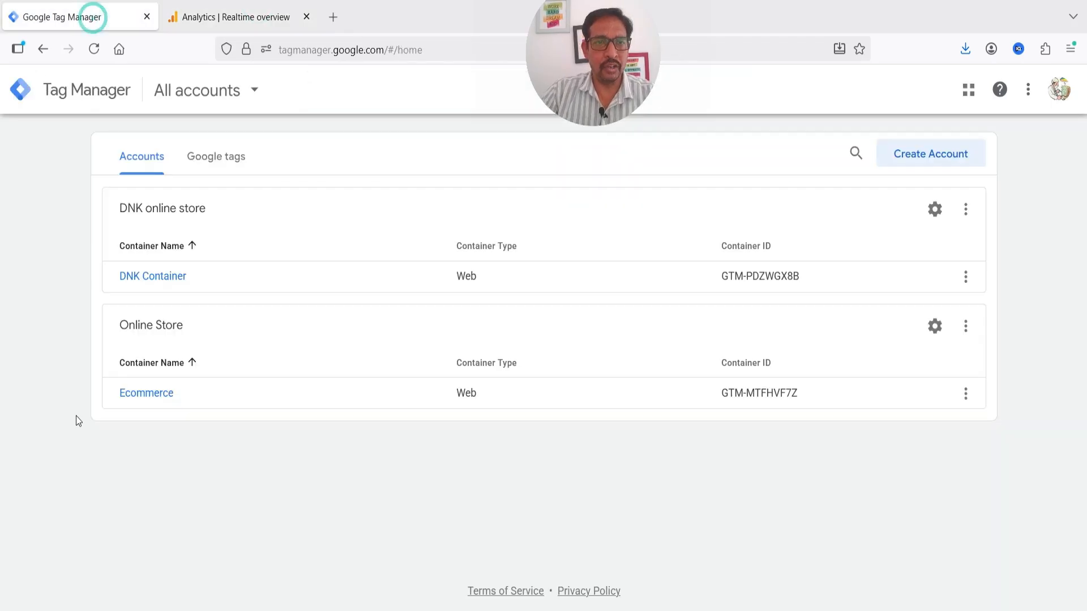
pyautogui.click(147, 278)
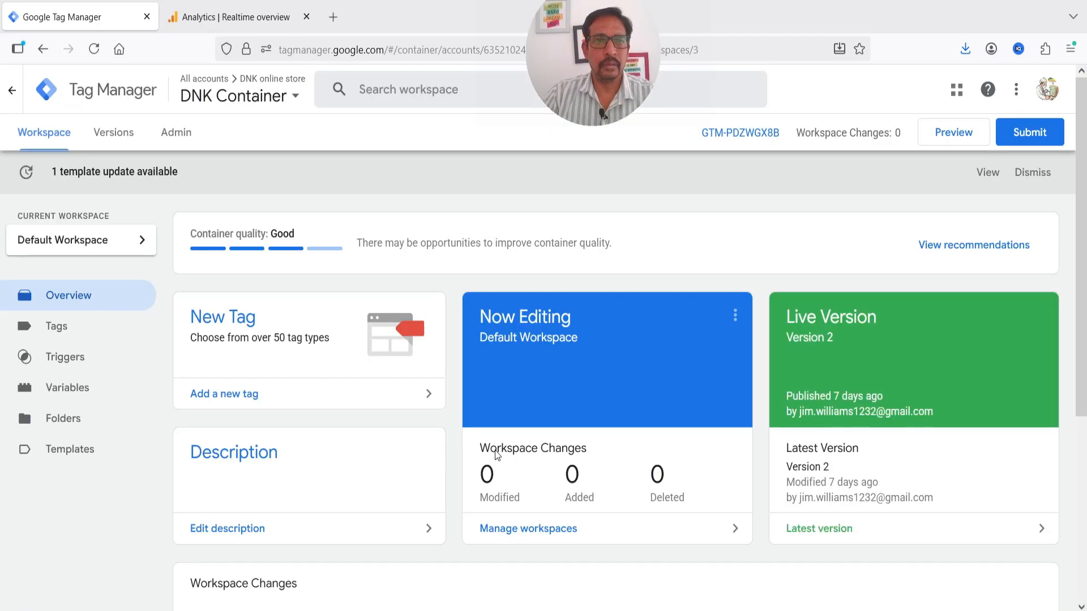
# Start a Tag Assistant preview session connected to the store website
pyautogui.click(956, 137)
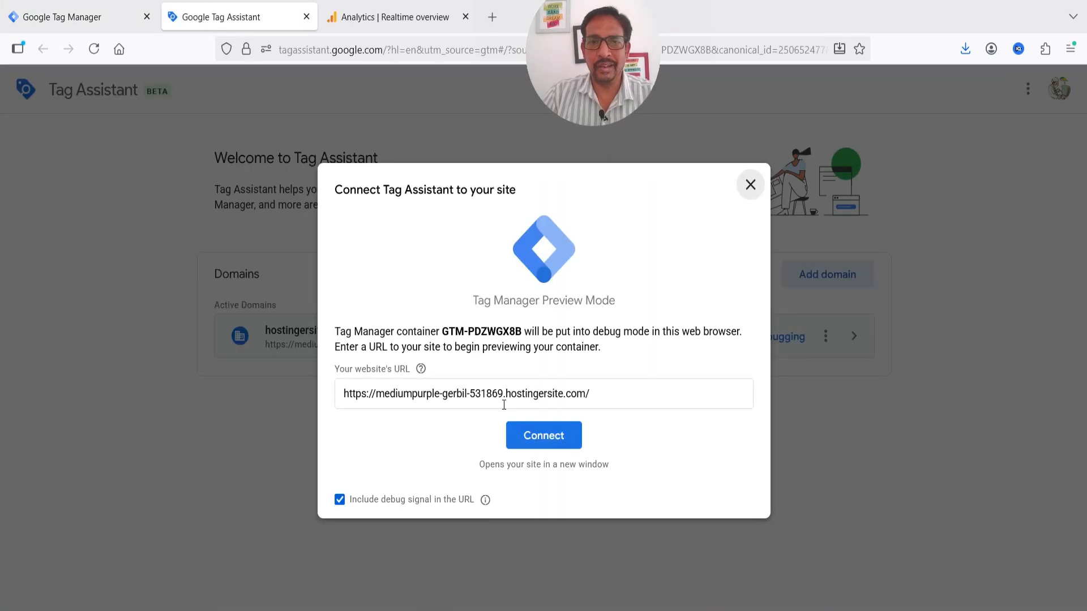
pyautogui.click(525, 449)
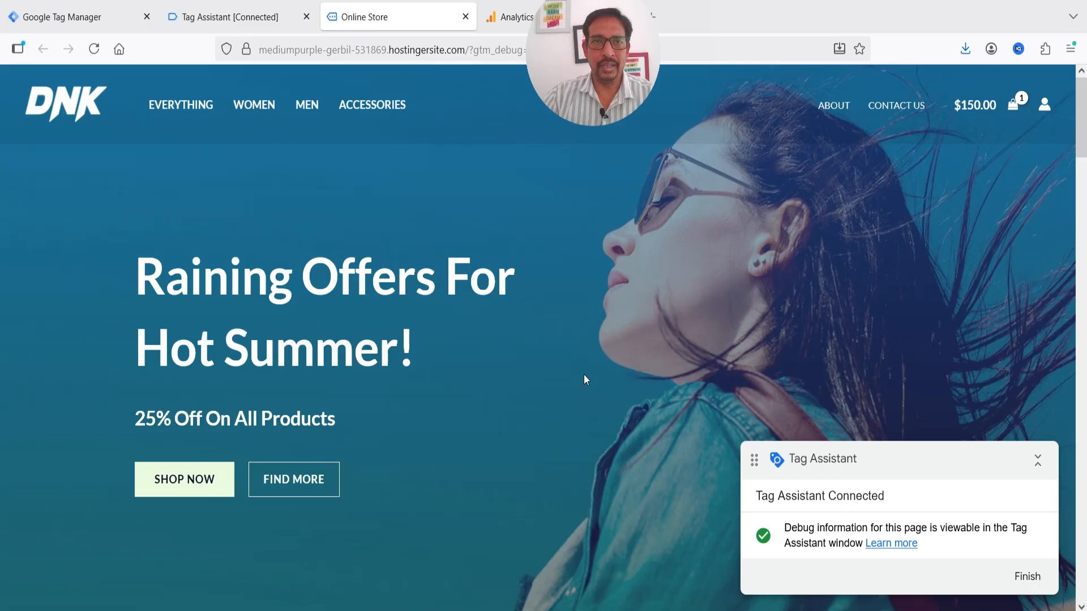
pyautogui.click(228, 18)
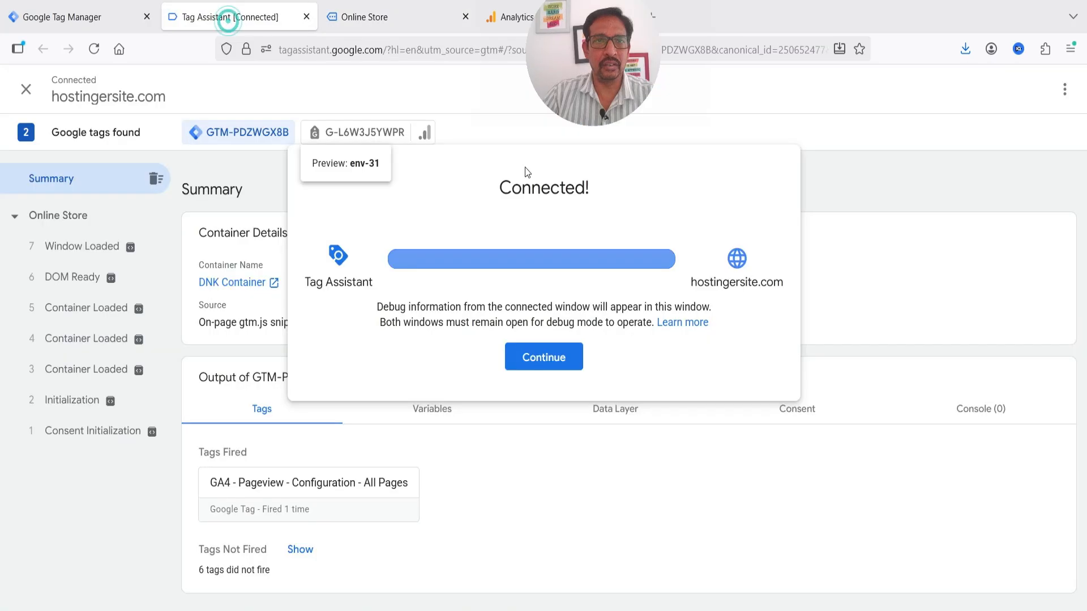
pyautogui.click(368, 18)
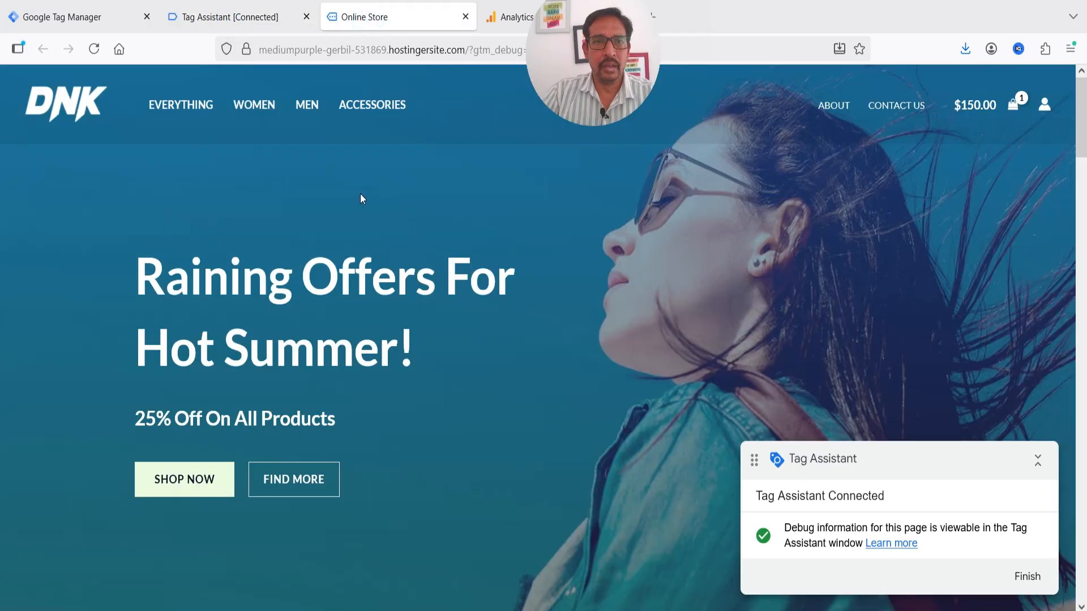
# Scroll the store and open the Blue Denim Shorts product page
pyautogui.scroll(-10, 361, 198)
pyautogui.scroll(-14, 349, 326)
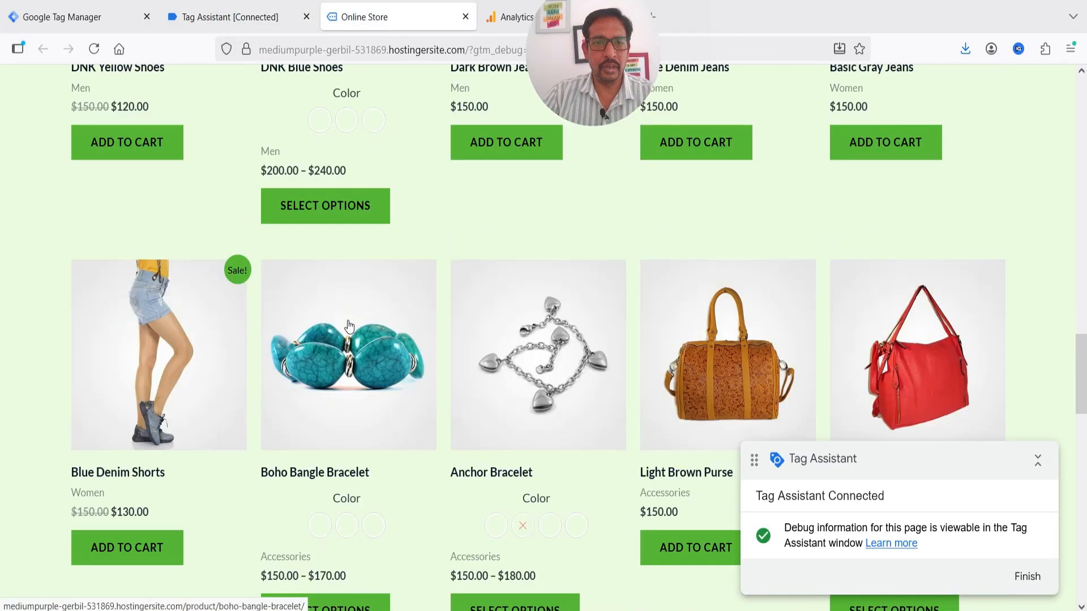
pyautogui.click(179, 258)
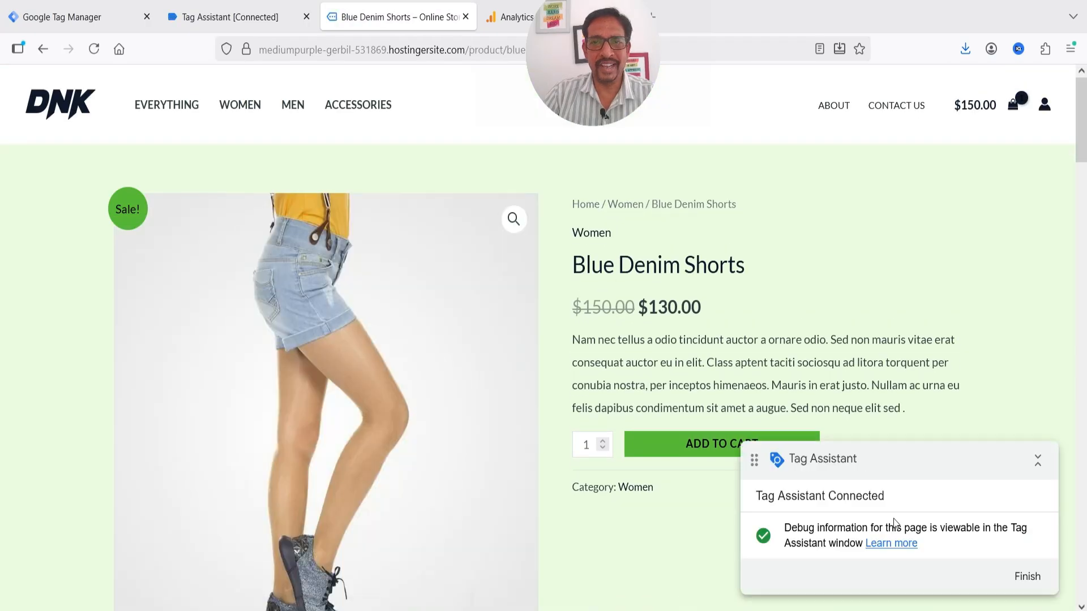
pyautogui.click(228, 22)
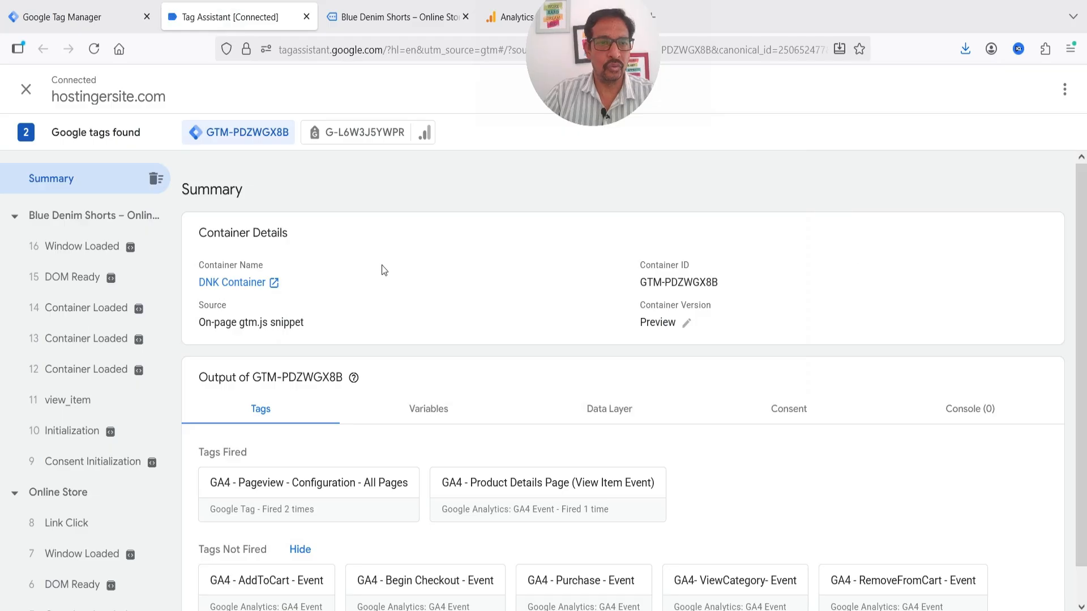
pyautogui.click(608, 410)
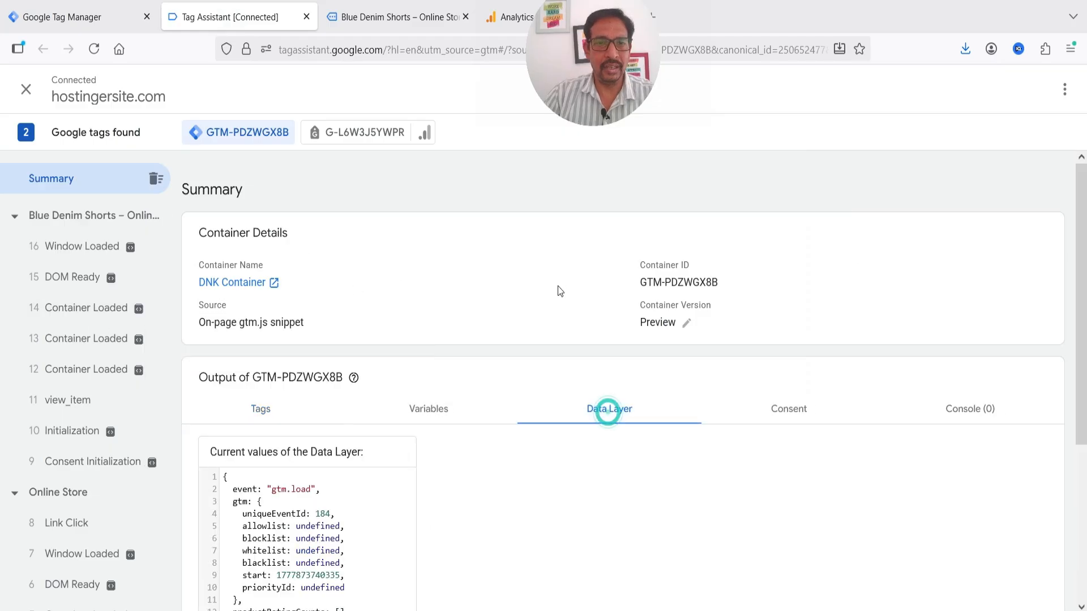
pyautogui.scroll(-2, 559, 291)
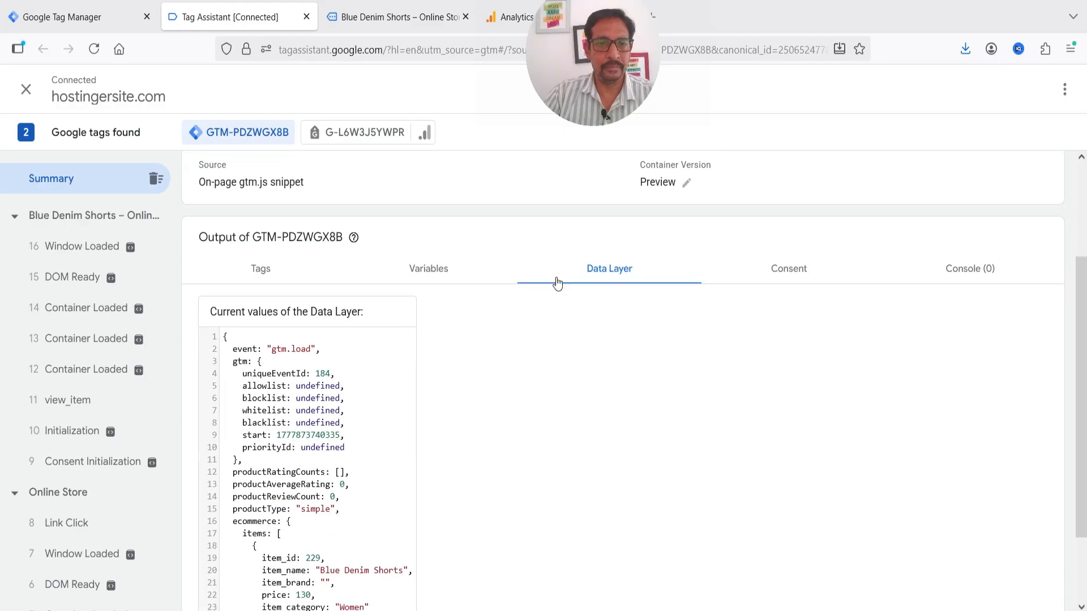
pyautogui.click(66, 413)
pyautogui.scroll(-1, 580, 393)
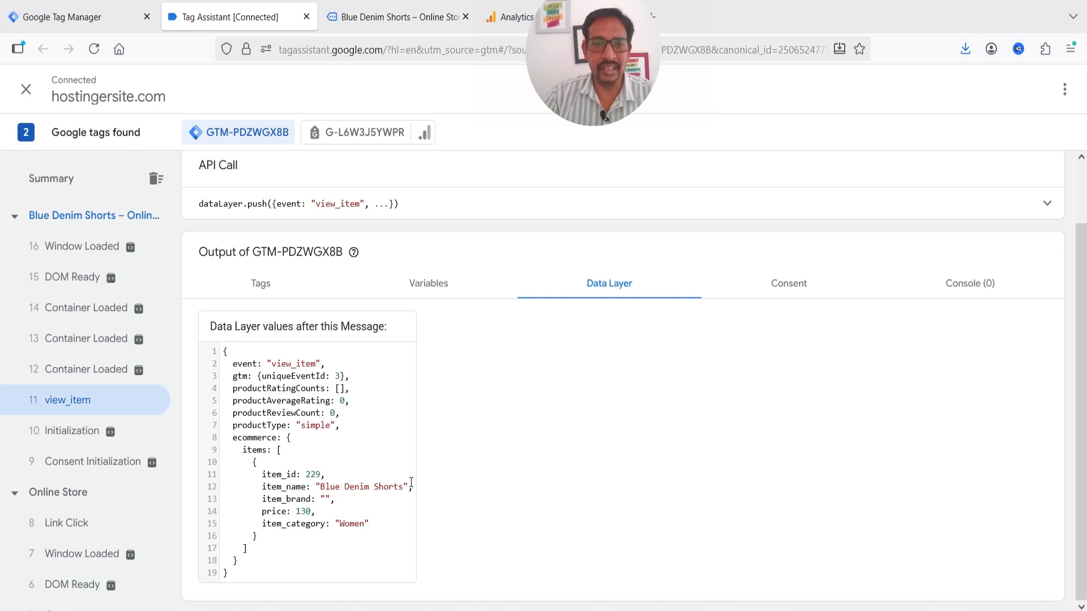
pyautogui.click(391, 17)
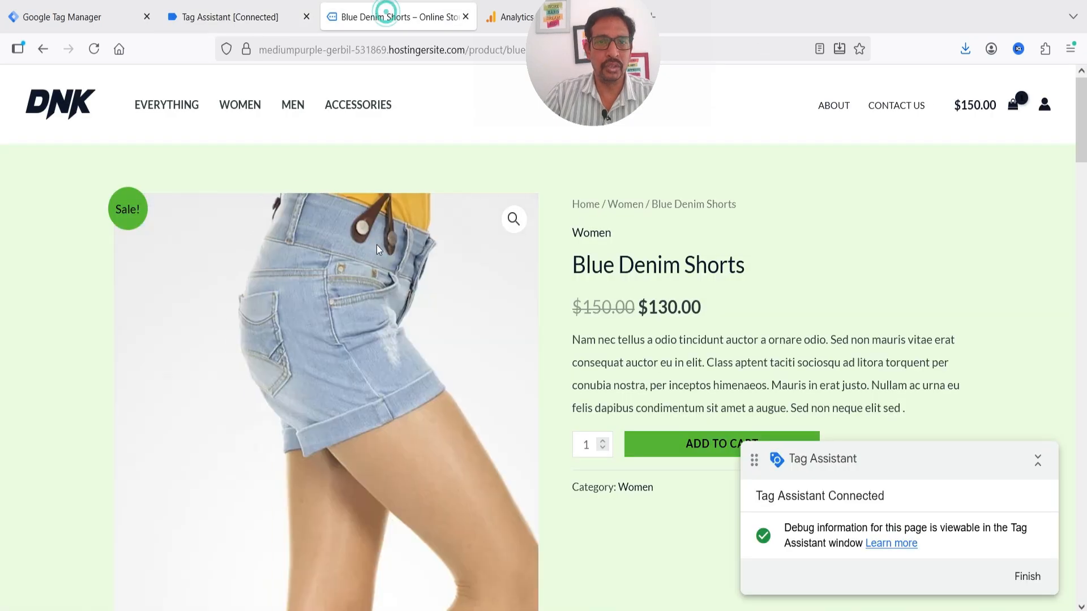
# Review the view_item data, then add Blue Denim Shorts to the cart
pyautogui.click(226, 17)
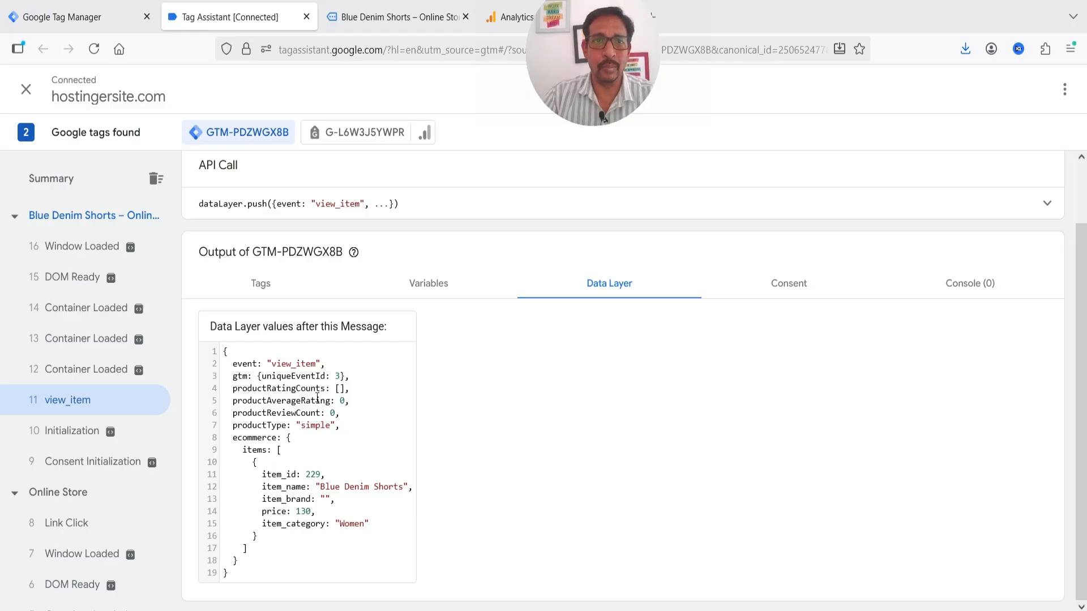
pyautogui.click(390, 20)
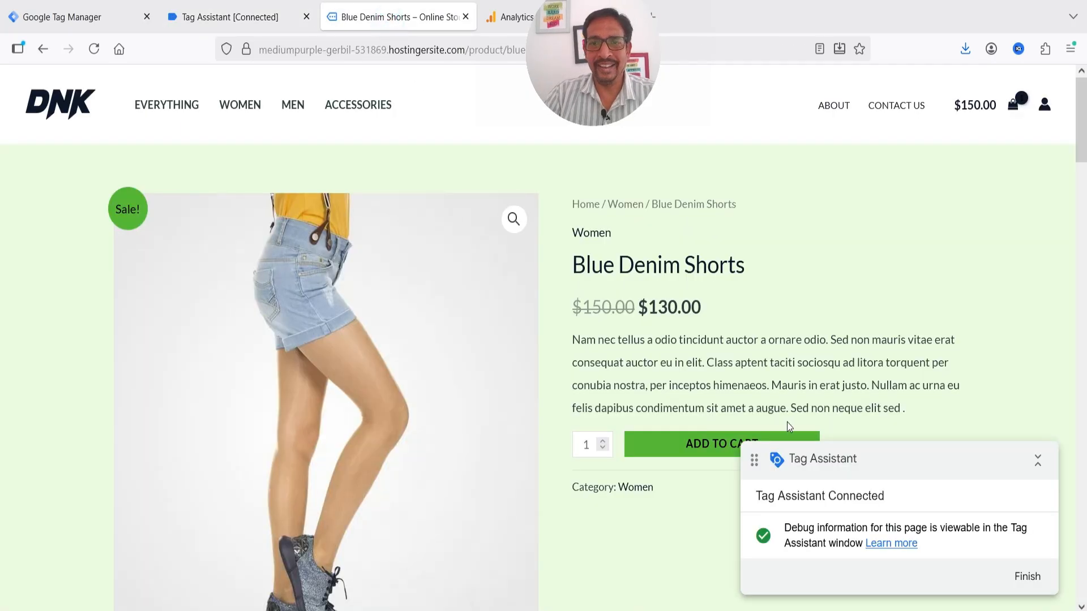
pyautogui.click(684, 459)
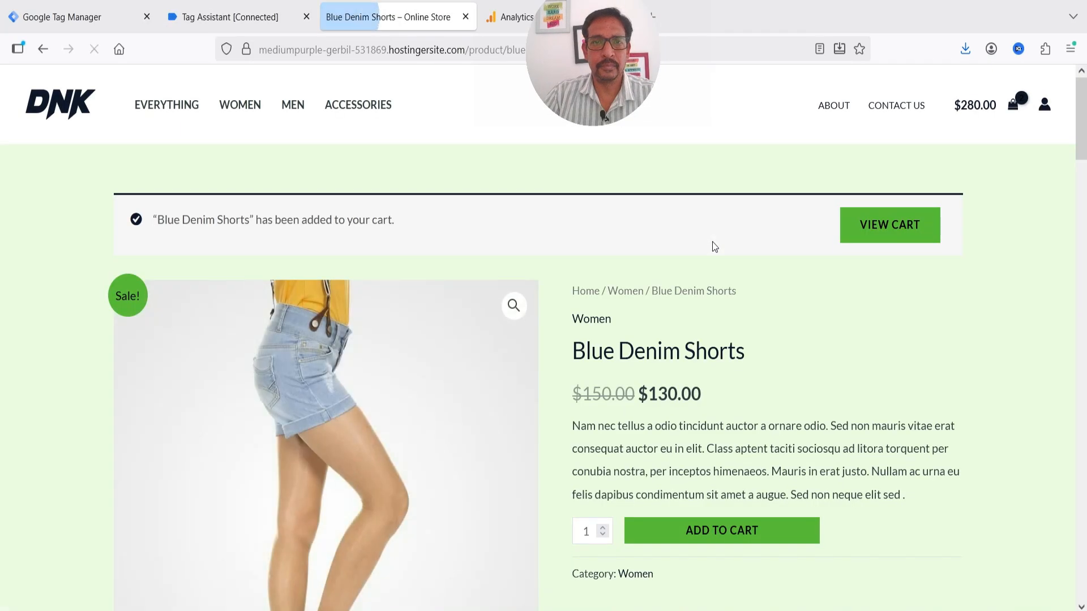
# Confirm the add_to_cart Data Layer shows Blue Denim Shorts at price 130, quantity 1
pyautogui.click(238, 17)
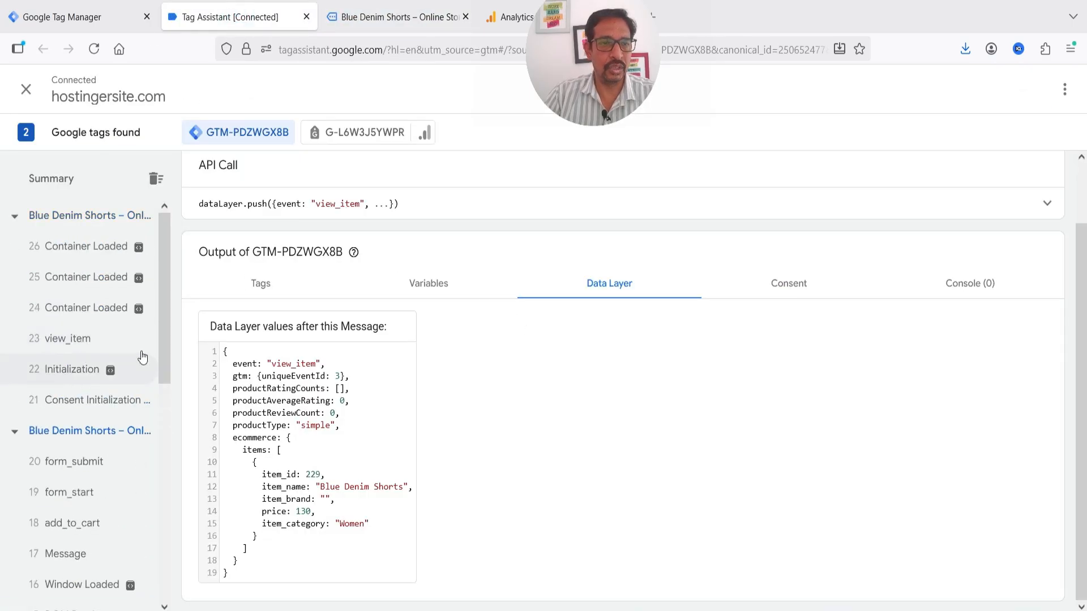
pyautogui.scroll(-2, 91, 497)
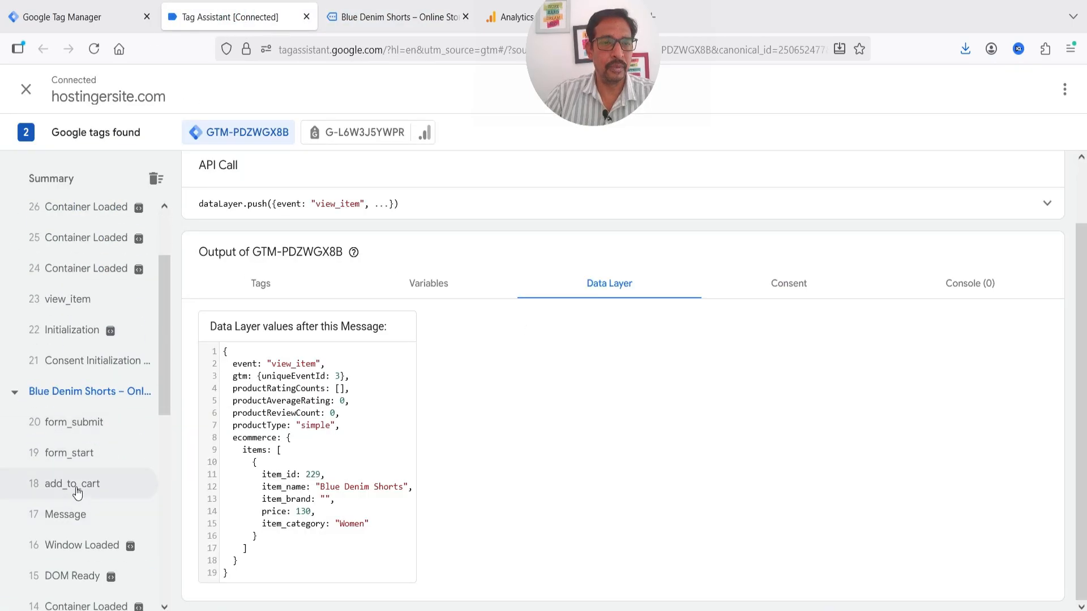
pyautogui.click(77, 490)
pyautogui.scroll(-3, 358, 391)
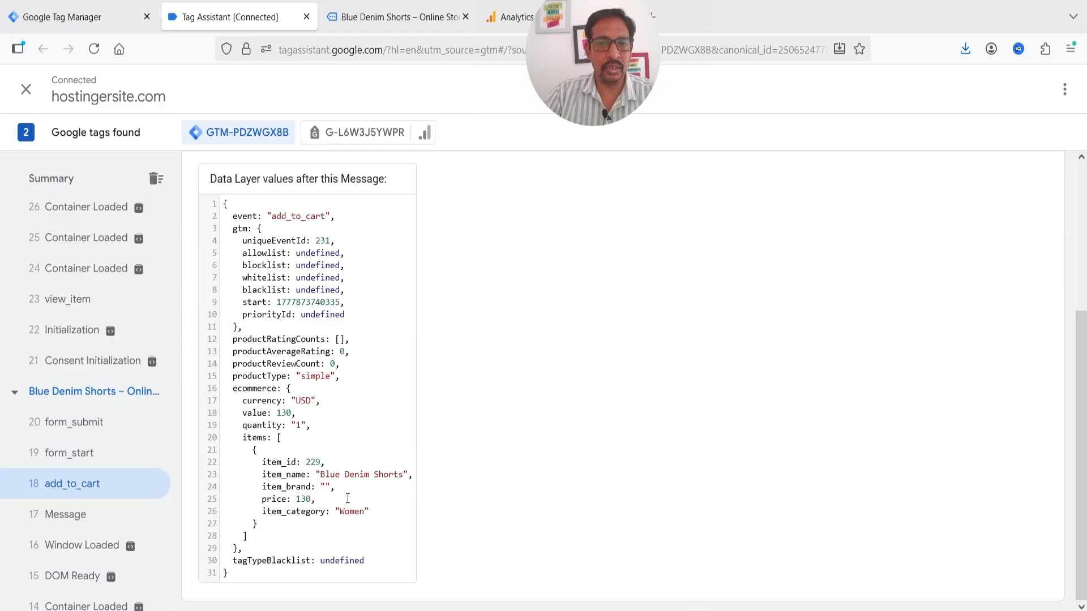
pyautogui.moveTo(320, 474); pyautogui.dragTo(402, 472)
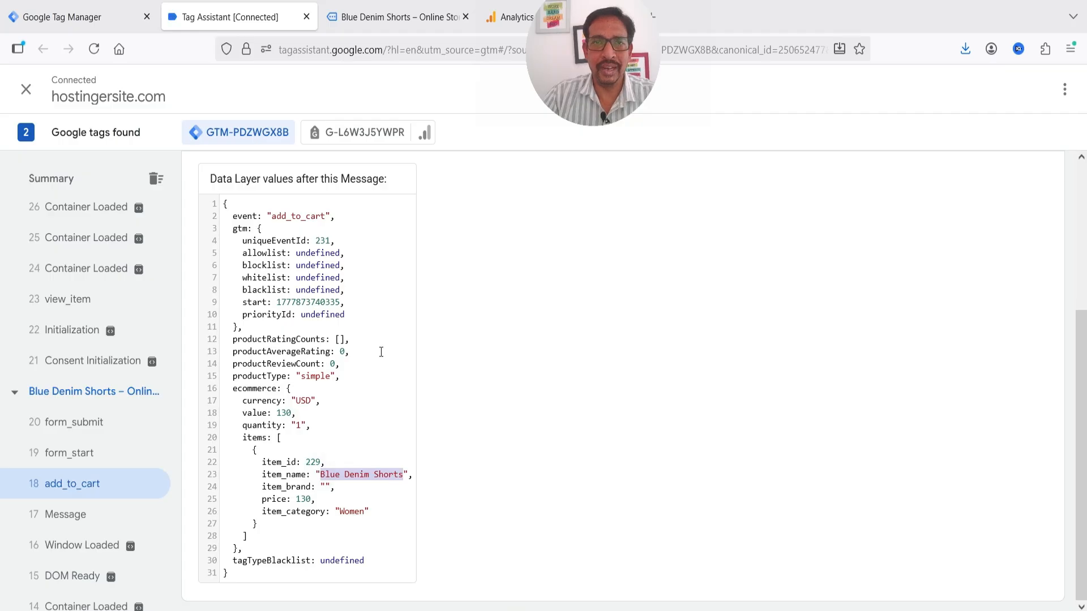
pyautogui.click(396, 17)
pyautogui.scroll(-3, 772, 289)
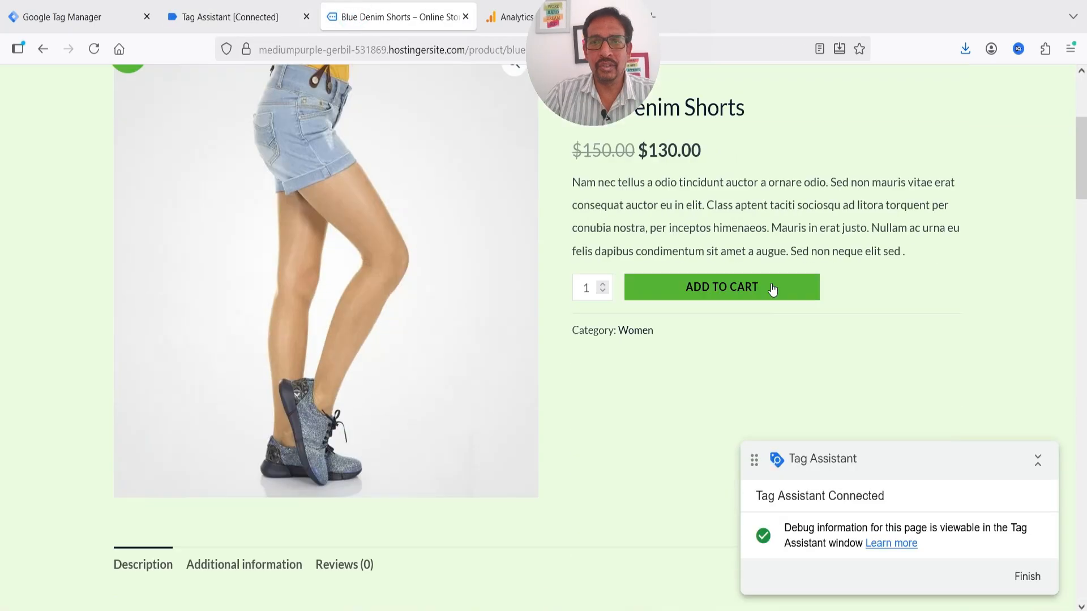
# Open the cart and inspect the view_cart event's Data Layer in Tag Assistant
pyautogui.click(773, 288)
pyautogui.click(899, 225)
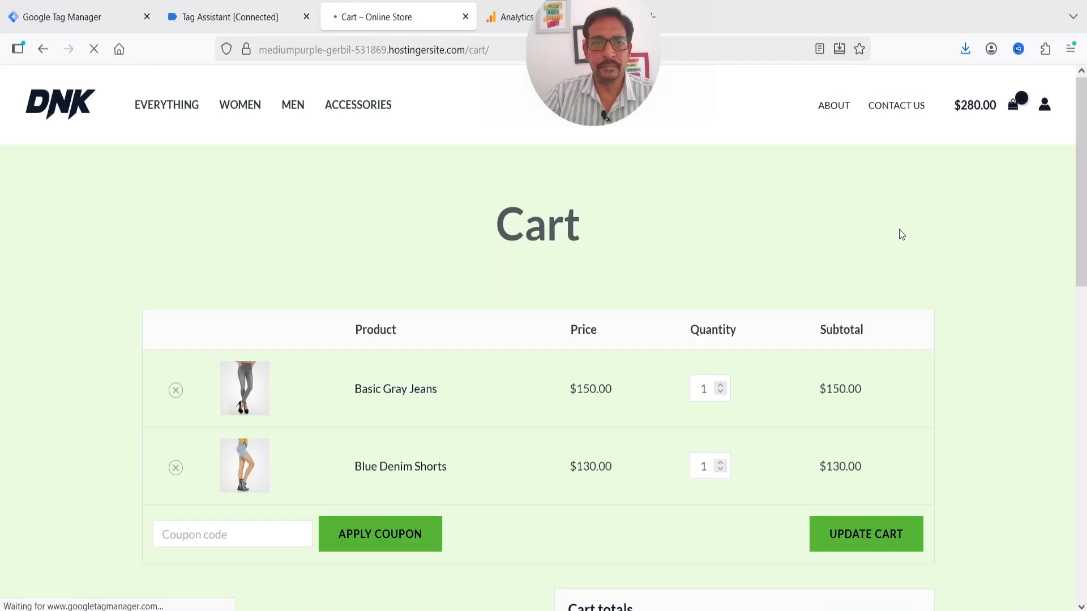
pyautogui.scroll(-2, 417, 288)
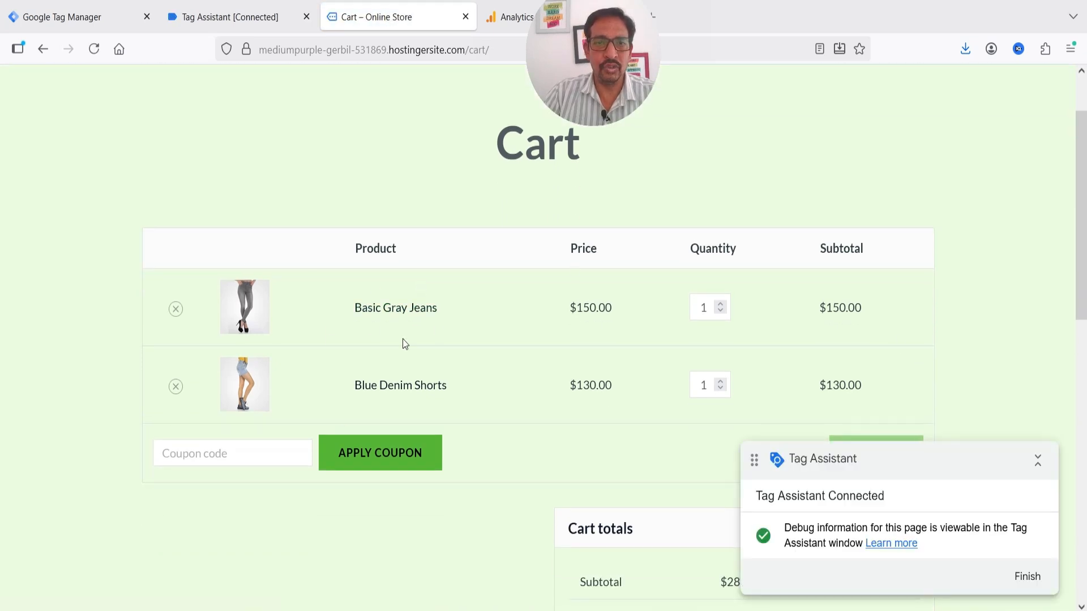
pyautogui.click(210, 18)
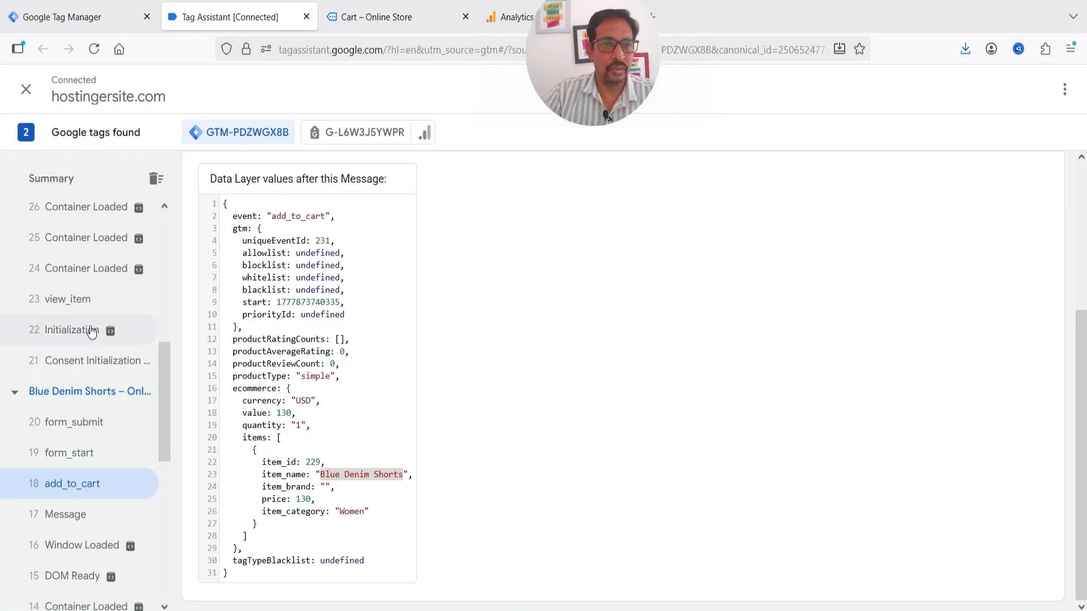
pyautogui.scroll(5, 90, 300)
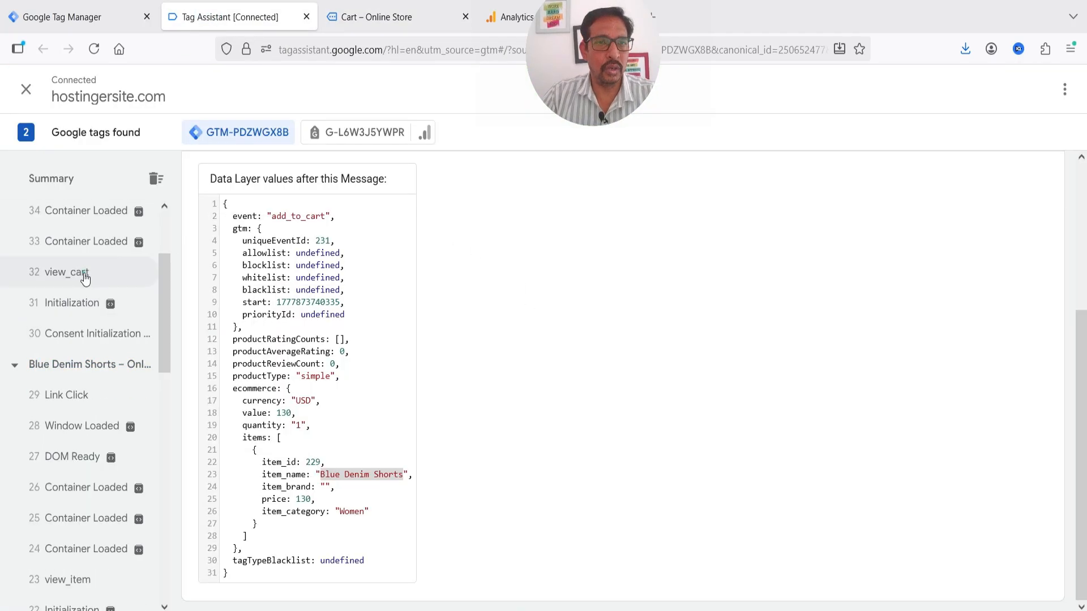
pyautogui.click(85, 277)
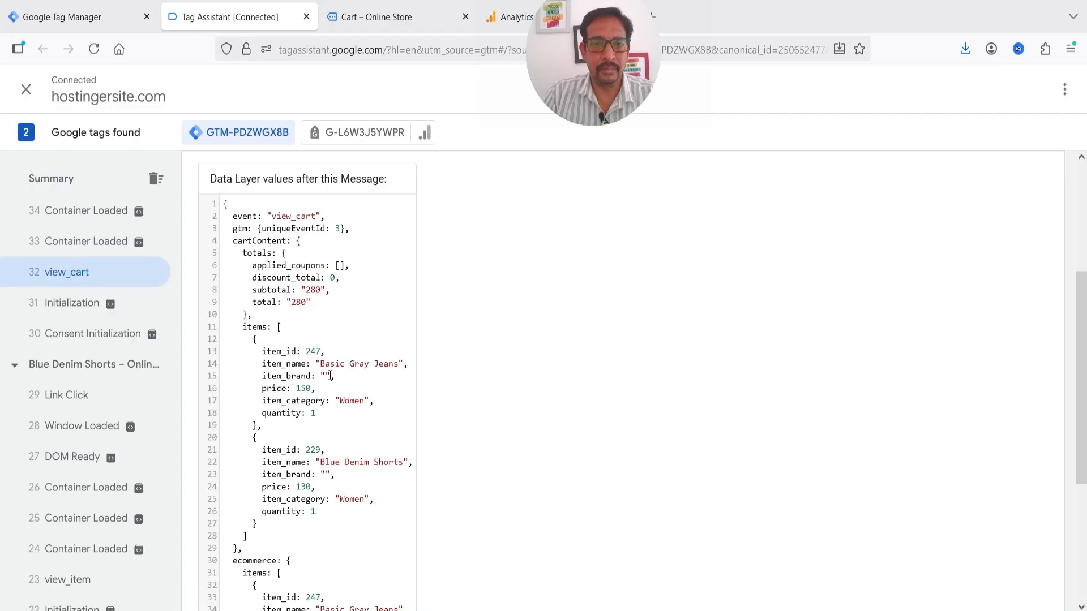
# Proceed to checkout and confirm begin_checkout lists both items totalling 280
pyautogui.click(400, 18)
pyautogui.scroll(-10, 747, 266)
pyautogui.click(771, 207)
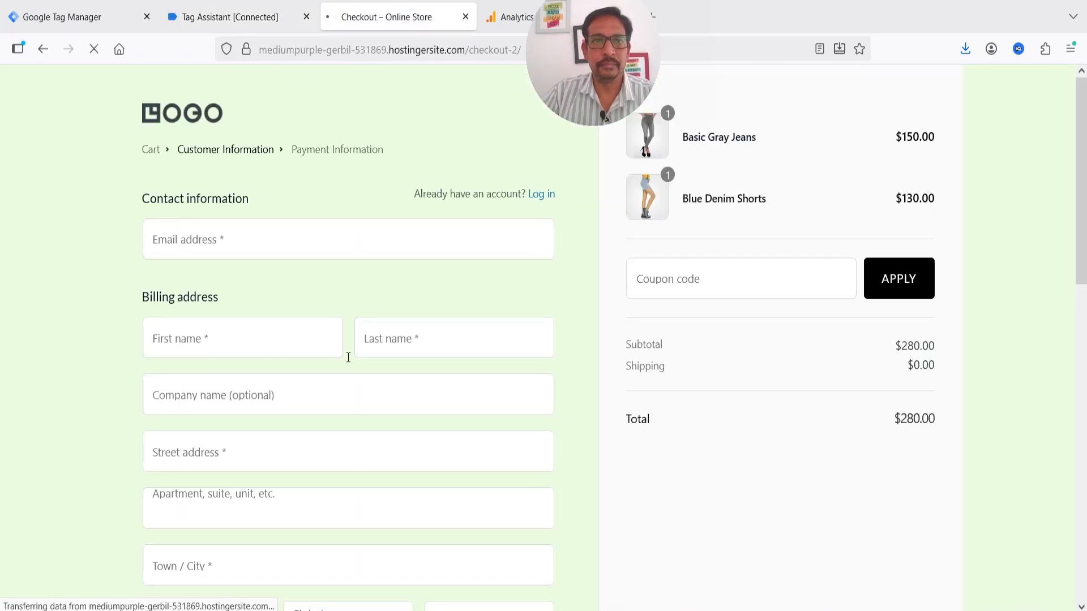
pyautogui.click(232, 17)
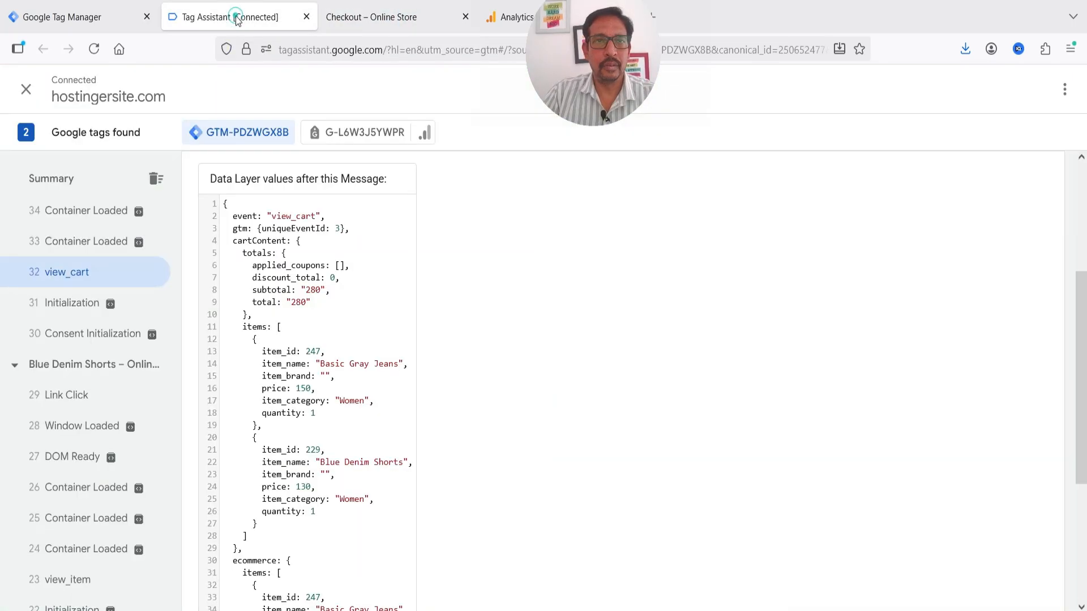
pyautogui.scroll(4, 115, 347)
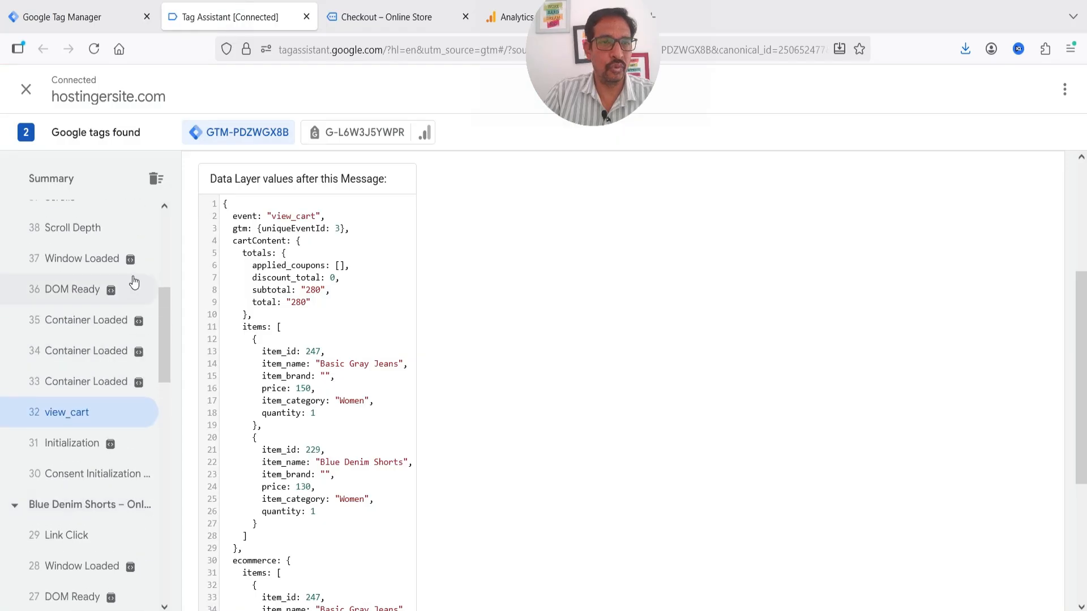
pyautogui.scroll(3, 95, 242)
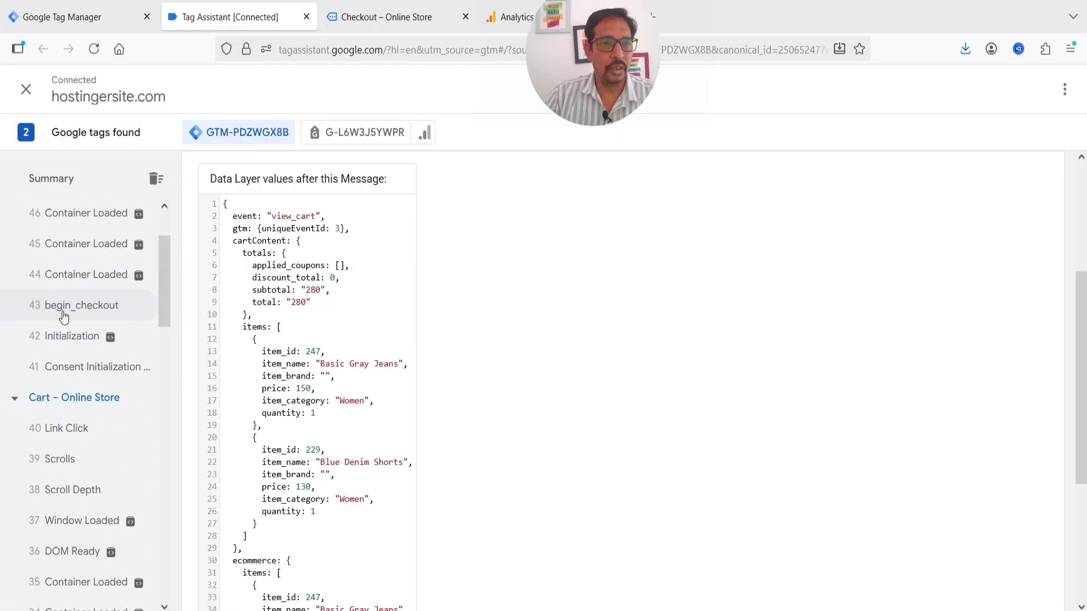
pyautogui.click(115, 307)
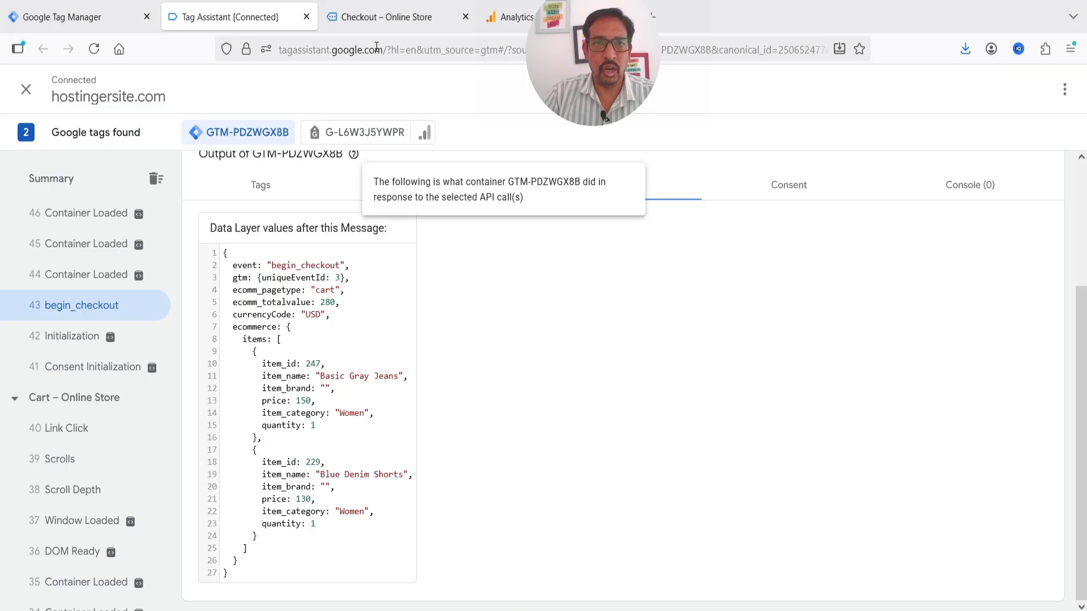
pyautogui.click(387, 17)
pyautogui.click(238, 238)
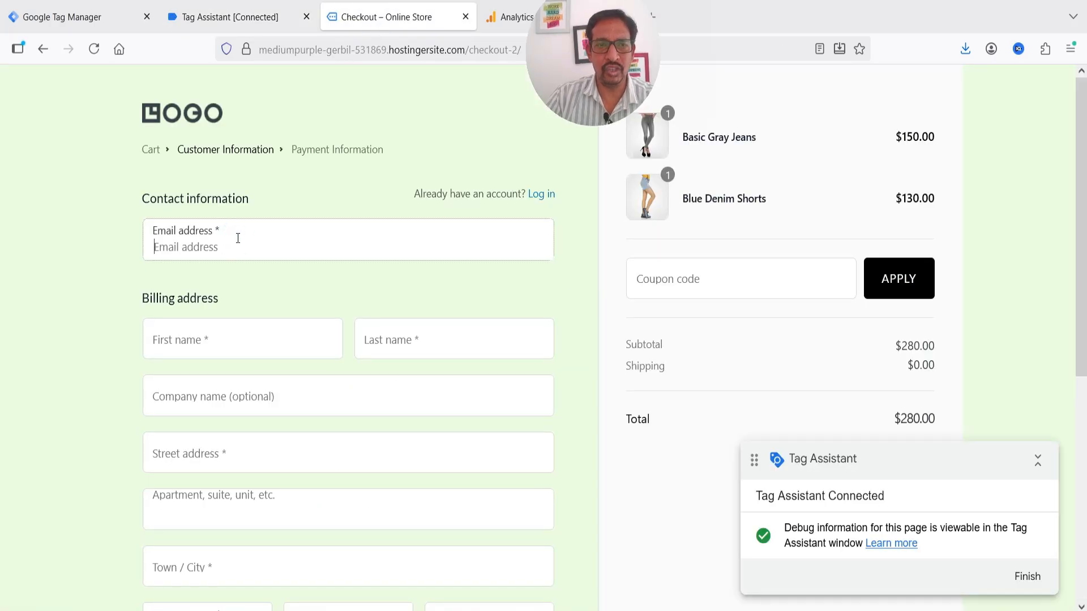
# Fill in the customer's e-mail, name, street address, town, ZIP code and phone number
pyautogui.press('Down')
pyautogui.press('Tab')
pyautogui.press('Down')
pyautogui.press('Tab')
pyautogui.press('Tab')
pyautogui.press('Tab')
pyautogui.press('Tab')
pyautogui.press('Tab')
pyautogui.press('Tab')
pyautogui.press('Tab')
pyautogui.press('Tab')
pyautogui.press('Tab')
pyautogui.scroll(-2, 508, 342)
pyautogui.scroll(5, 473, 267)
pyautogui.scroll(-5, 470, 290)
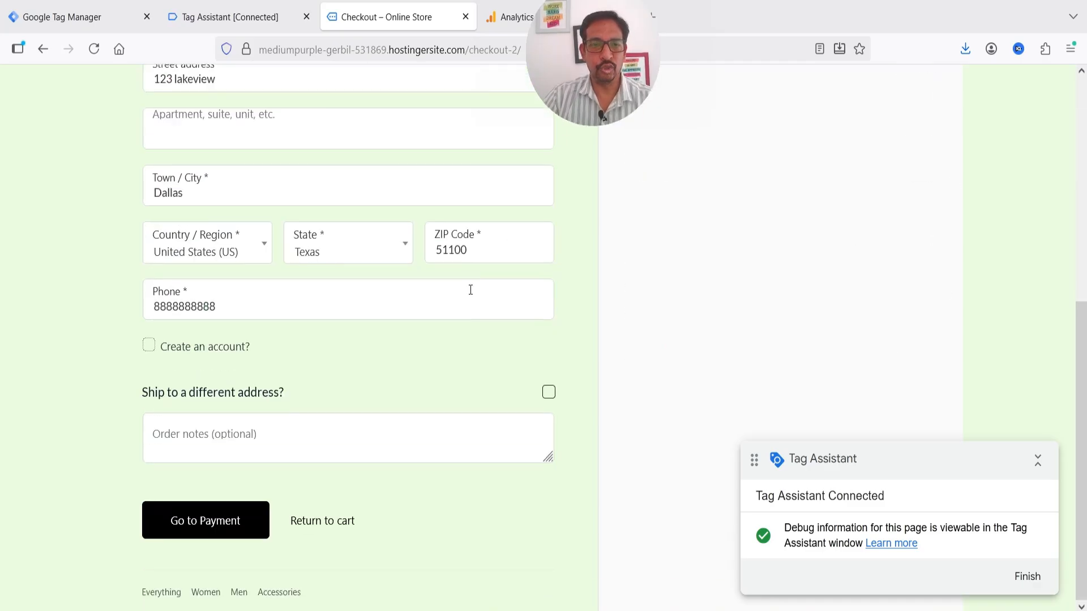
# Choose Cash on delivery and place the $280.00 order
pyautogui.click(206, 528)
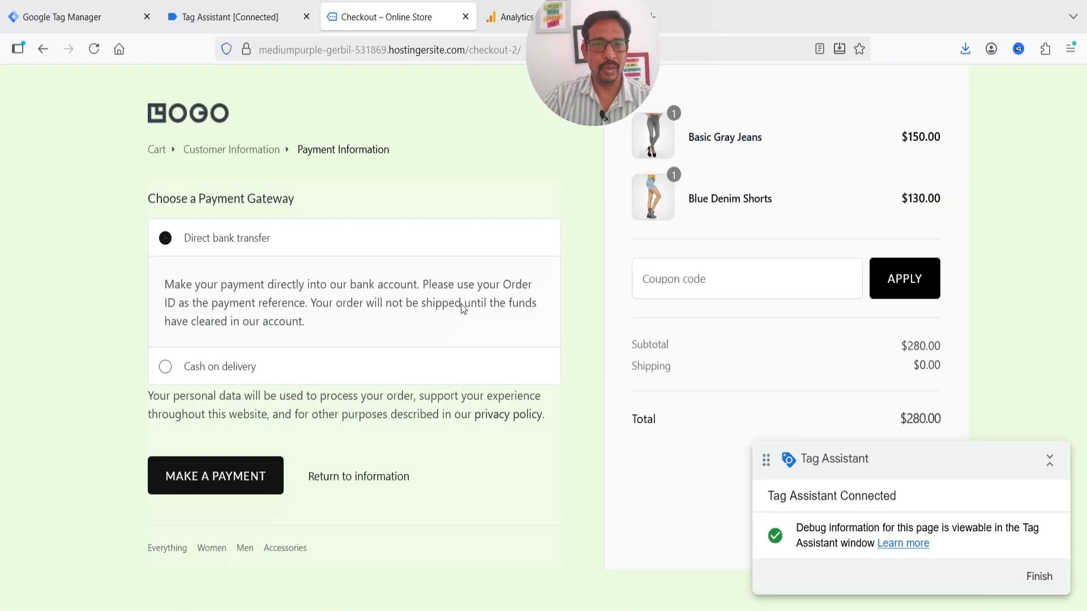
pyautogui.click(165, 367)
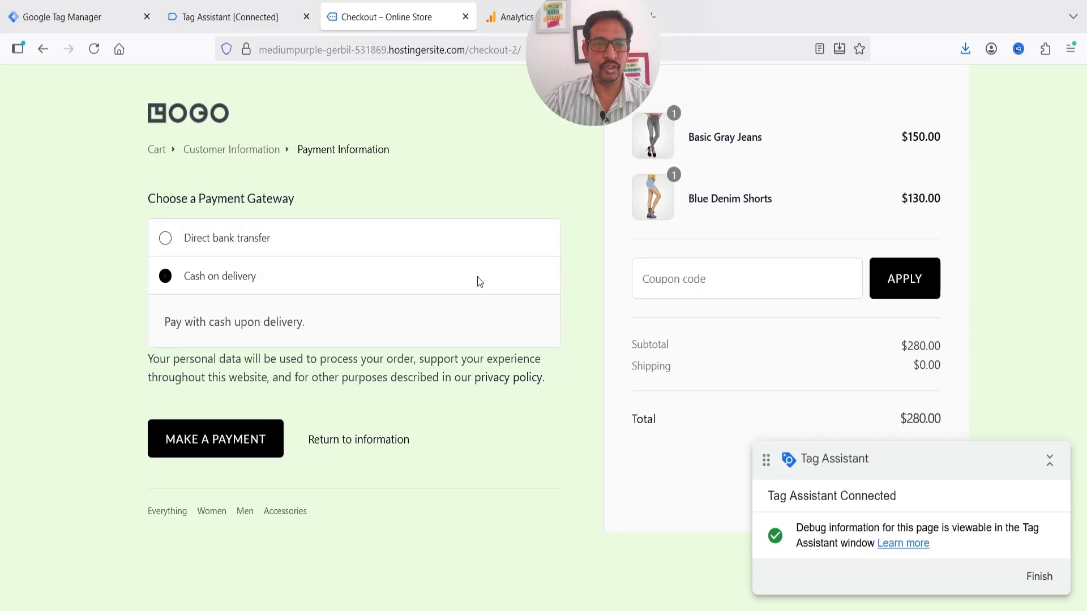
pyautogui.click(224, 449)
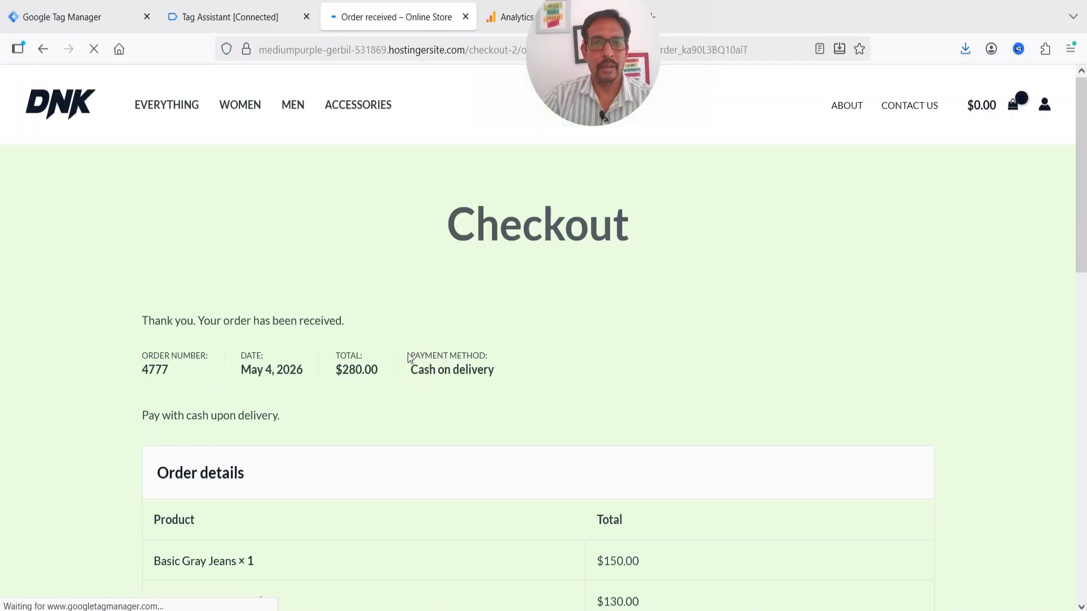
# Check the purchase event's items, totals and customer data, then see GA4 Realtime count the purchase
pyautogui.click(206, 17)
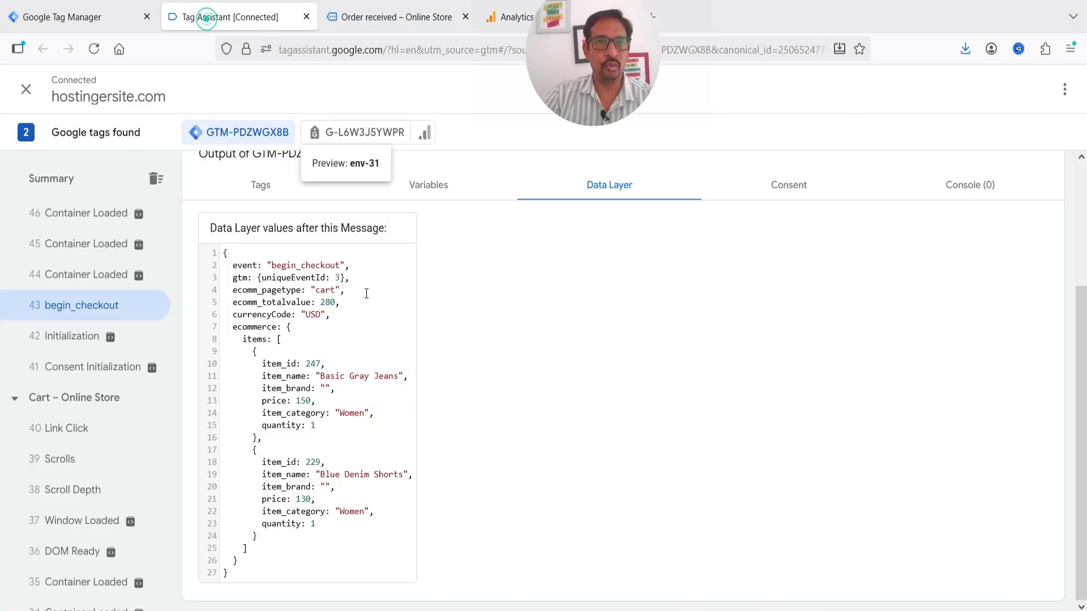
pyautogui.scroll(3, 110, 283)
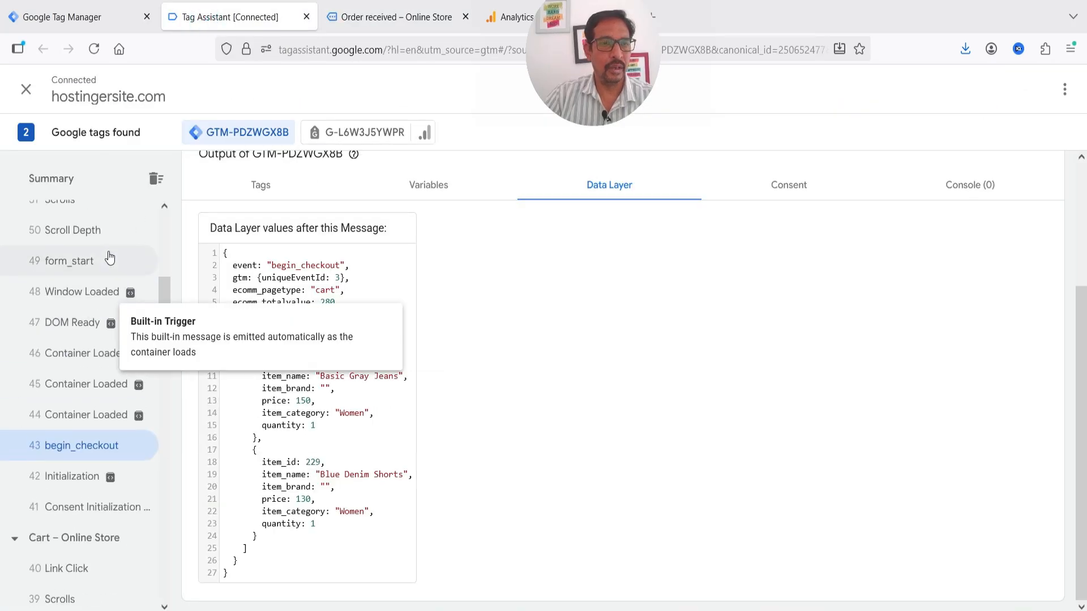
pyautogui.scroll(2, 109, 258)
pyautogui.scroll(6, 103, 311)
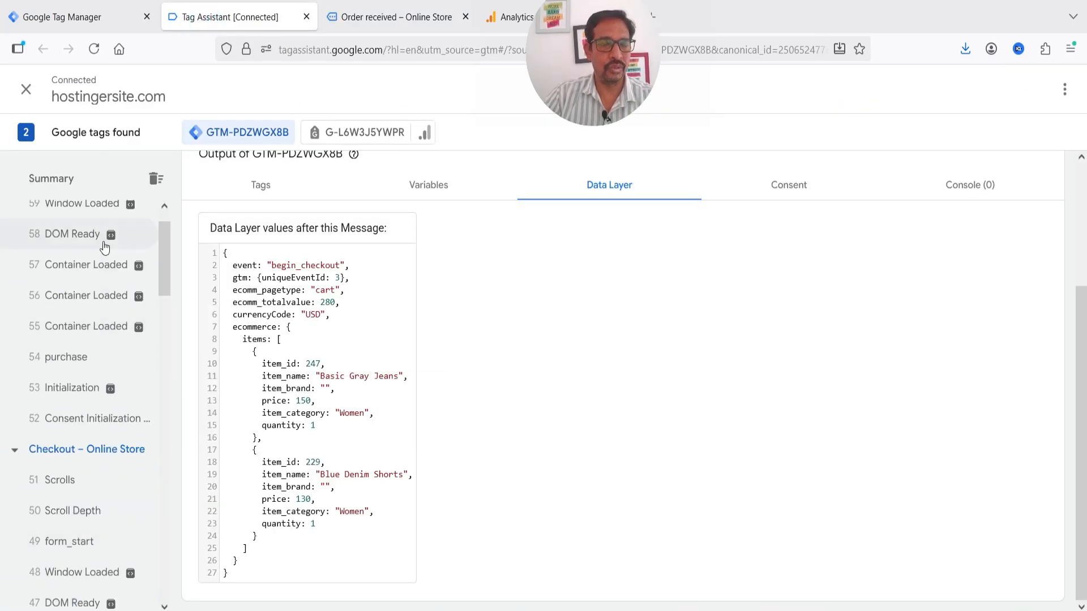
pyautogui.scroll(1, 102, 347)
pyautogui.click(88, 413)
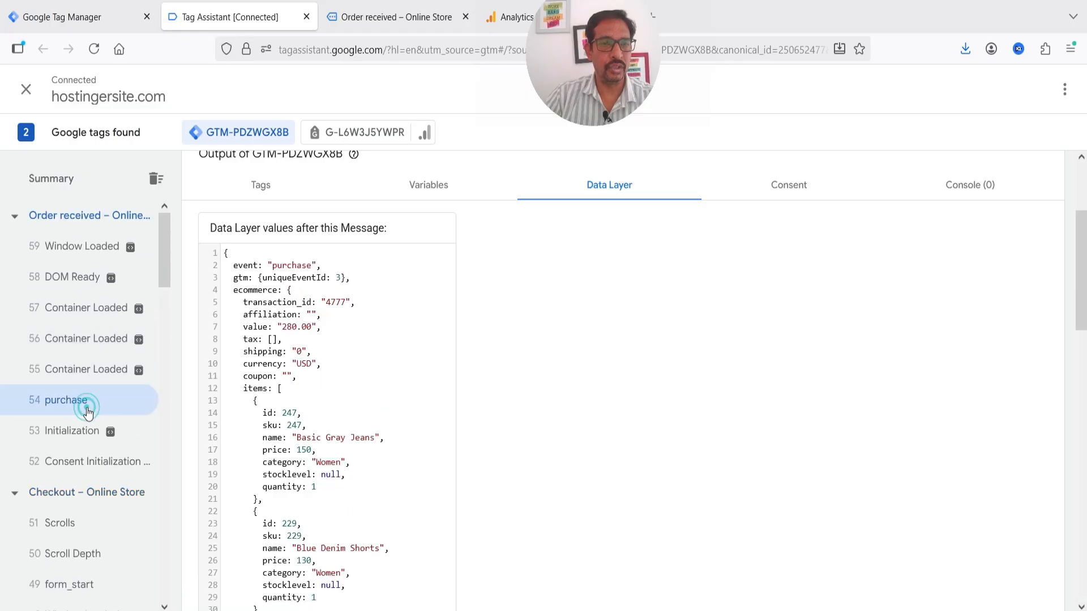
pyautogui.scroll(-4, 370, 314)
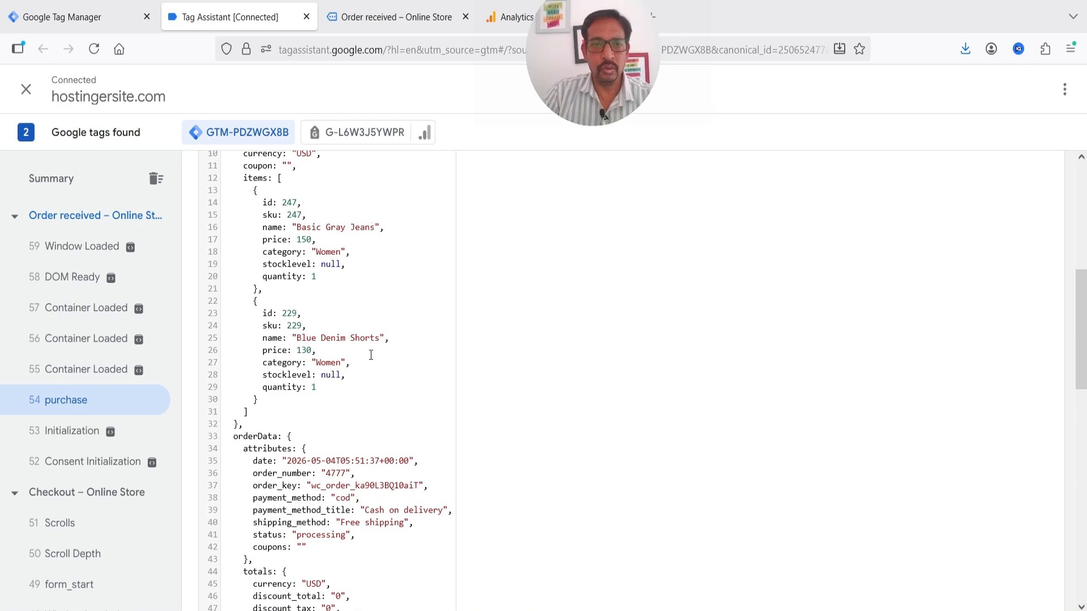
pyautogui.scroll(-4, 356, 349)
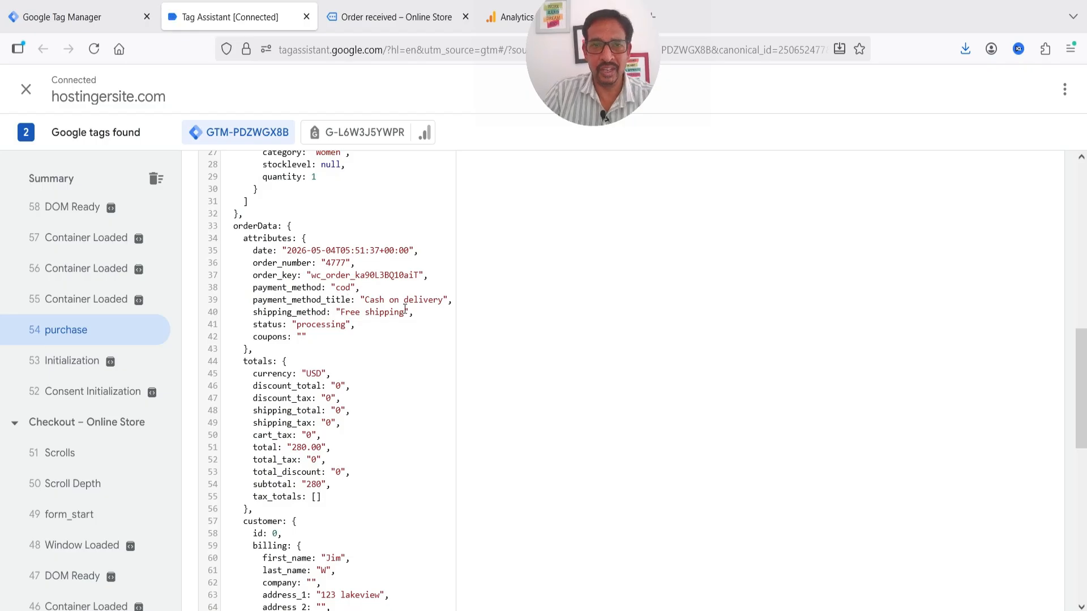
pyautogui.scroll(-5, 372, 303)
pyautogui.scroll(12, 374, 300)
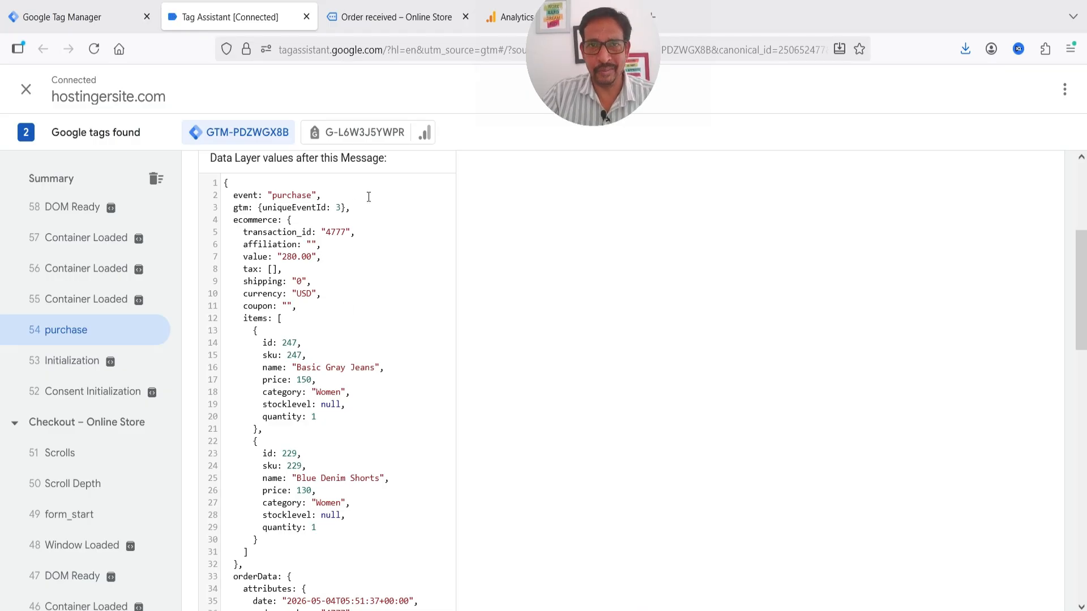
pyautogui.click(503, 19)
pyautogui.scroll(-2, 530, 283)
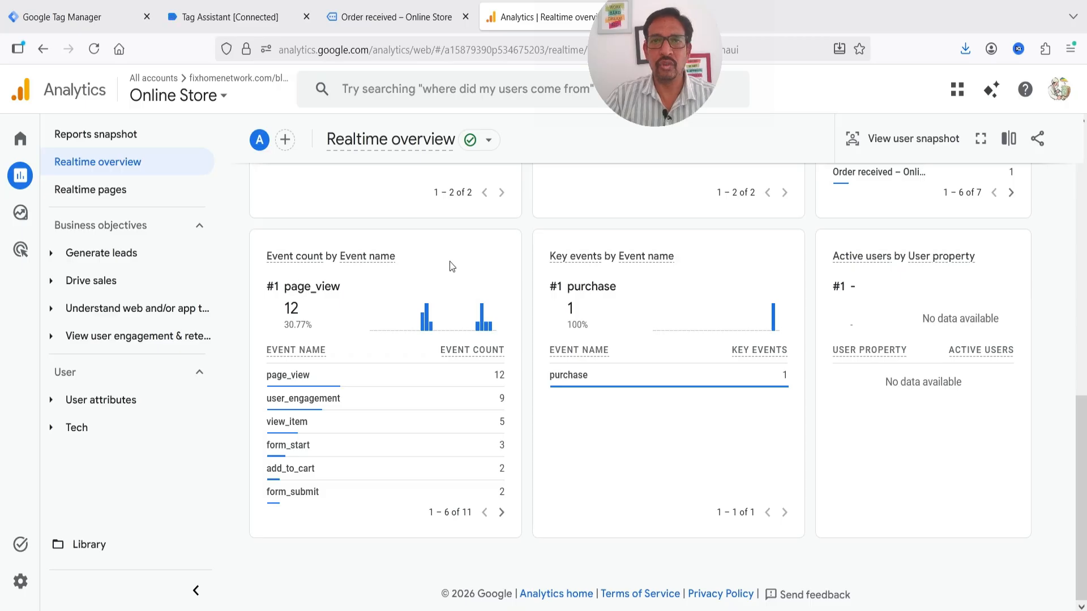
pyautogui.moveTo(347, 470)
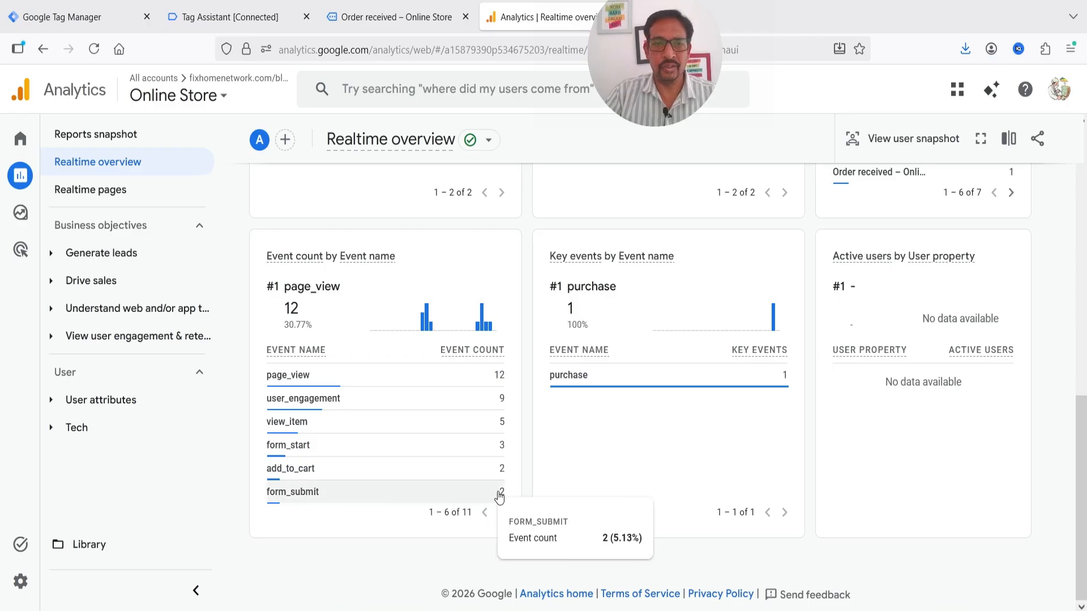
pyautogui.moveTo(321, 453)
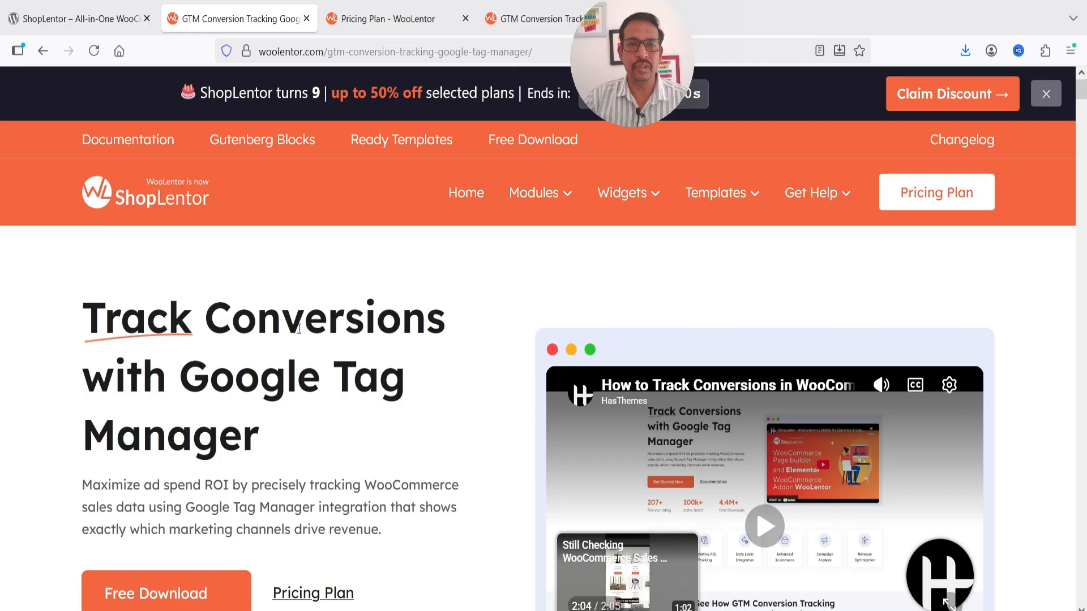
pyautogui.scroll(-10, 299, 329)
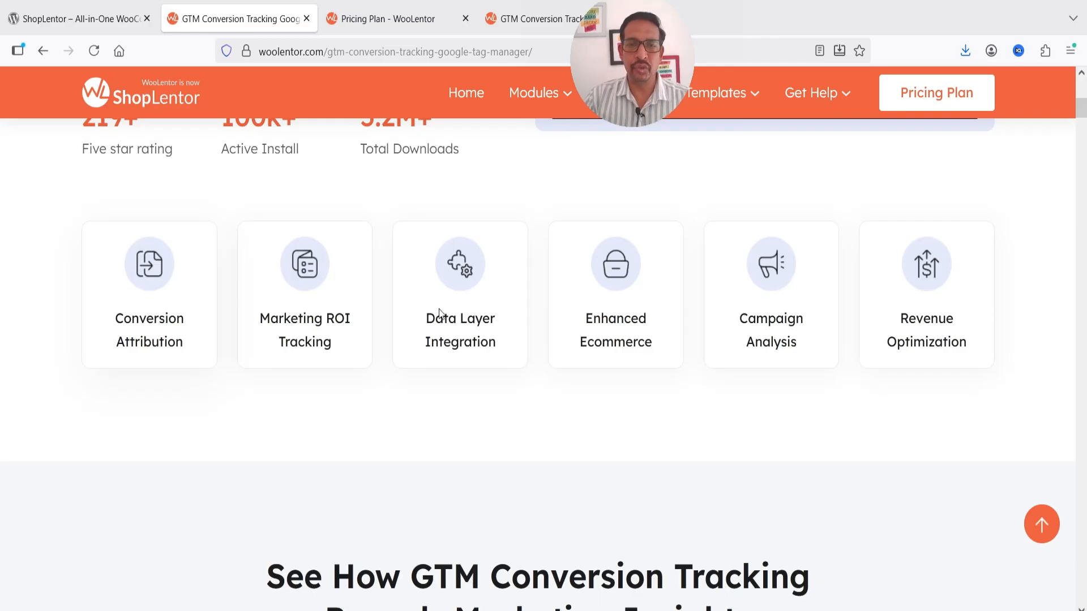
pyautogui.scroll(-5, 673, 328)
pyautogui.scroll(-2, 673, 329)
pyautogui.scroll(20, 355, 347)
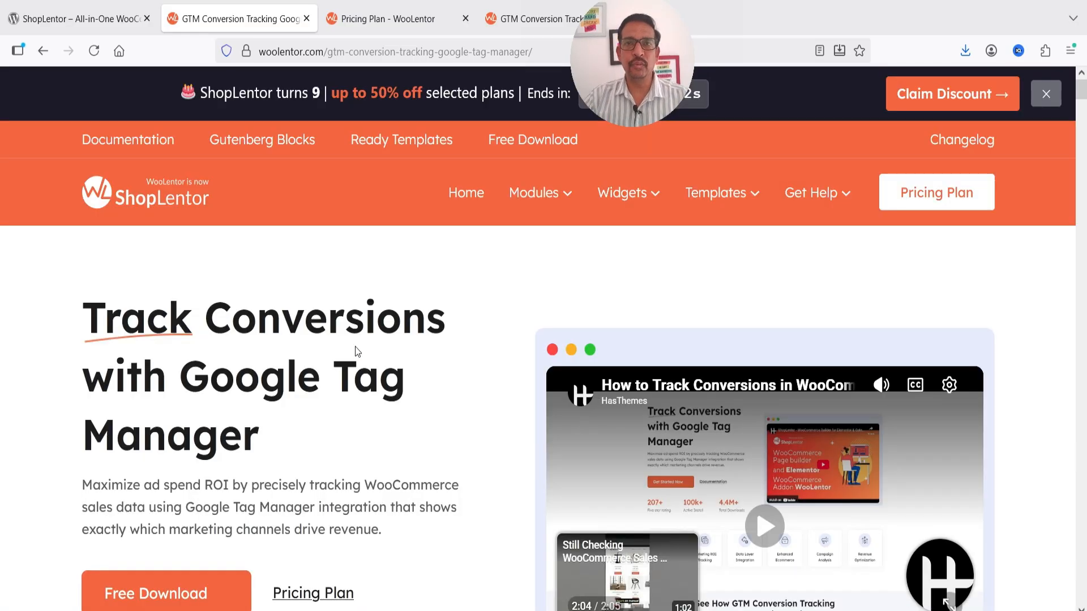